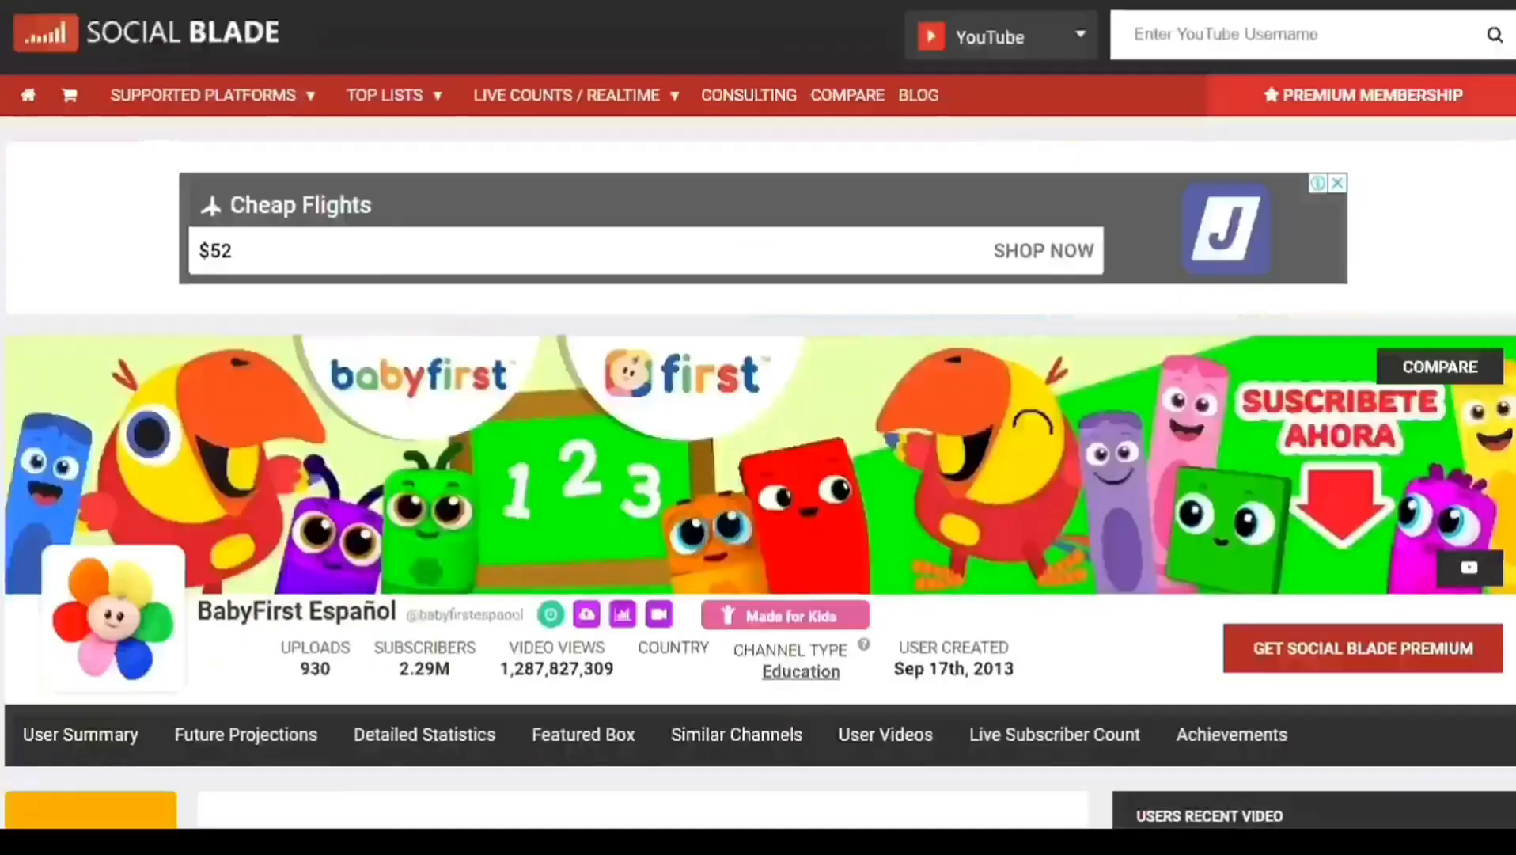
- Review the BabyFirst Español channel statistics on Social Blade and read through the animal adventure script in the Word document
scroll(758, 427, "down", 5)
scroll(758, 428, "down", 2)
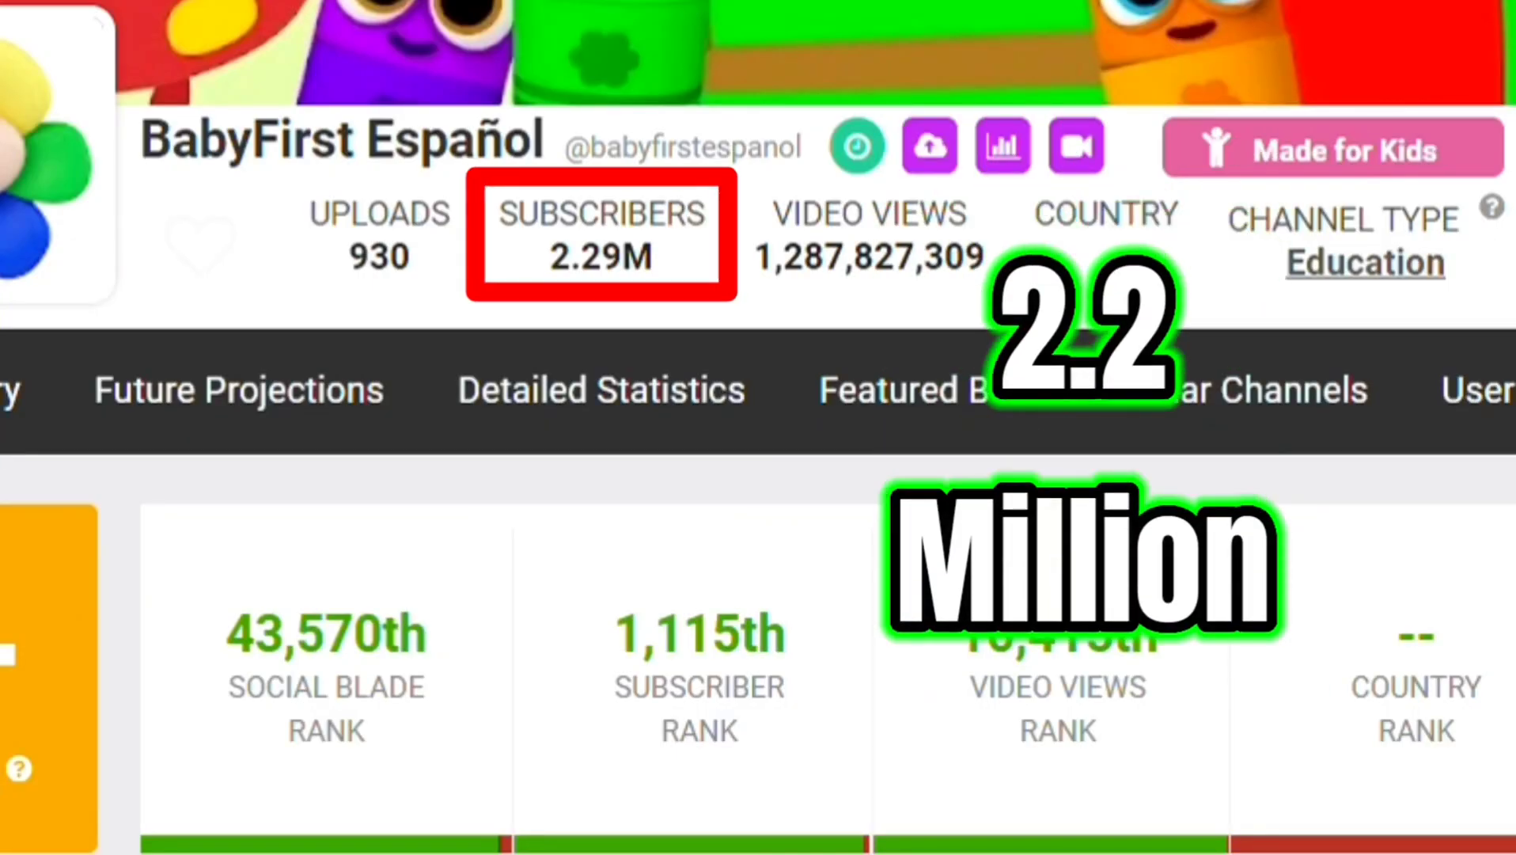
scroll(758, 427, "down", 8)
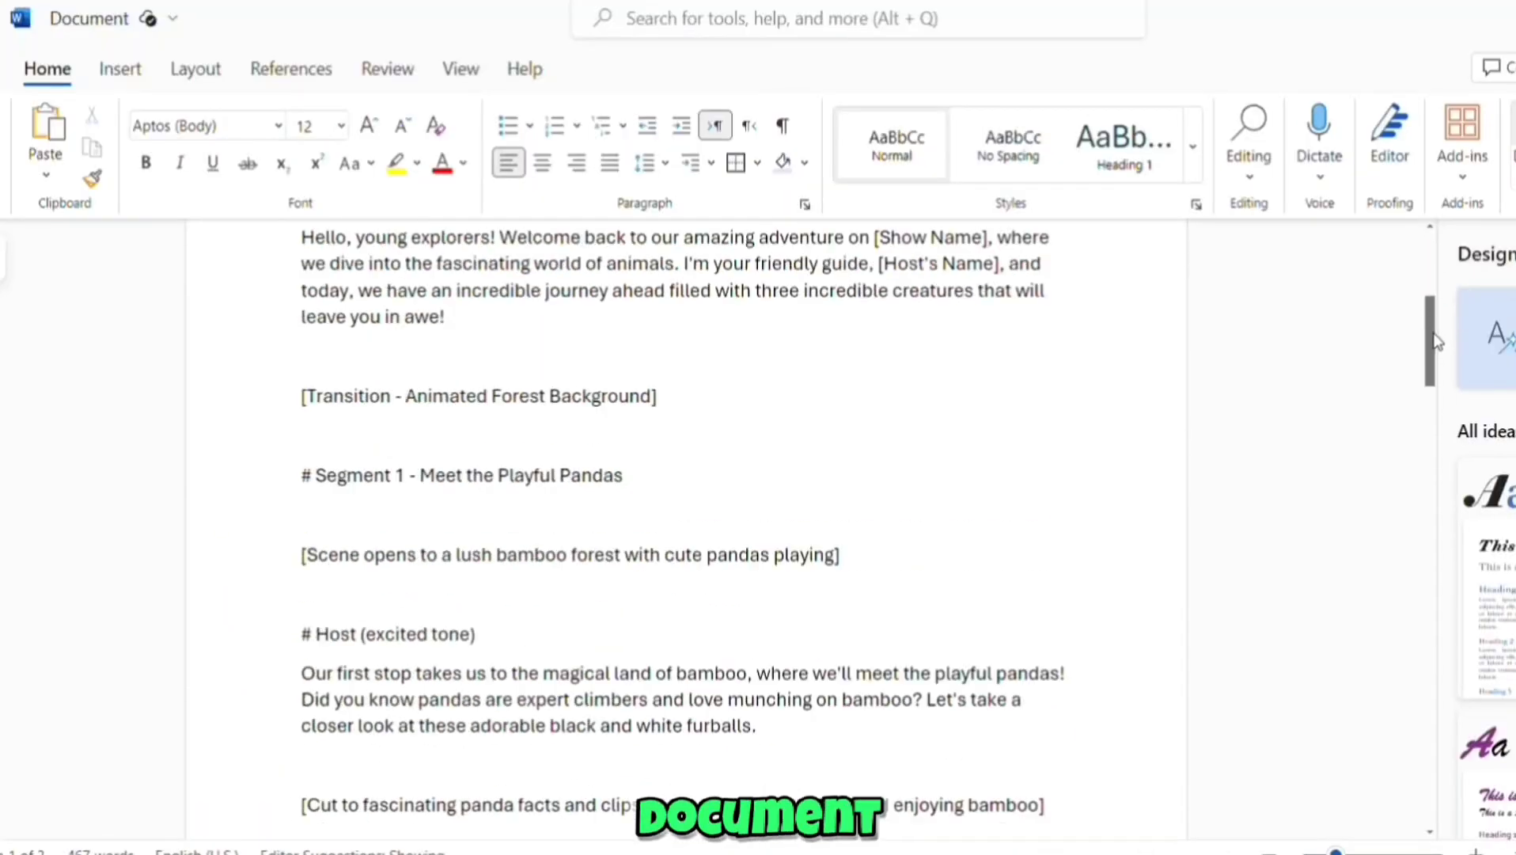
left_click_drag(1433, 339, 1458, 736)
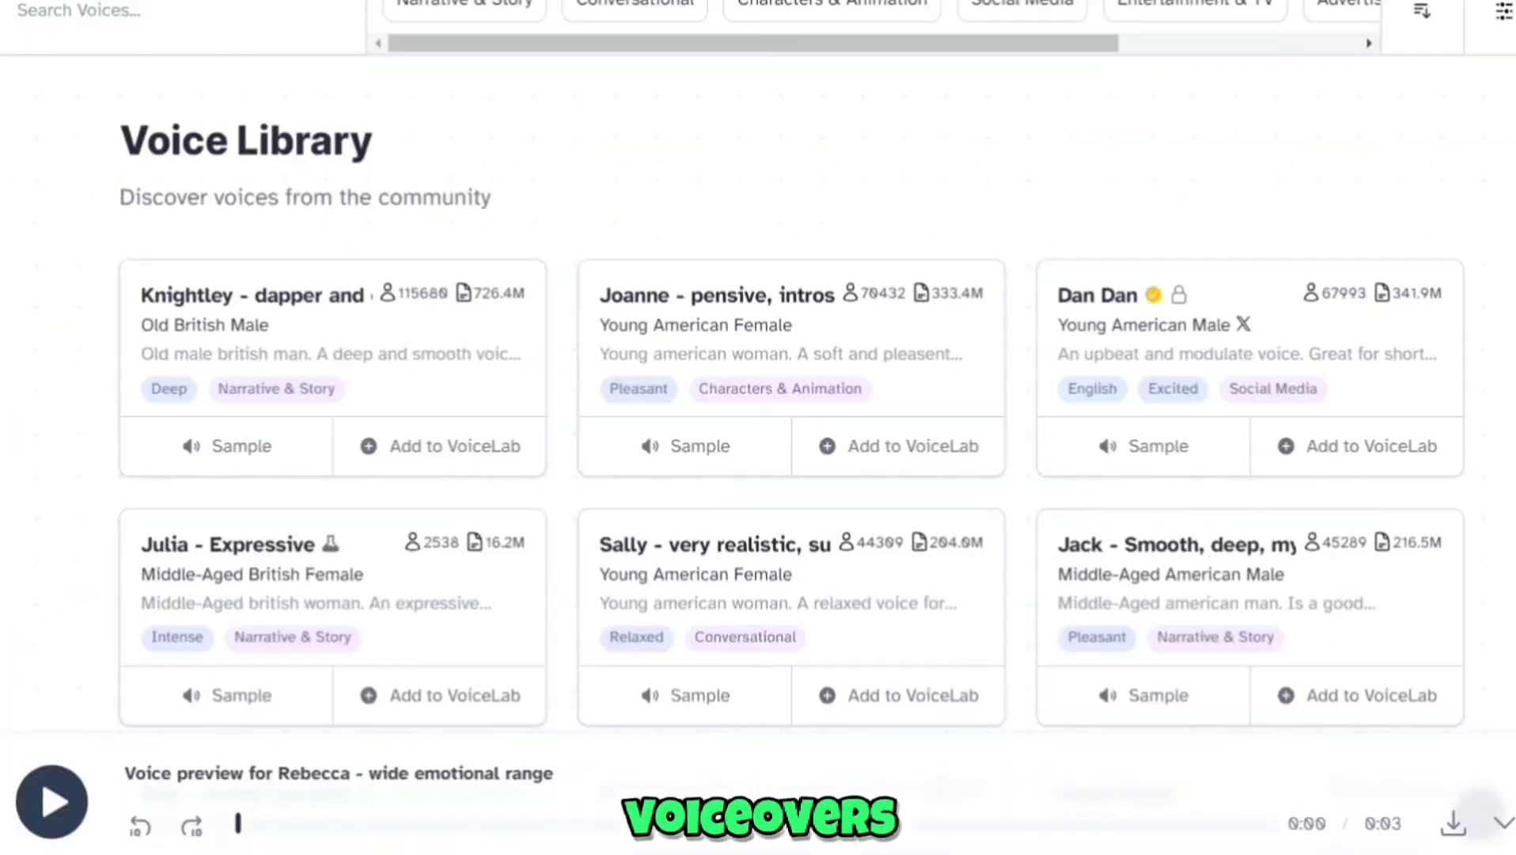
- In the ElevenLabs voice library, play the Joanne sample and add the voice "Rebecca - wide emotional range" under its existing name
scroll(791, 396, "down", 10)
scroll(792, 396, "up", 8)
scroll(791, 396, "up", 2)
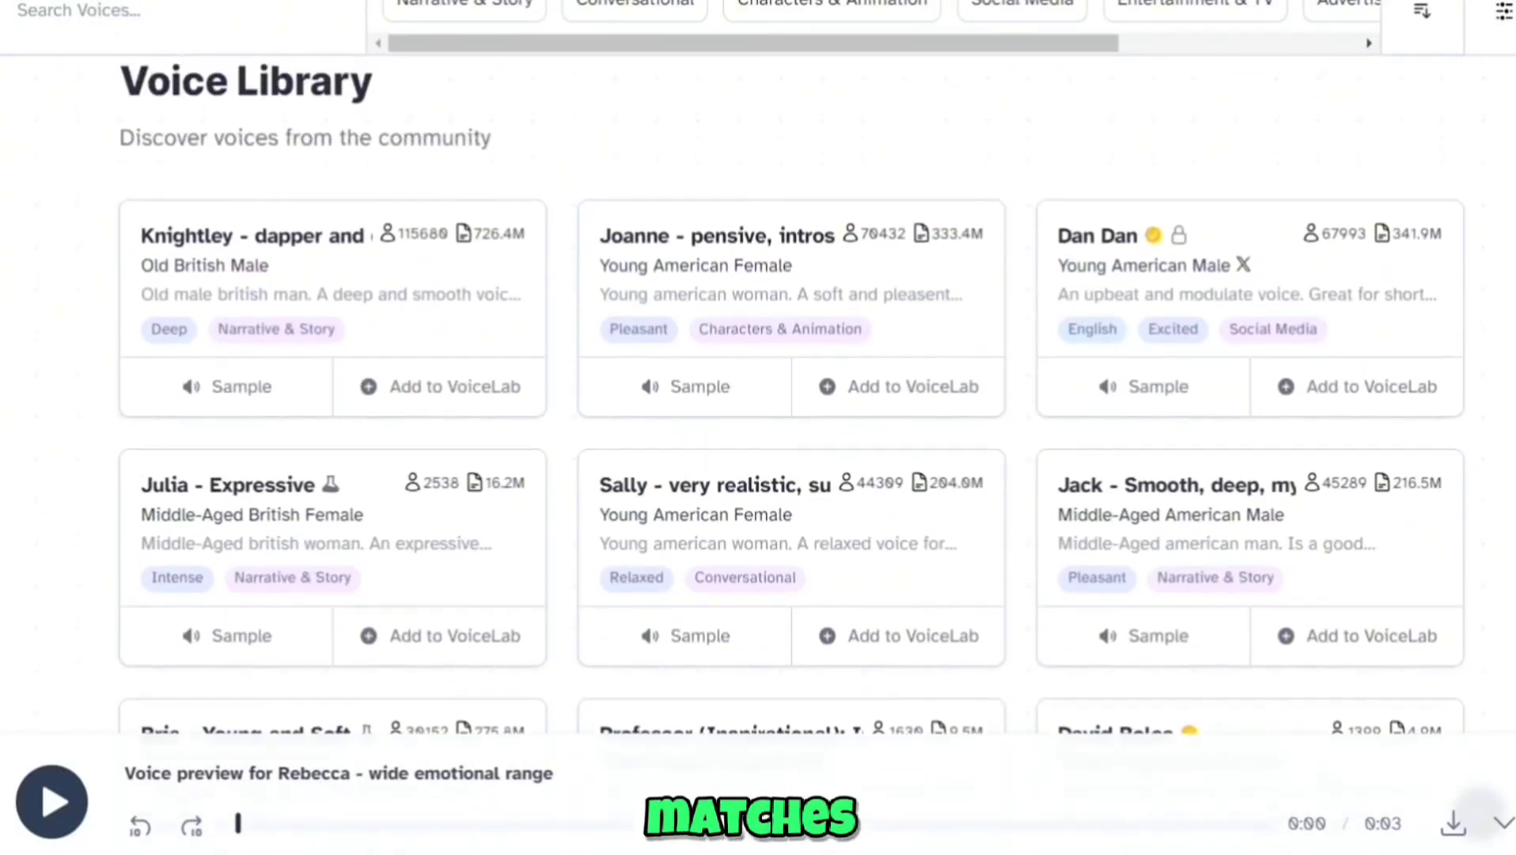
left_click(693, 413)
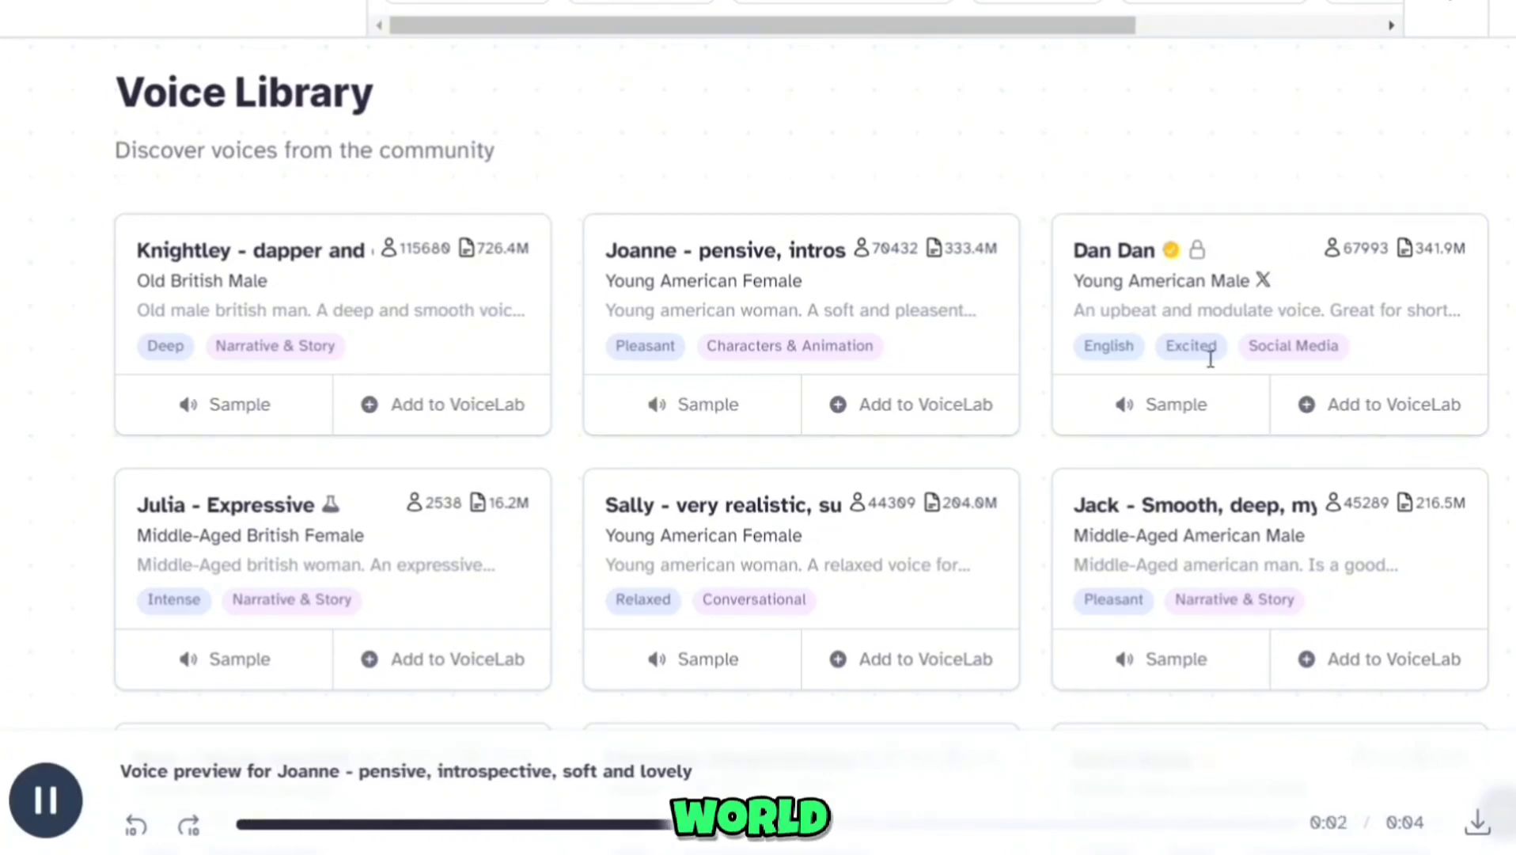
scroll(792, 395, "down", 5)
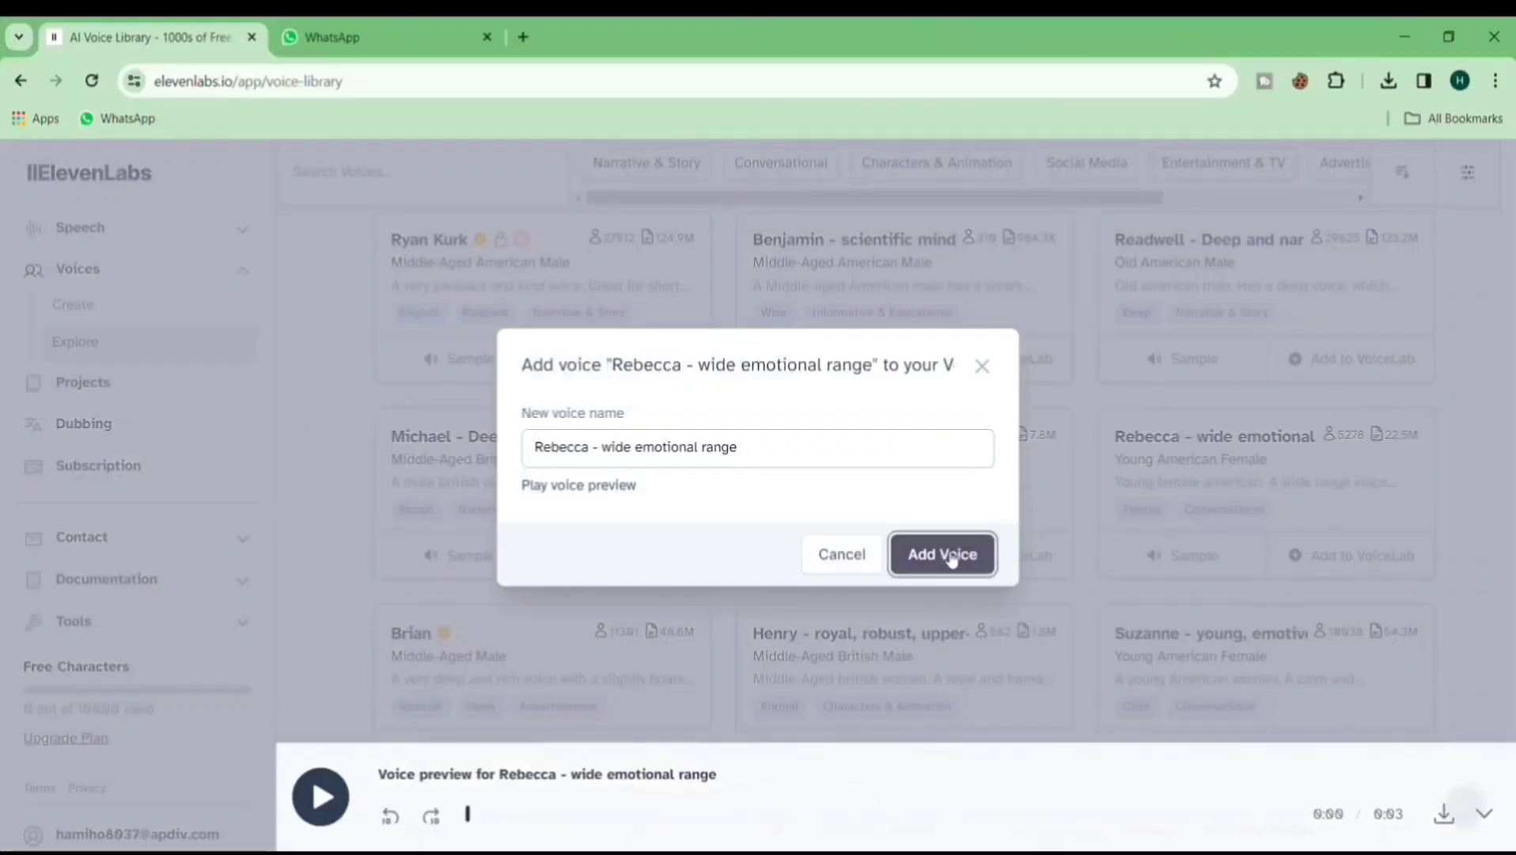
left_click(948, 551)
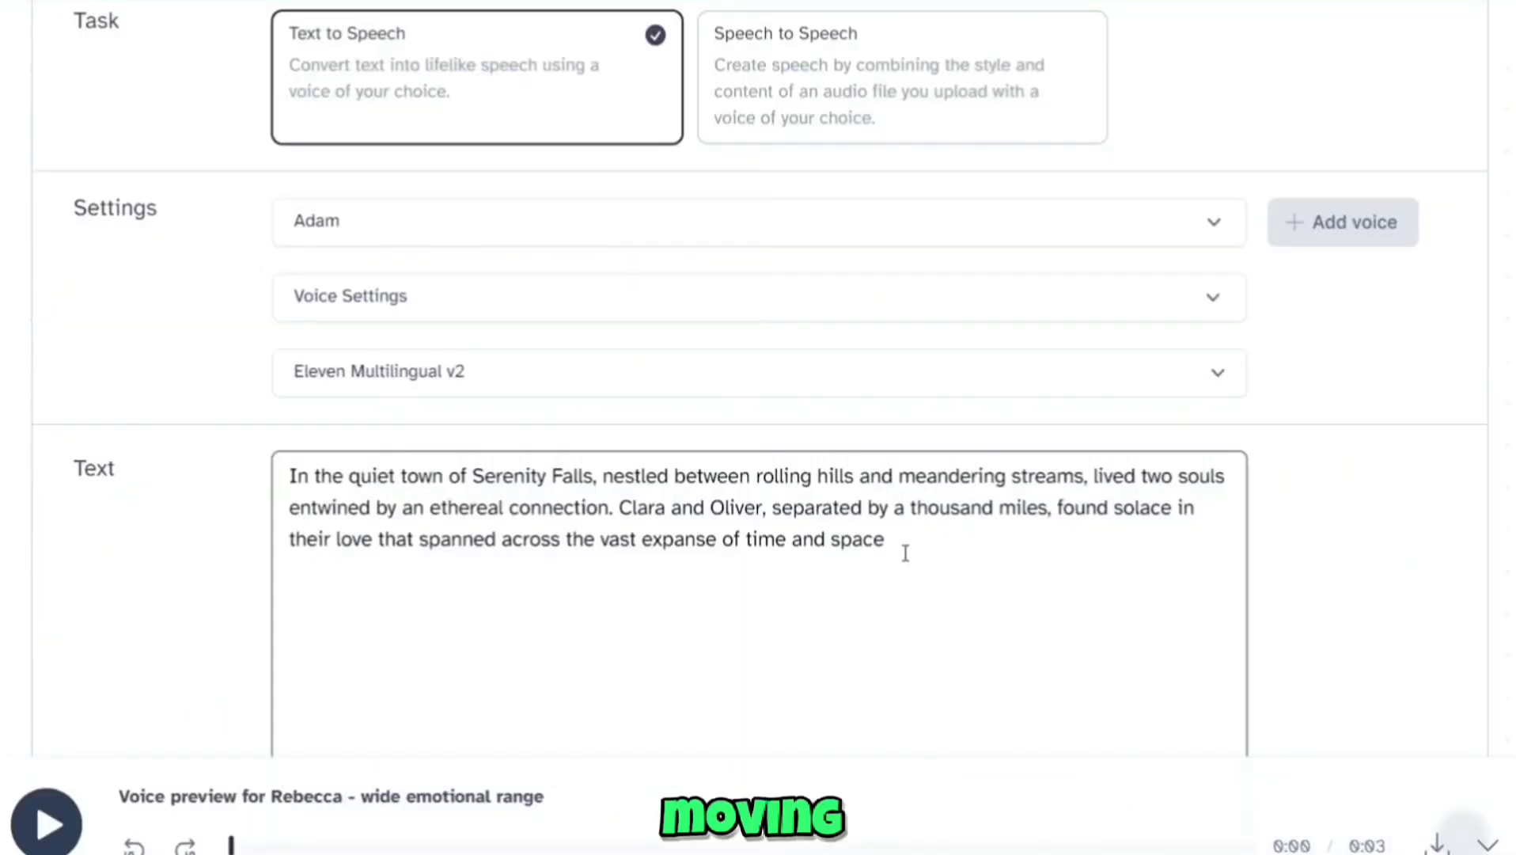
- Replace the Text to Speech sample text with the intro narration beginning "Hello young explorers! Welcome back to our amazing adventure?"
left_click_drag(816, 559, 295, 497)
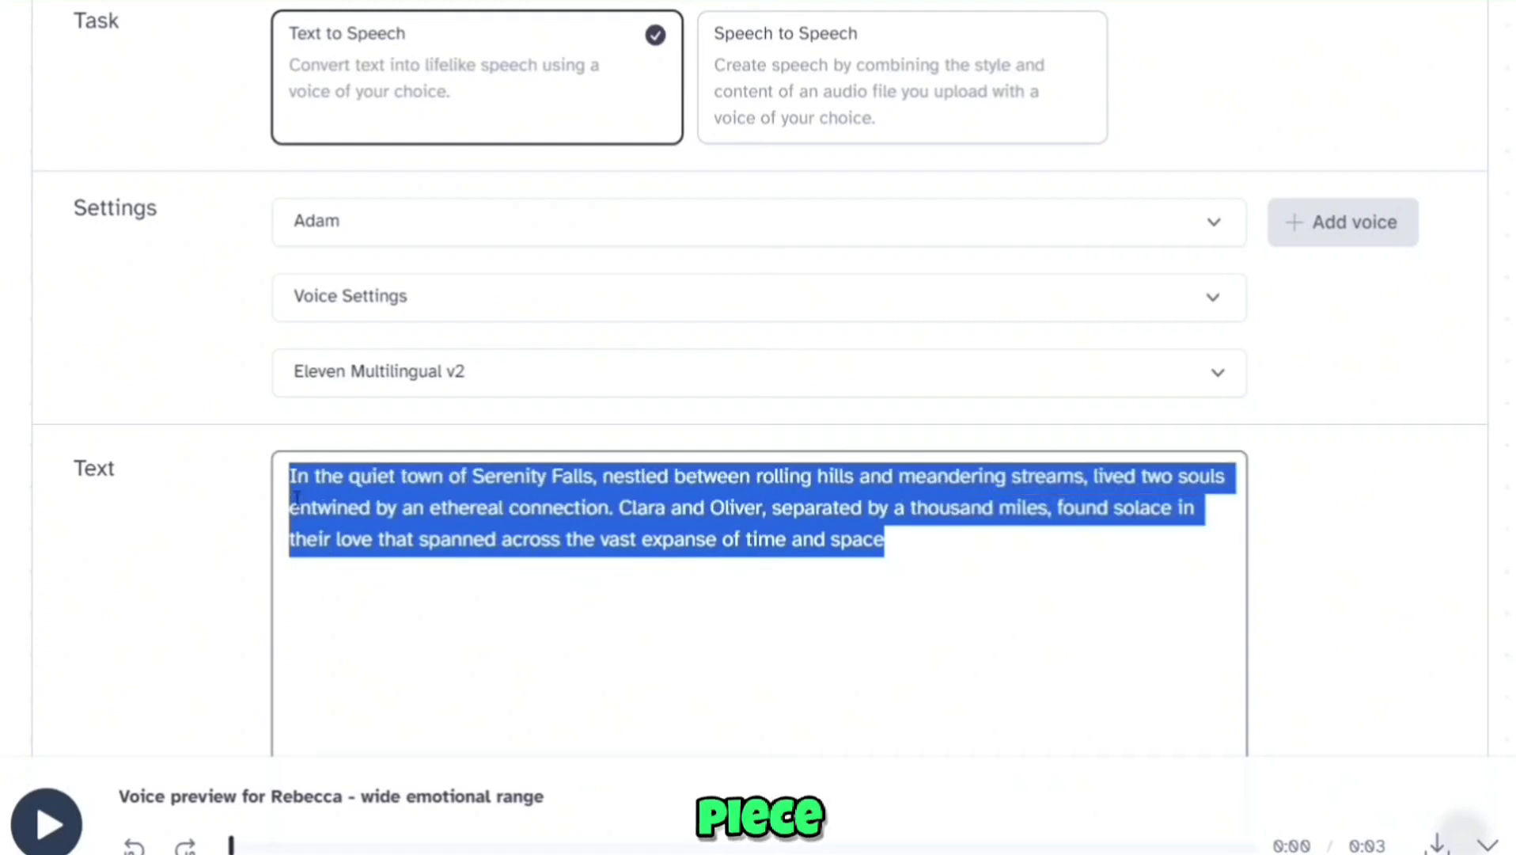
key("BackSpace")
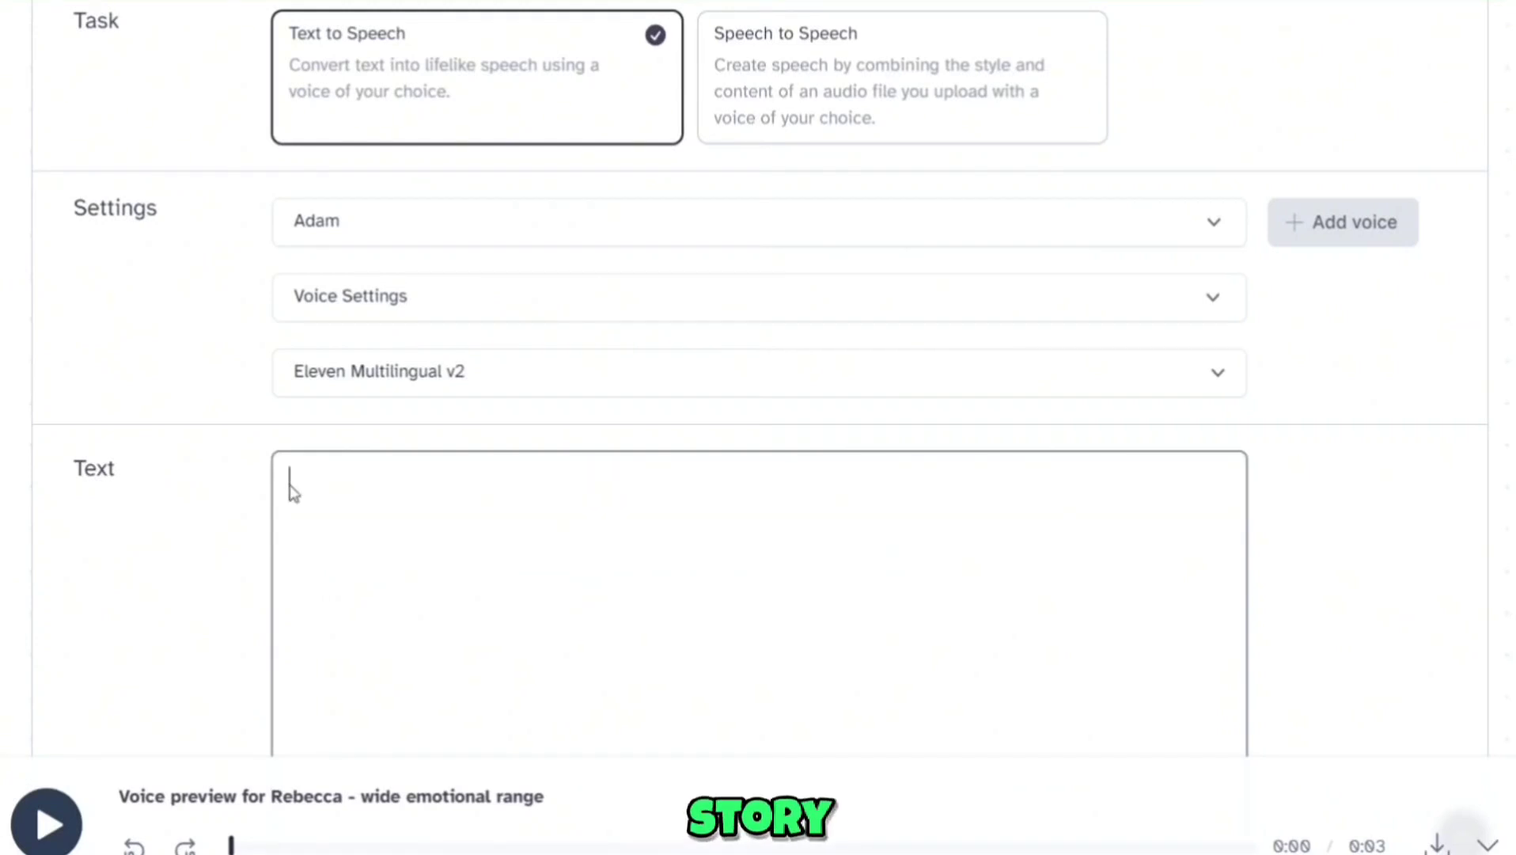
type("Hello young explorers! Welcome back to our amazing adventure? Today We Have An incredible journey ahead filled with three incredible creatures that will leave you in awe!")
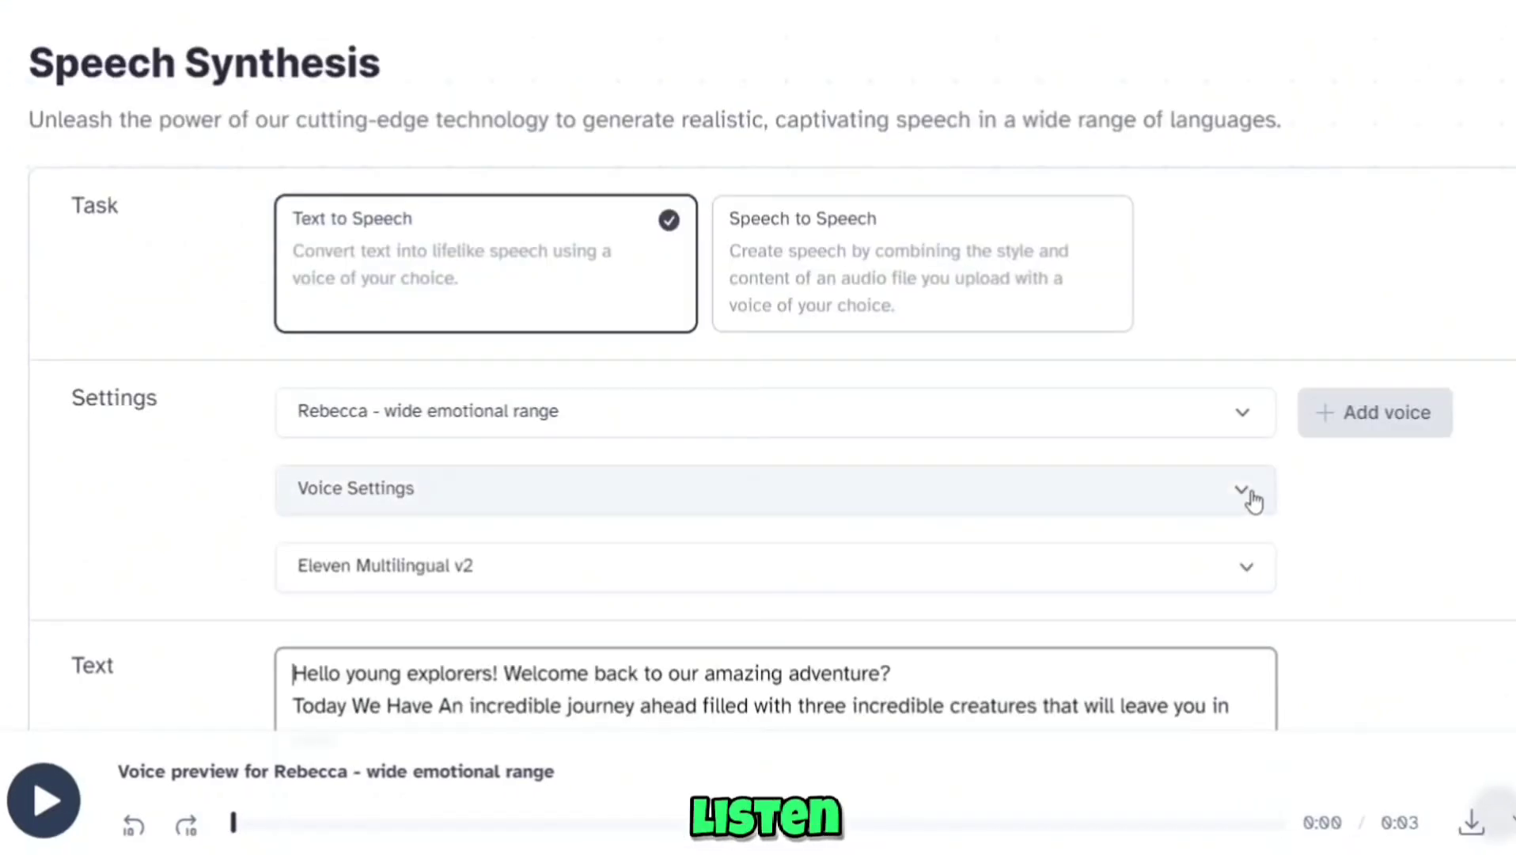
- Inspect the Rebecca voice settings, including stability, clarity and similarity enhancement, style exaggeration and speaker boost
left_click(1242, 490)
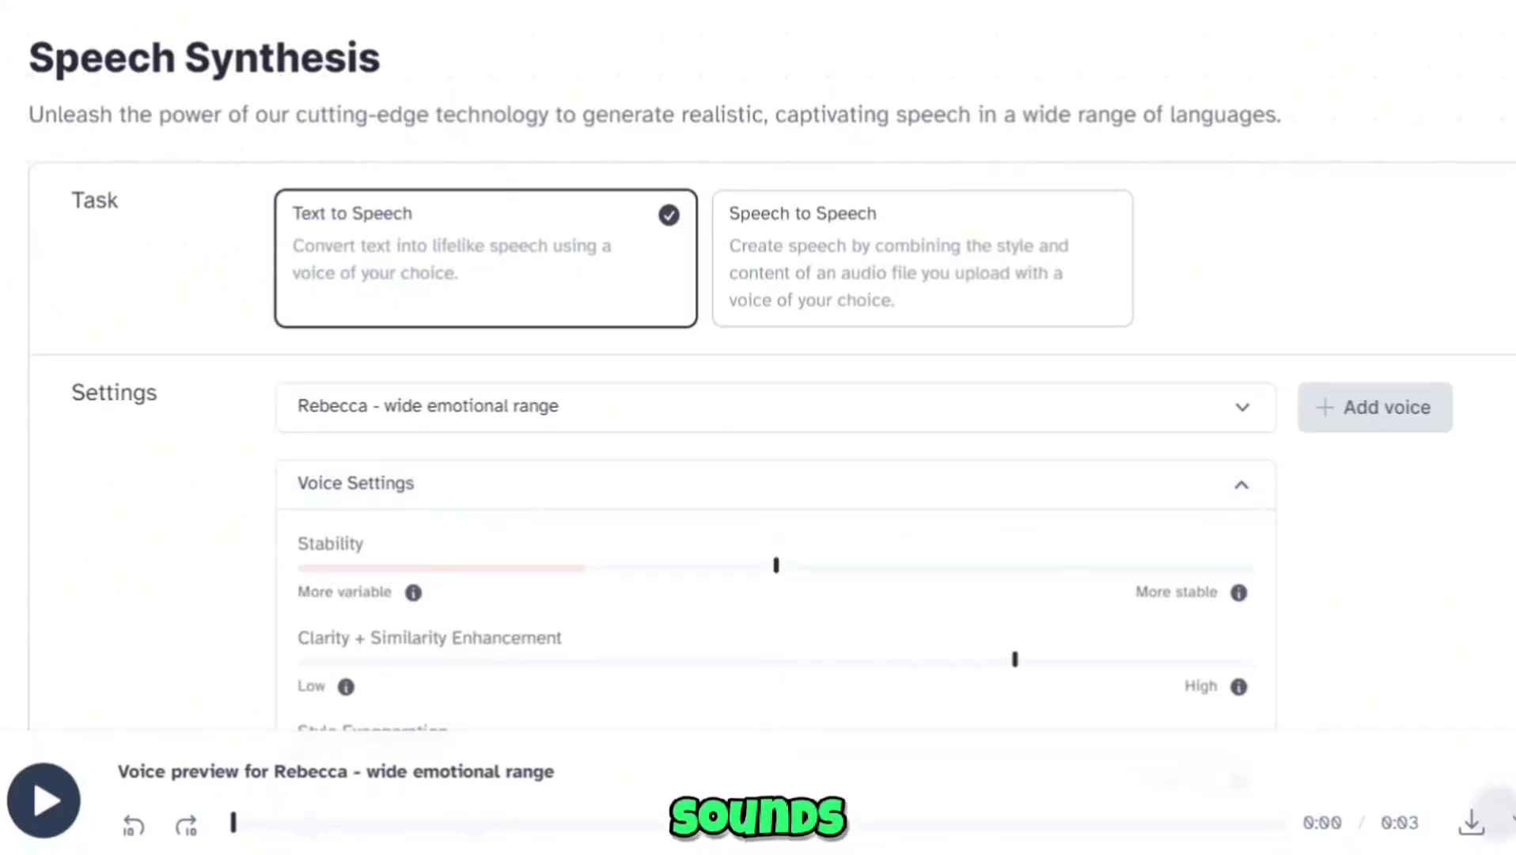
scroll(1253, 500, "down", 4)
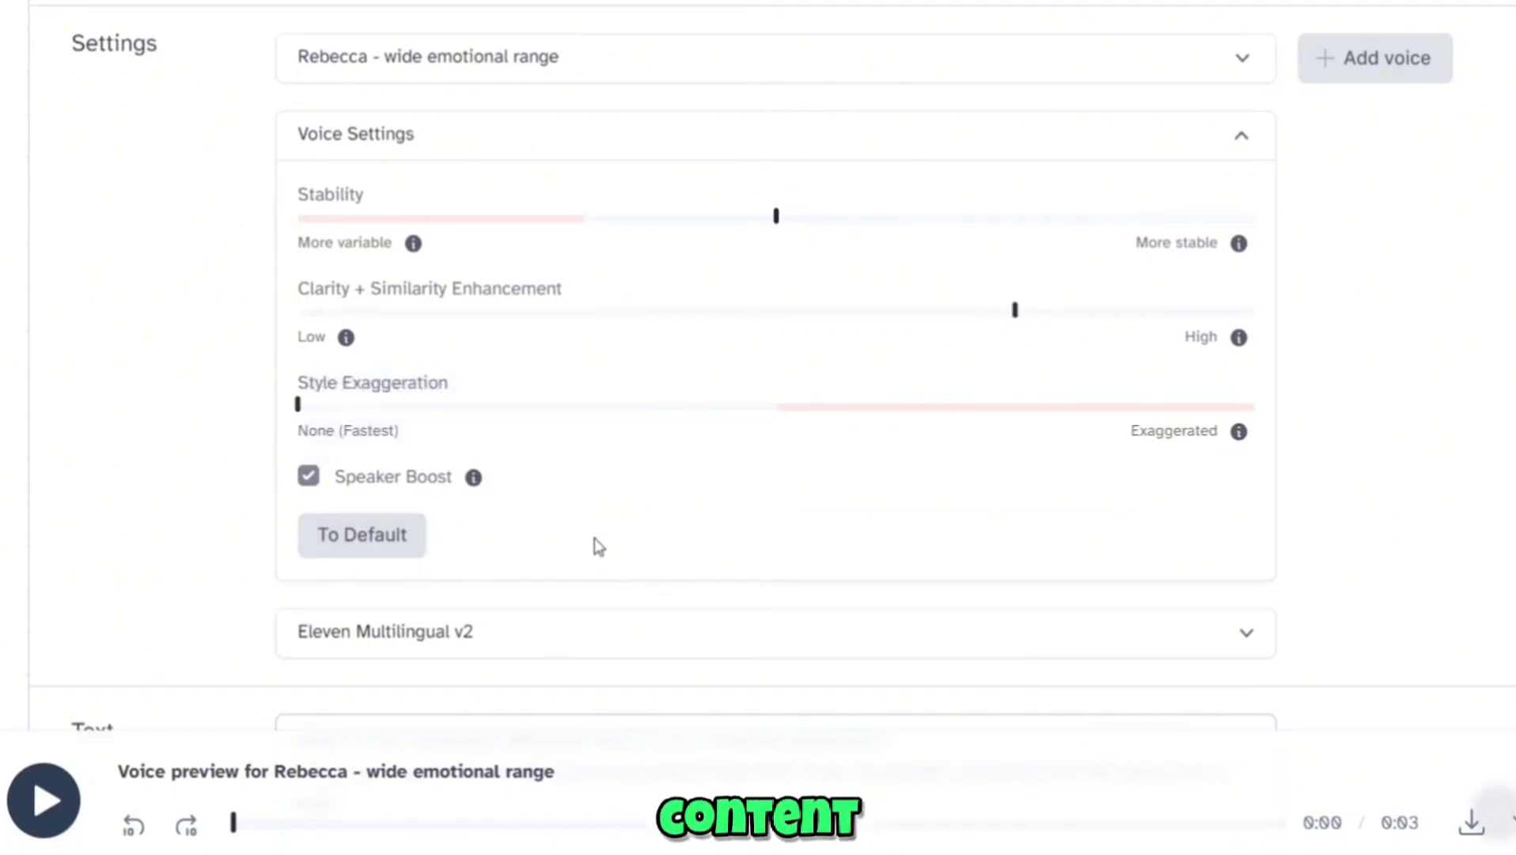
left_click(1241, 136)
- Generate the speech for the intro narration and download the resulting audio
scroll(1028, 712, "down", 2)
left_click(1029, 722)
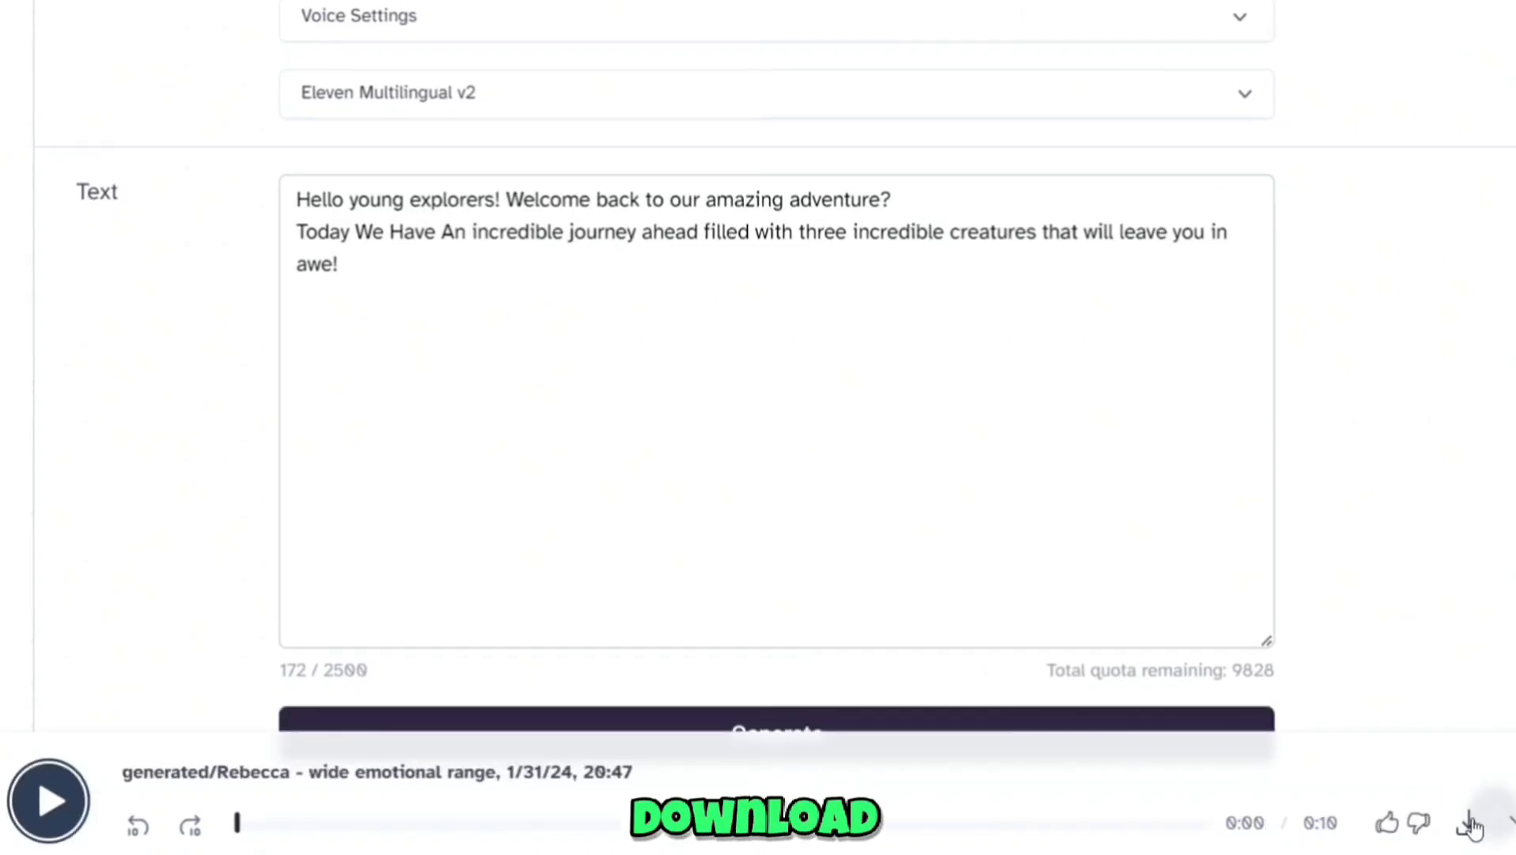
left_click(1452, 825)
- Replace the text with the panda narration beginning "Our first stop takes us to the magical land of bamboo" and generate its speech
triple_click(308, 263)
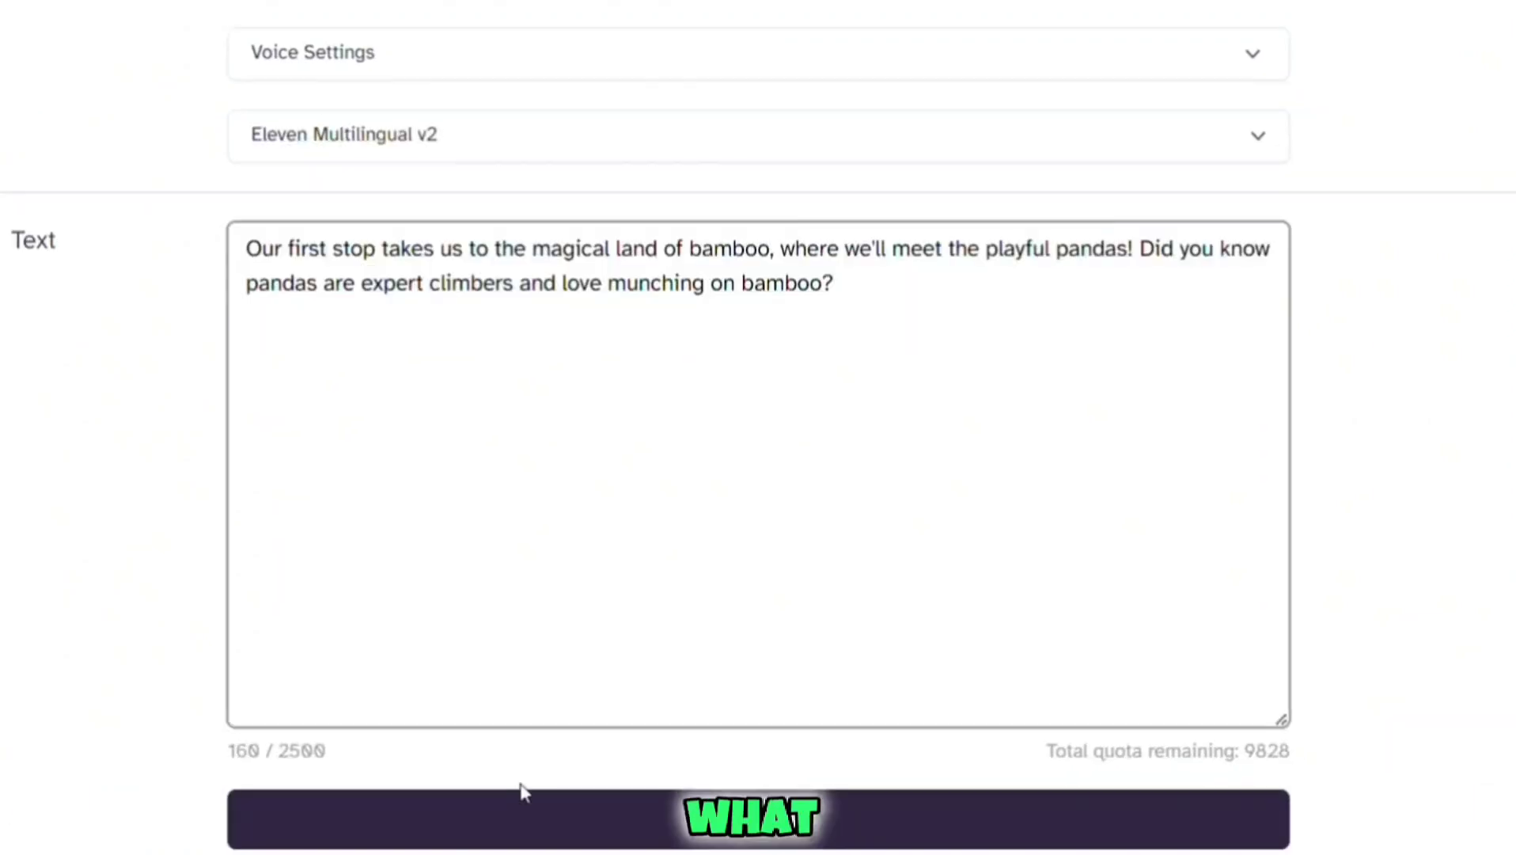
left_click(525, 799)
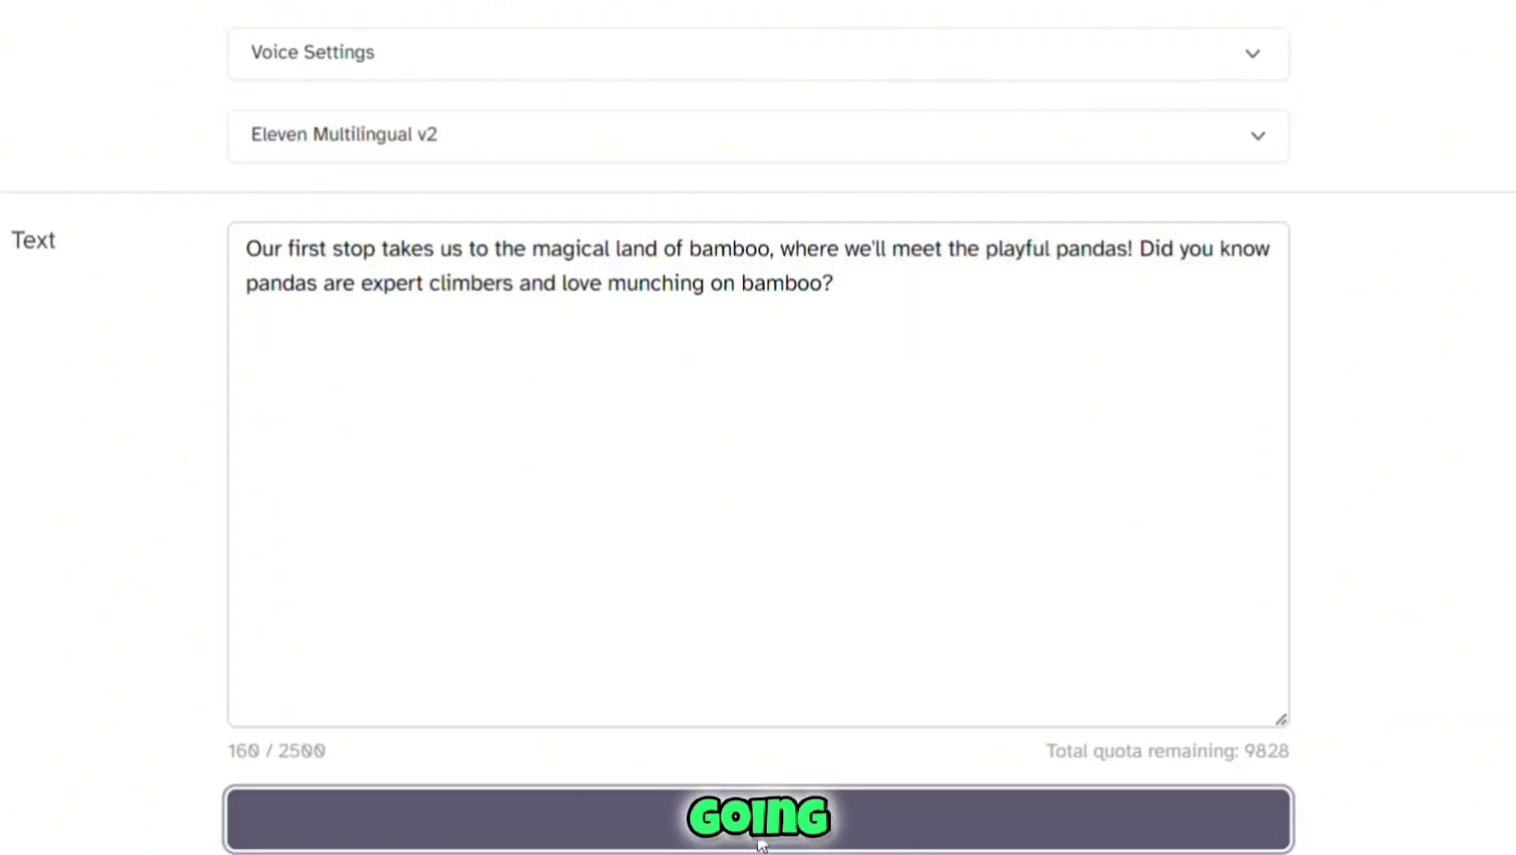
- Replace the text with the dolphin narration beginning "Did you know dolphins communicate with each other" and generate its speech
triple_click(318, 227)
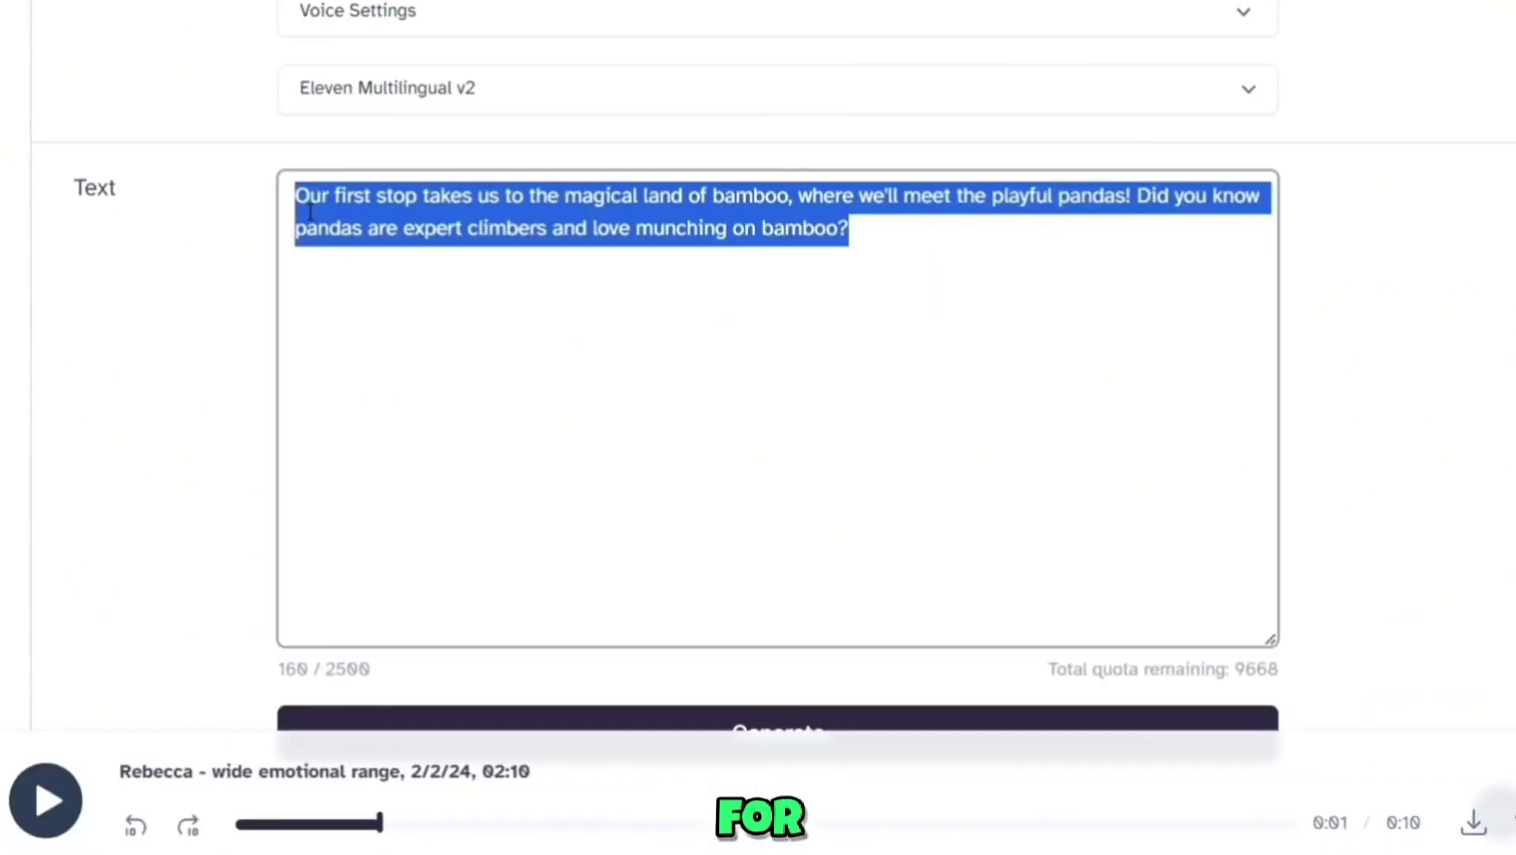
type("Did you know dolphins communicate with each other using a unique language of clicks and whistles? It's like they have their very own underwater concert!")
left_click(751, 724)
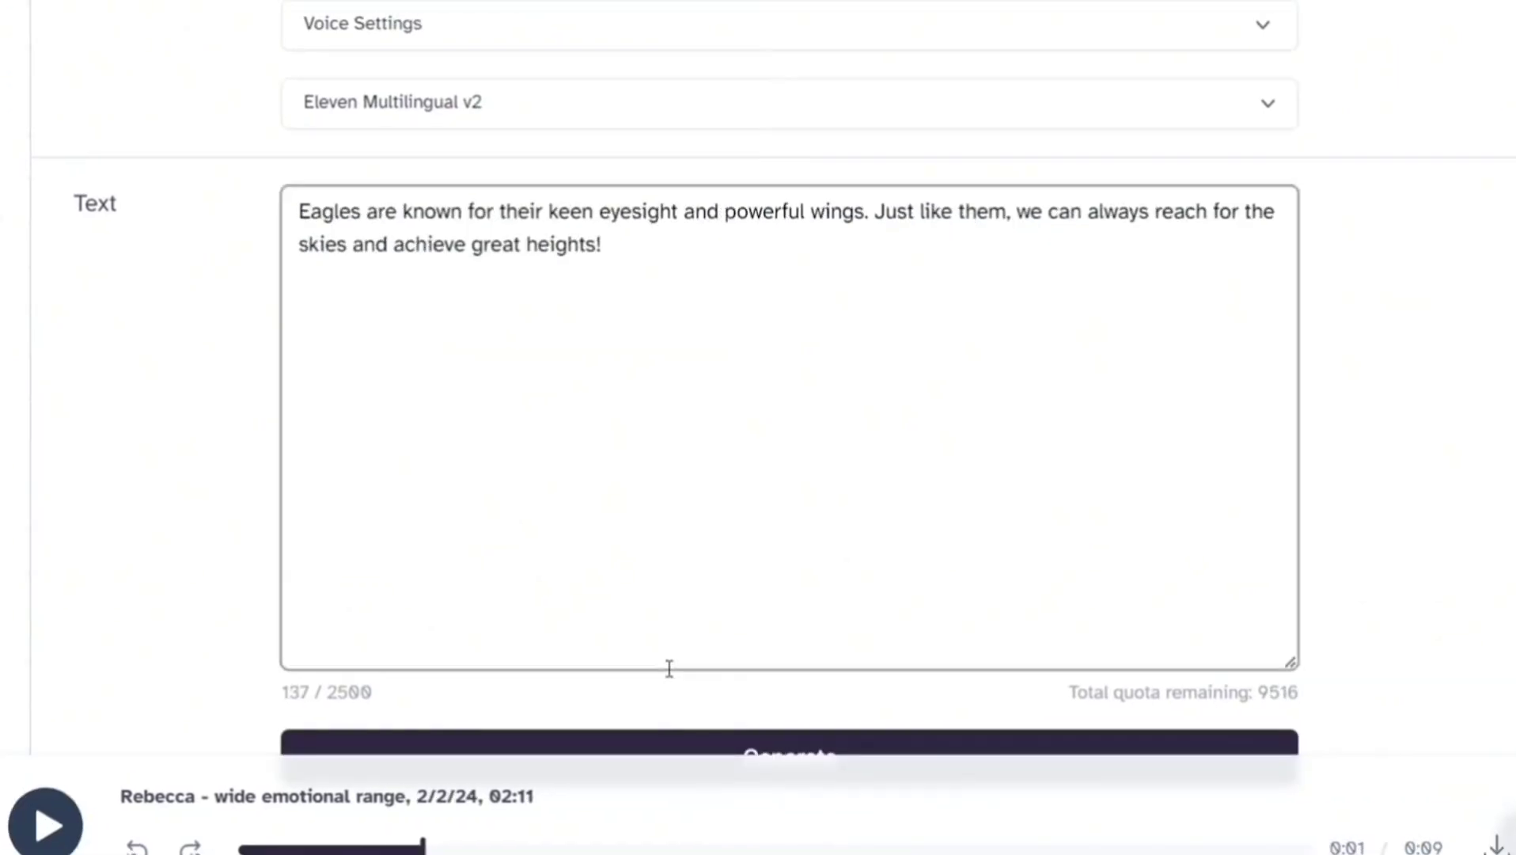
- Generate the eagle narration's speech, and generate another for the closing narration beginning "We had a great time checking out pandas"
left_click(756, 728)
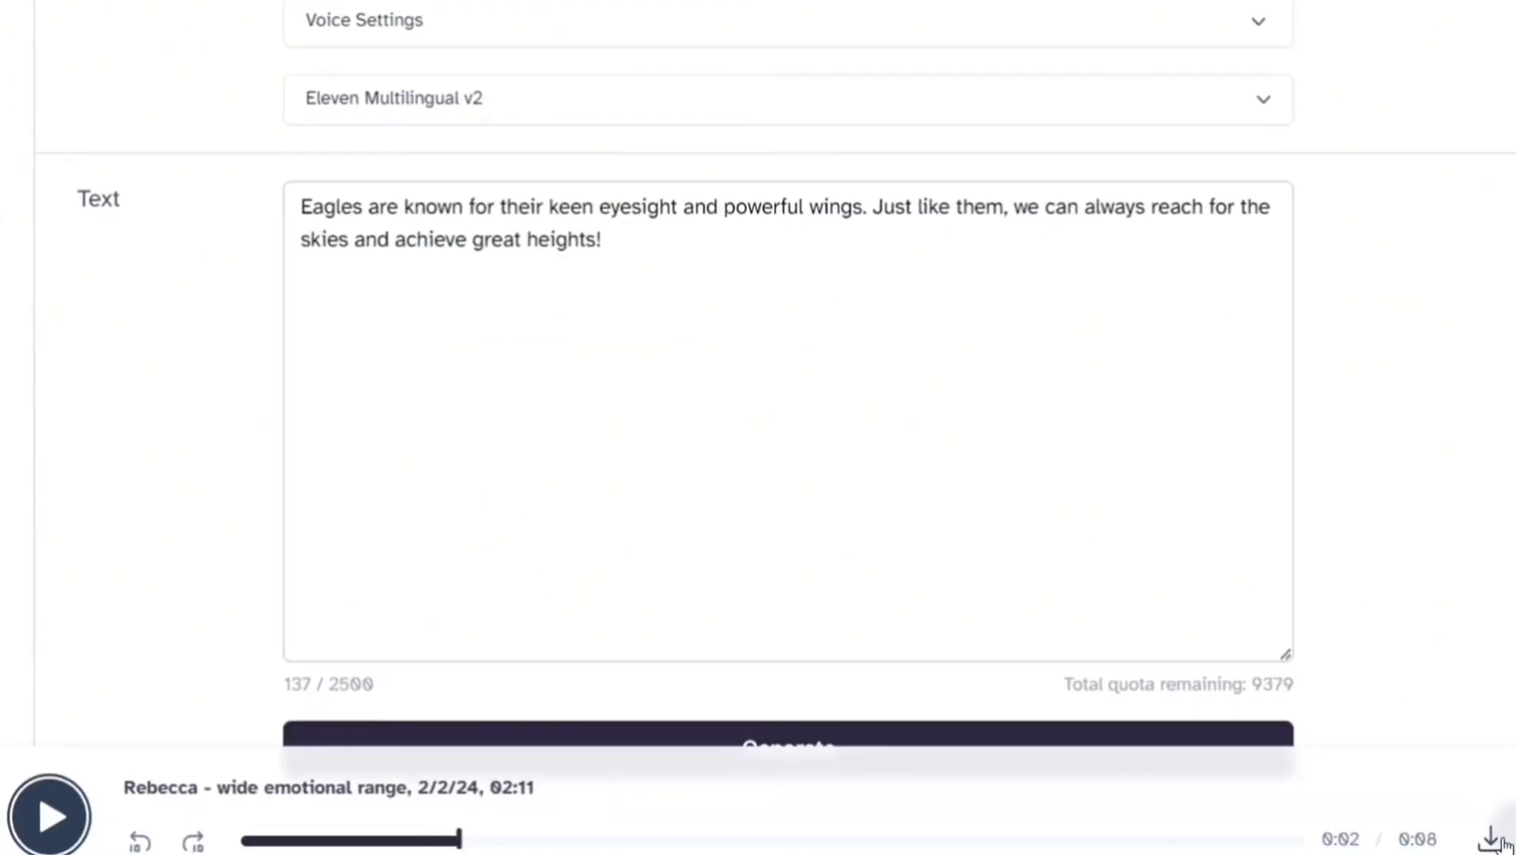
left_click_drag(603, 241, 304, 217)
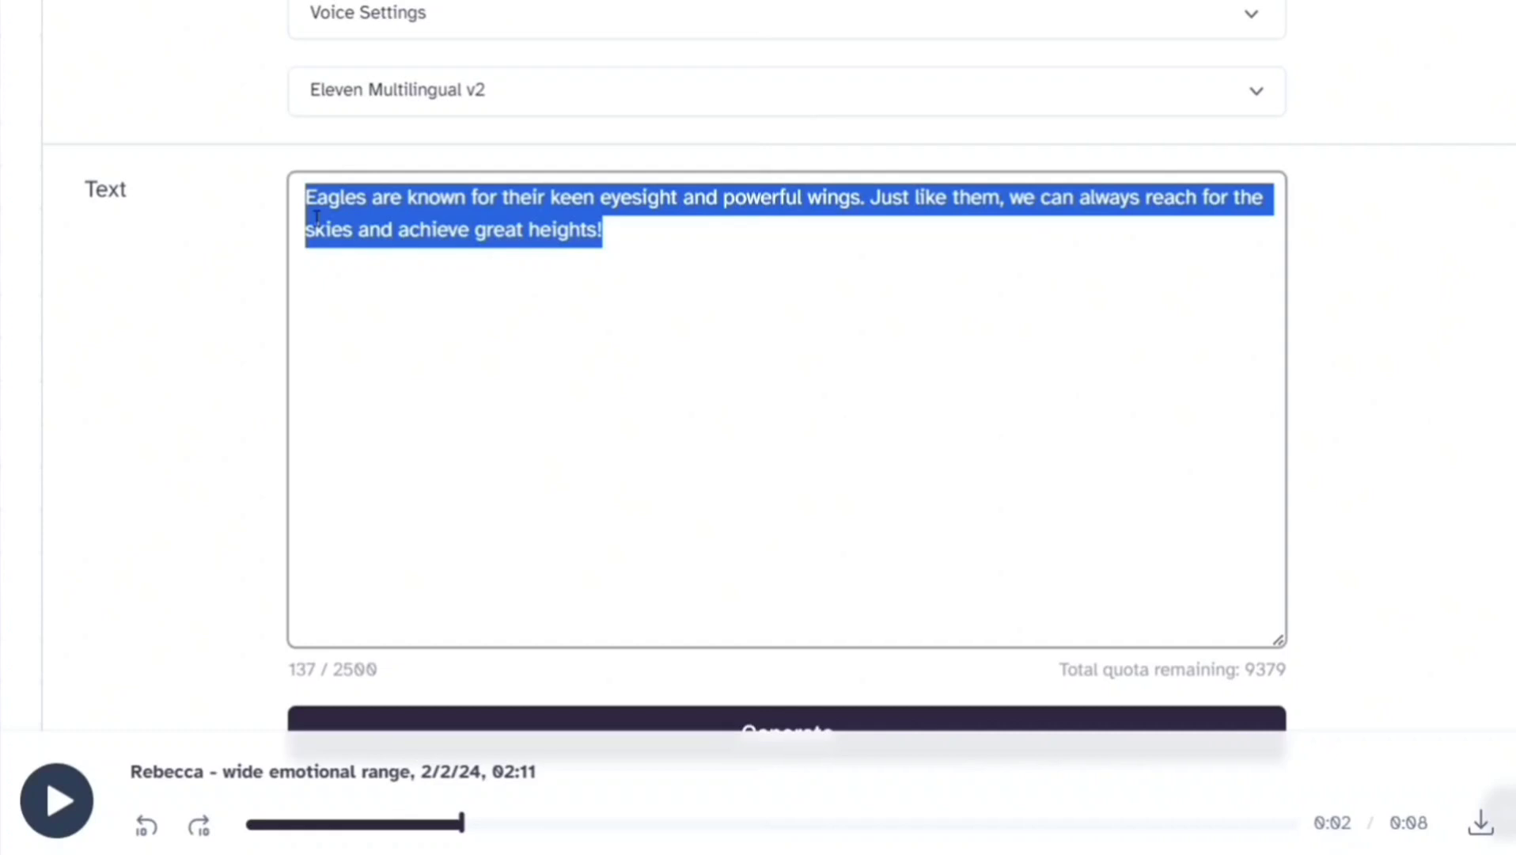
type("We had a great time checking out pandas playing in the bamboo forest, seeing dolphins talk to each other underwater, and being inspired by eagles' sharp eyes and strong wings. Thanks for exploring these amazing animals with us, and thanks for watching!")
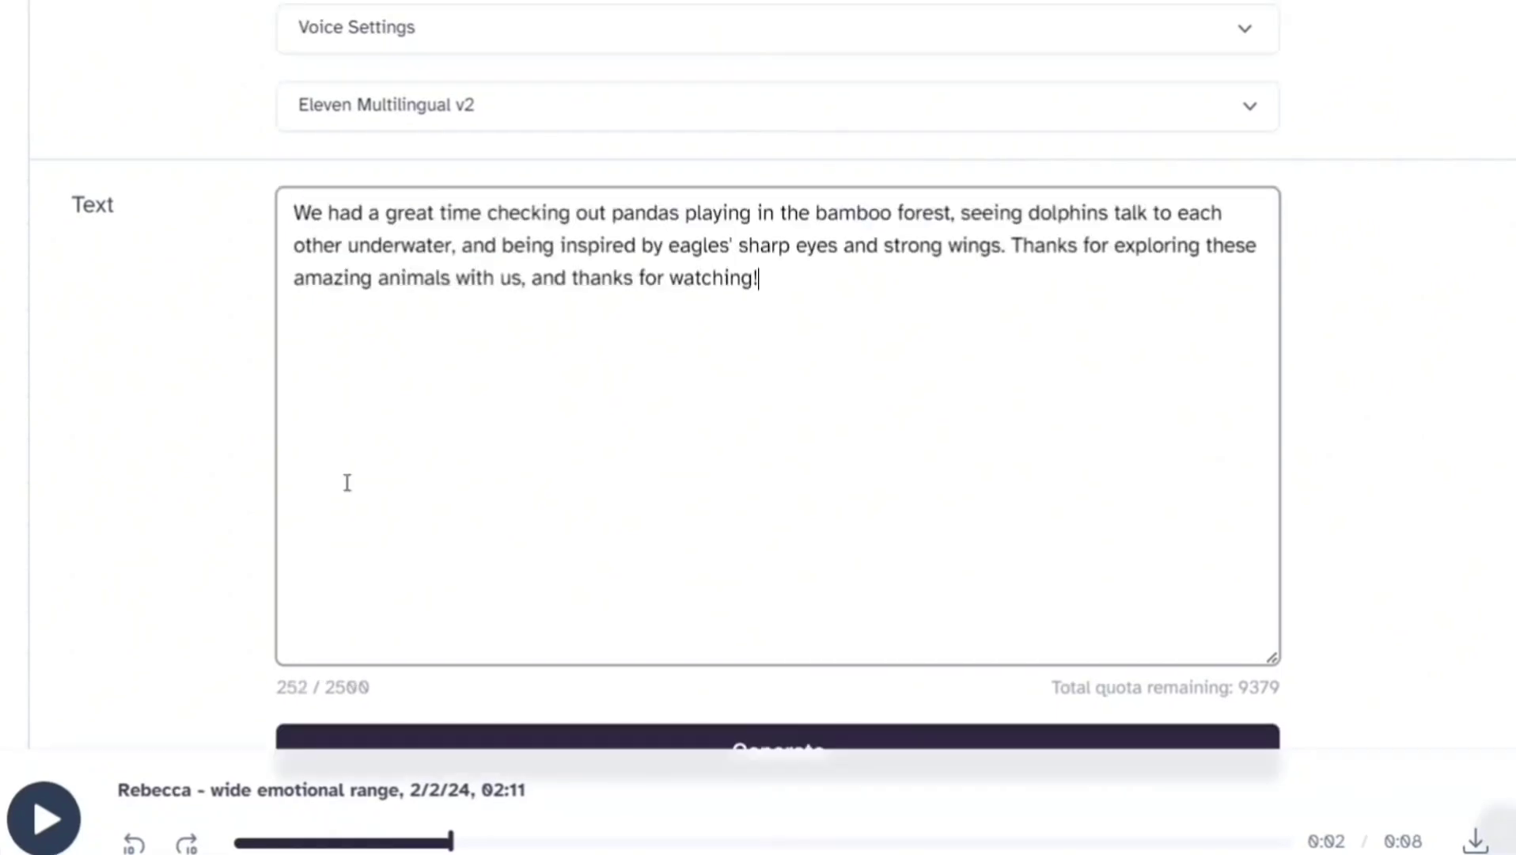
left_click(760, 728)
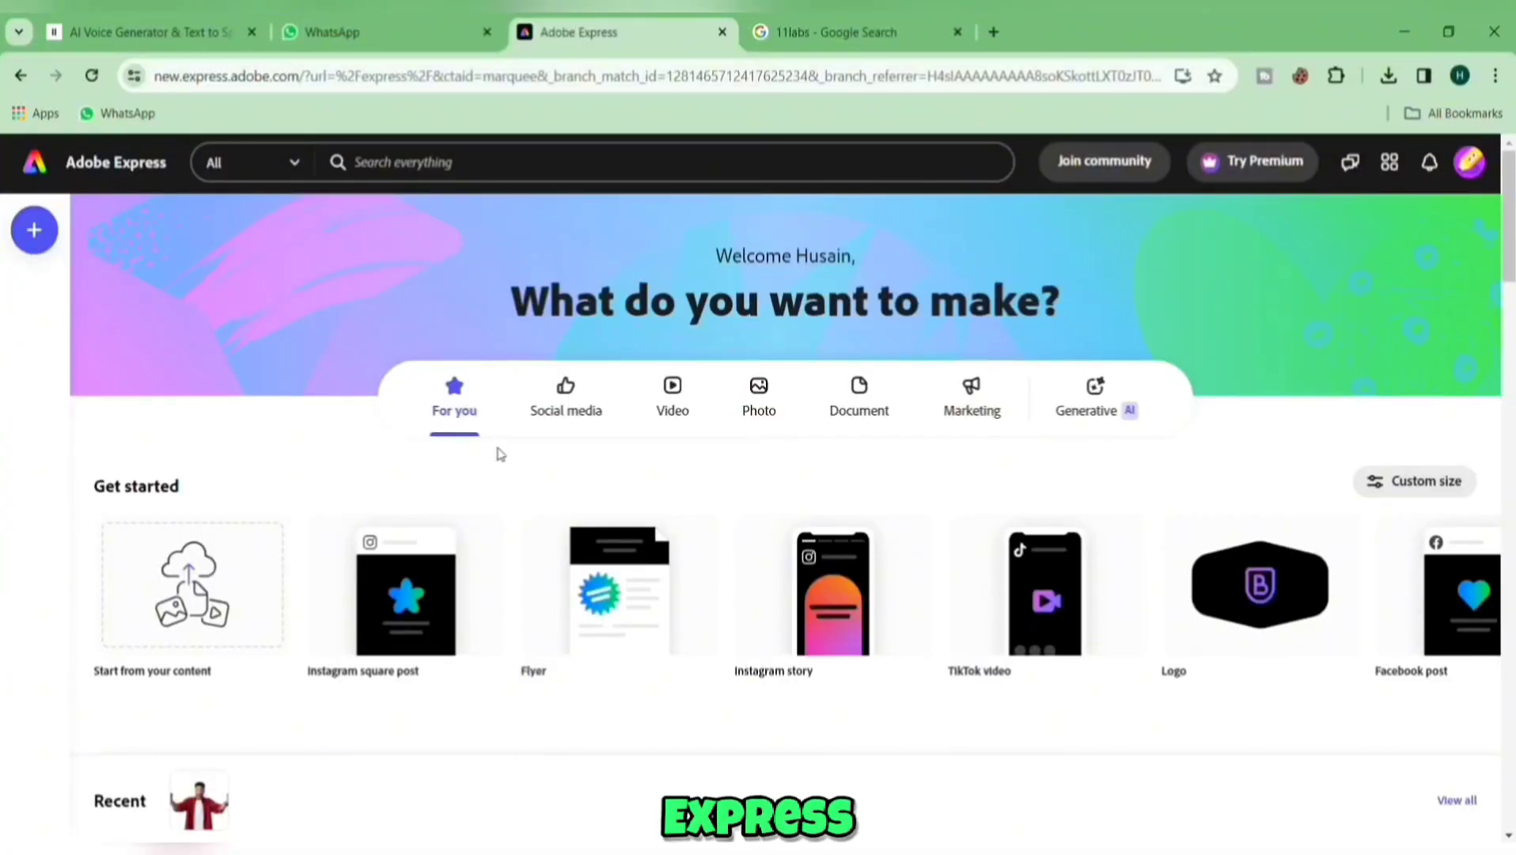
- Switch to Adobe Express and open the Animate from audio quick action
mouse_move(745, 585)
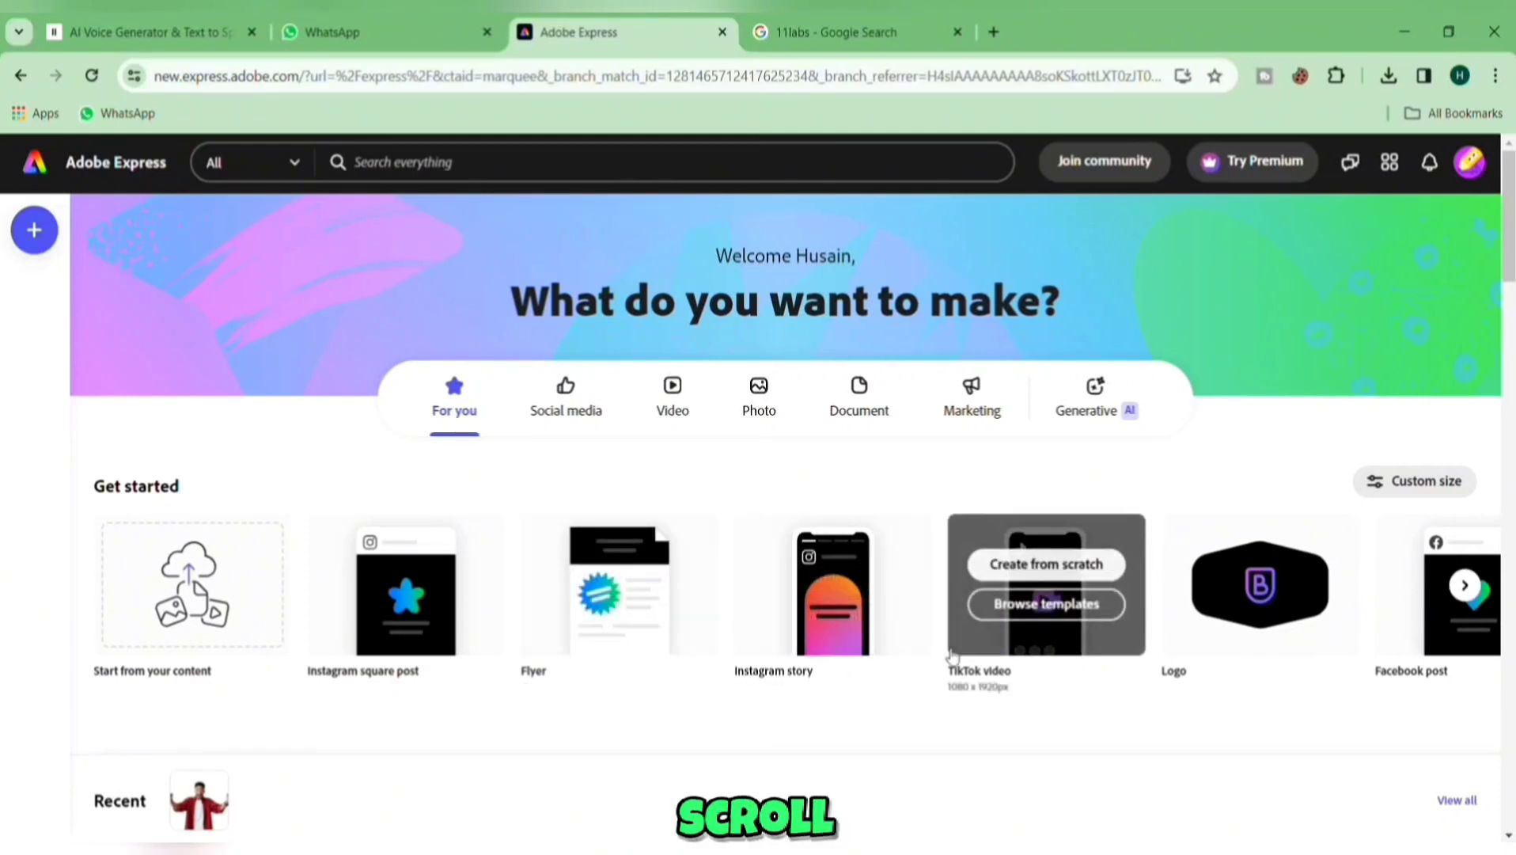
scroll(942, 657, "down", 7)
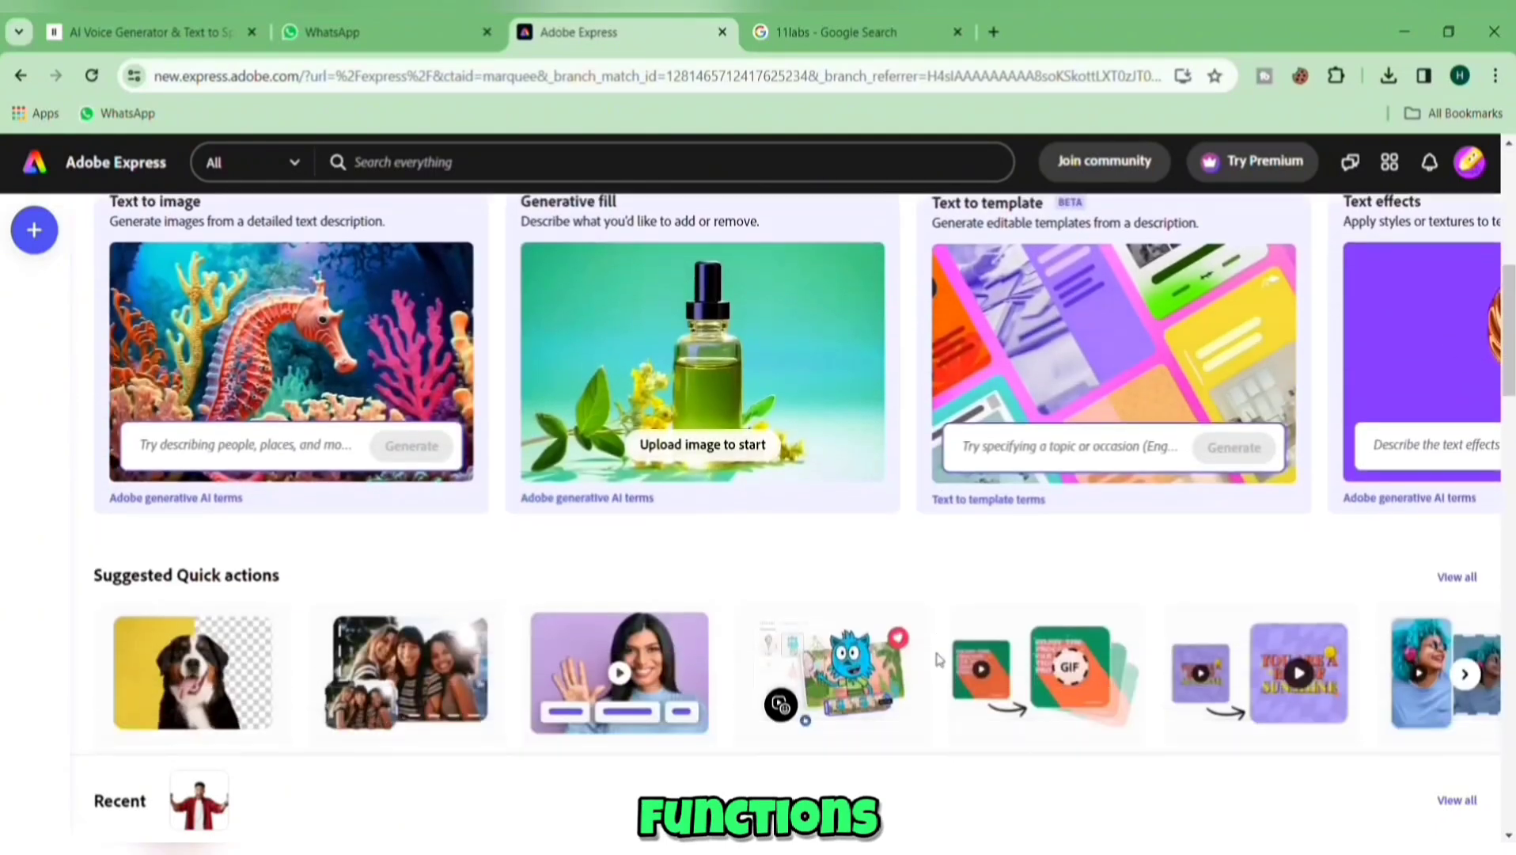
scroll(939, 659, "down", 3)
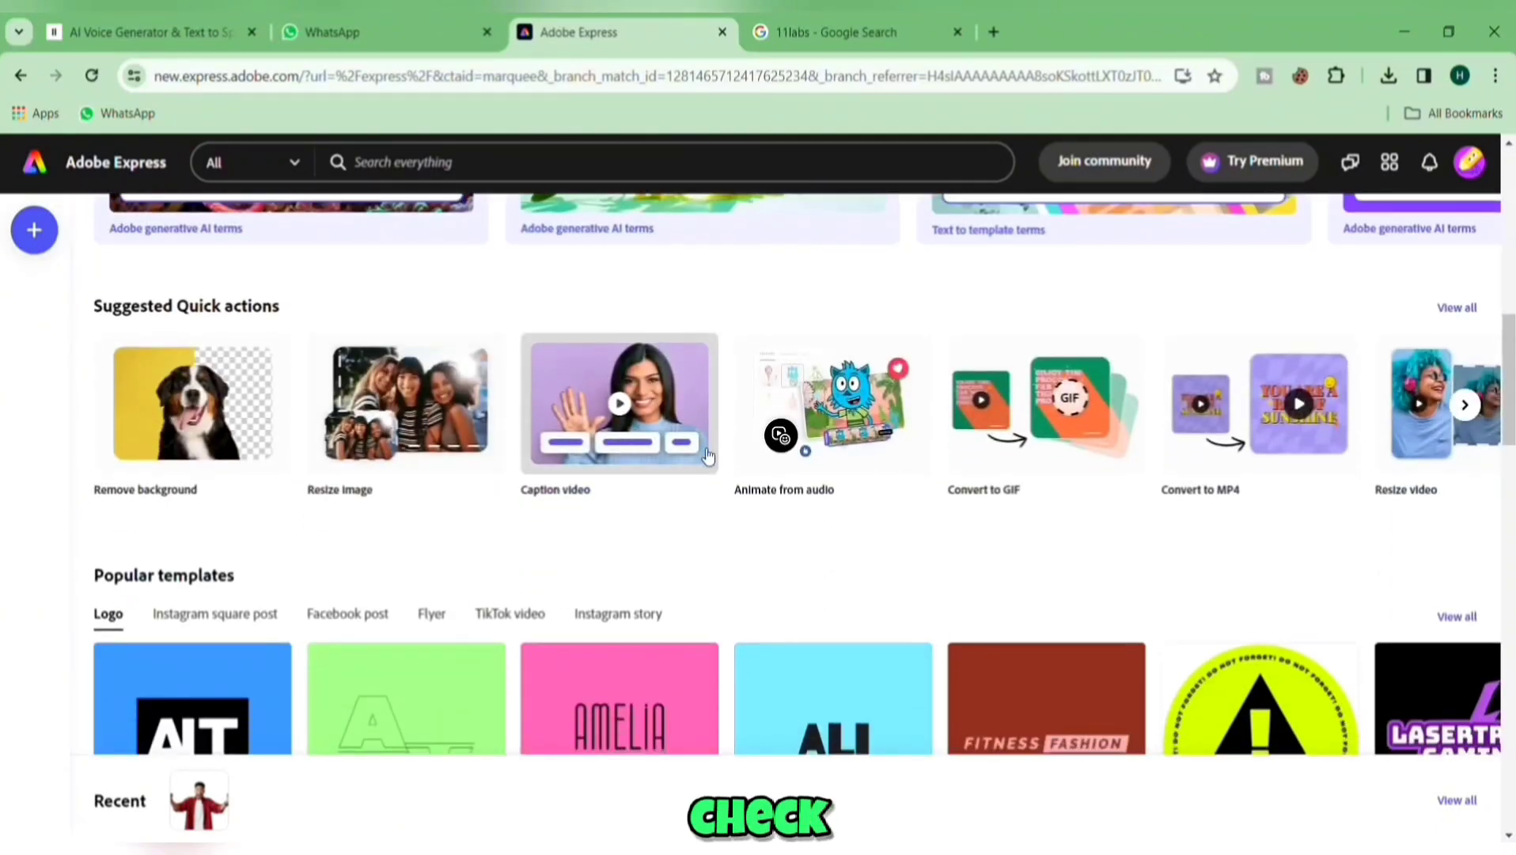
left_click(836, 417)
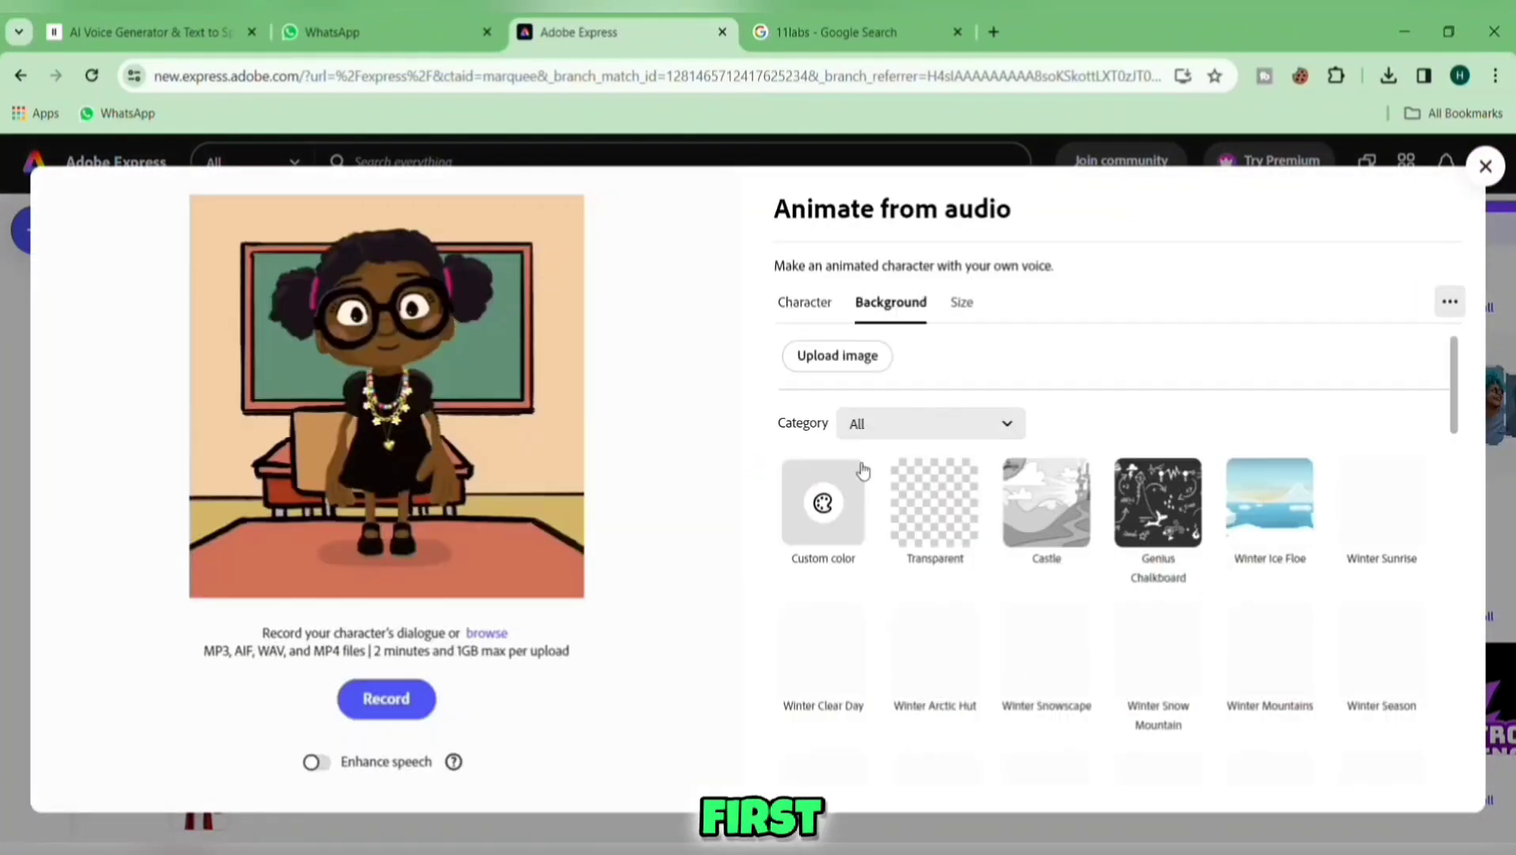
- Give the animated character's scene a custom bright green background colour, #30F711
left_click(822, 507)
left_click(1007, 473)
left_click(912, 526)
left_click(1044, 562)
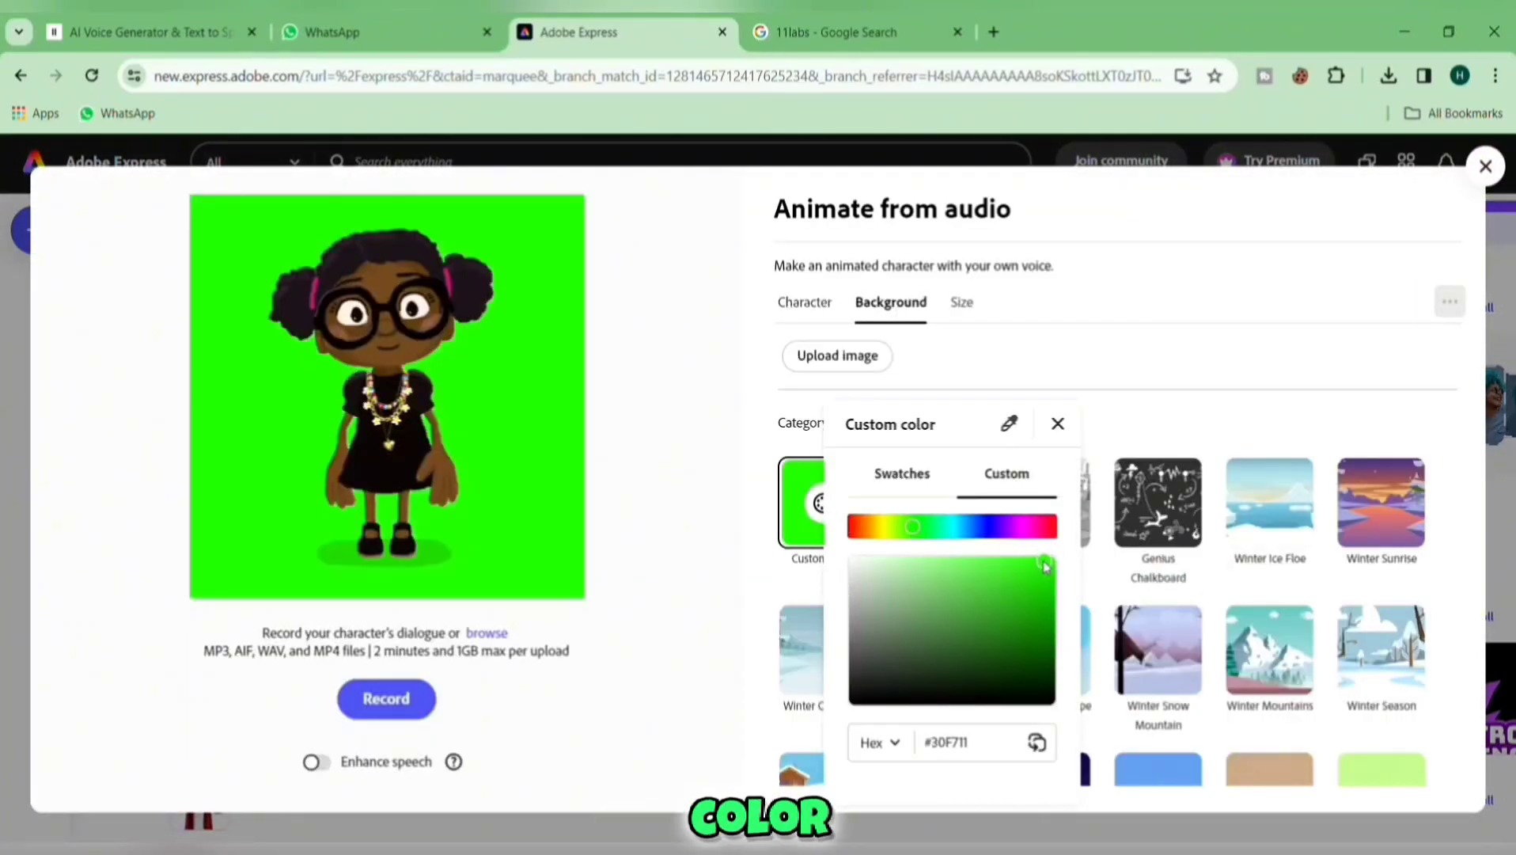
- Preview several characters, including Briggs, Ethan, Jaxon and the girl in the pink dress, and select Aletta for the animation
left_click(819, 310)
left_click(805, 302)
left_click(934, 439)
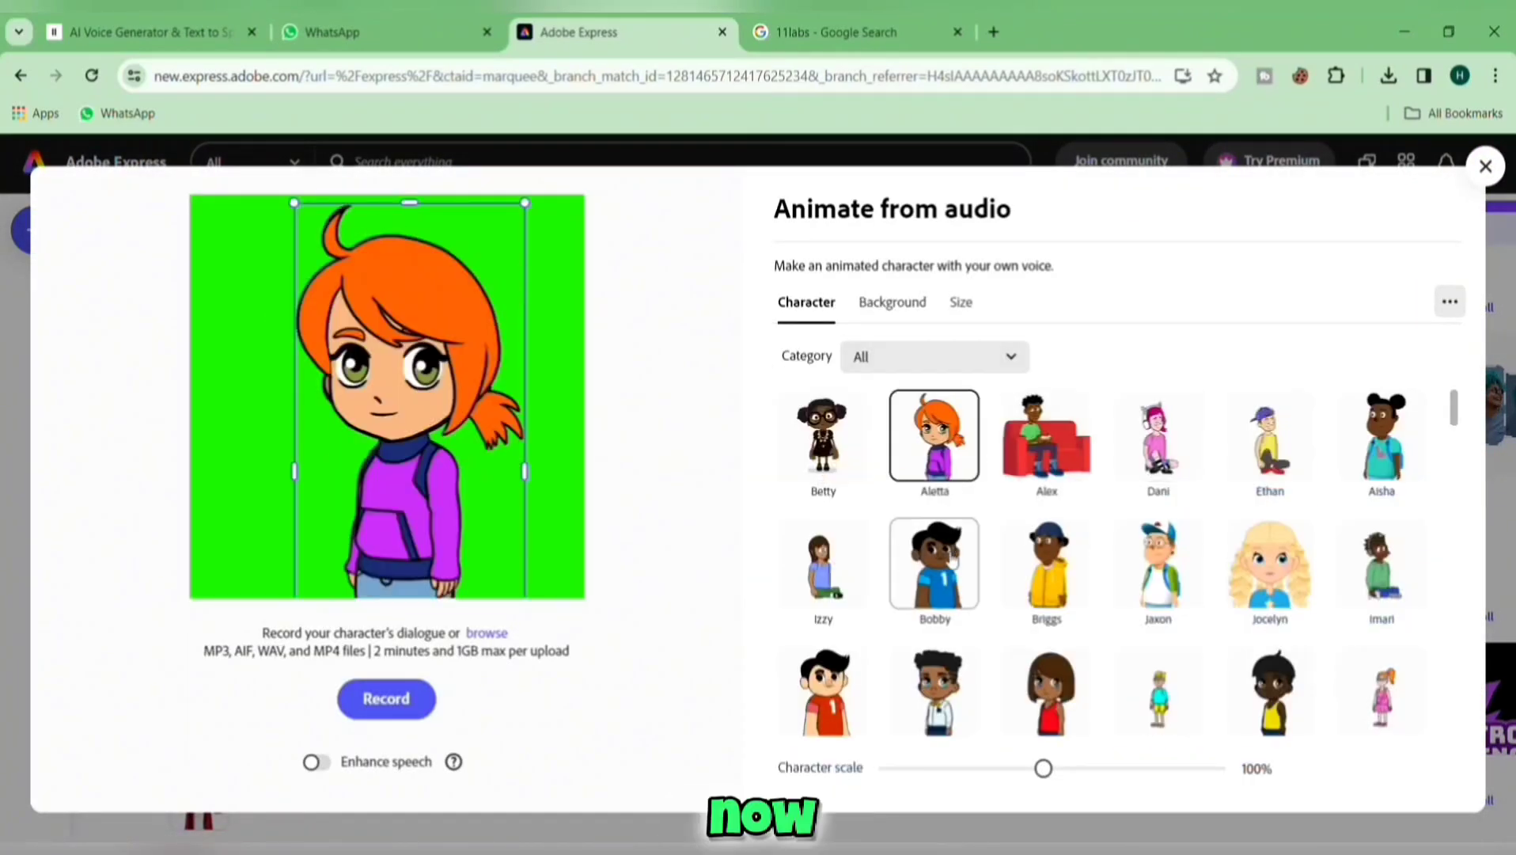
left_click(1063, 588)
left_click_drag(1455, 409, 1424, 386)
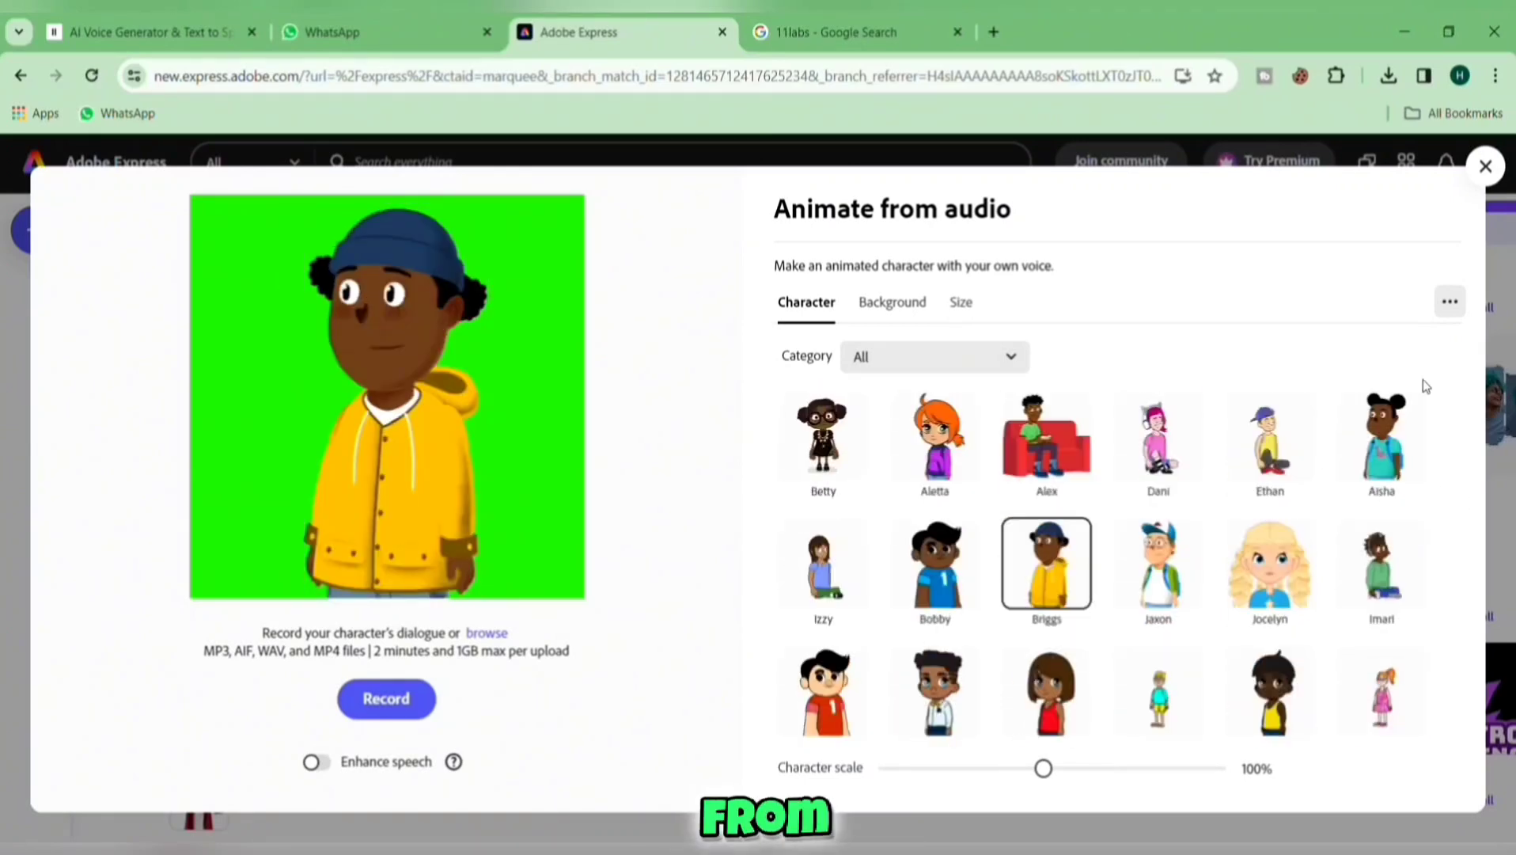
left_click(1271, 442)
left_click(1158, 568)
left_click(1383, 694)
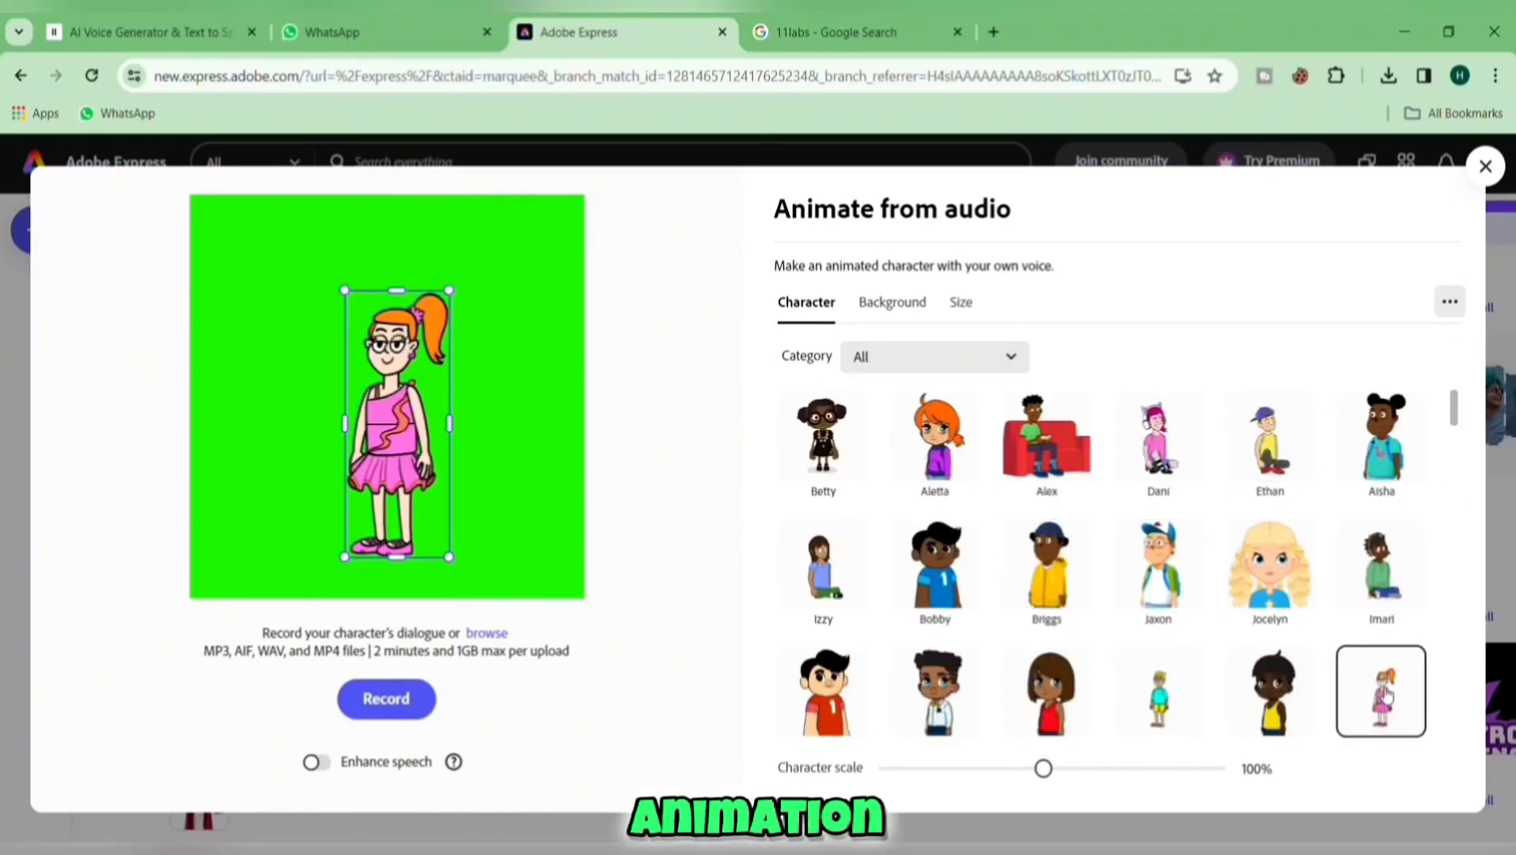
left_click(960, 441)
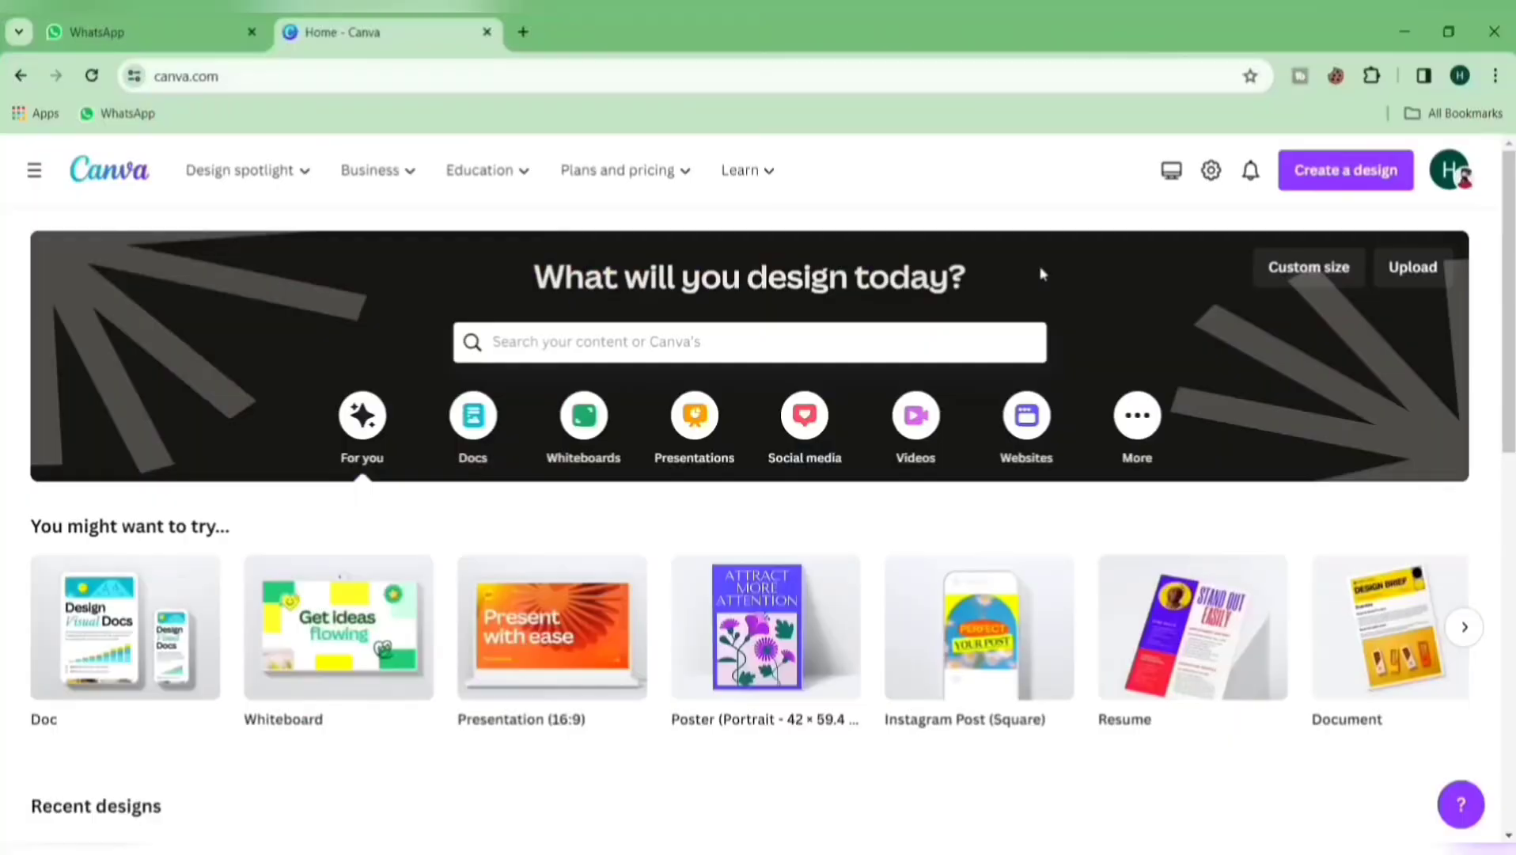
- Switch to Canva and create a blank Video design from the suggested design types
left_click(1466, 628)
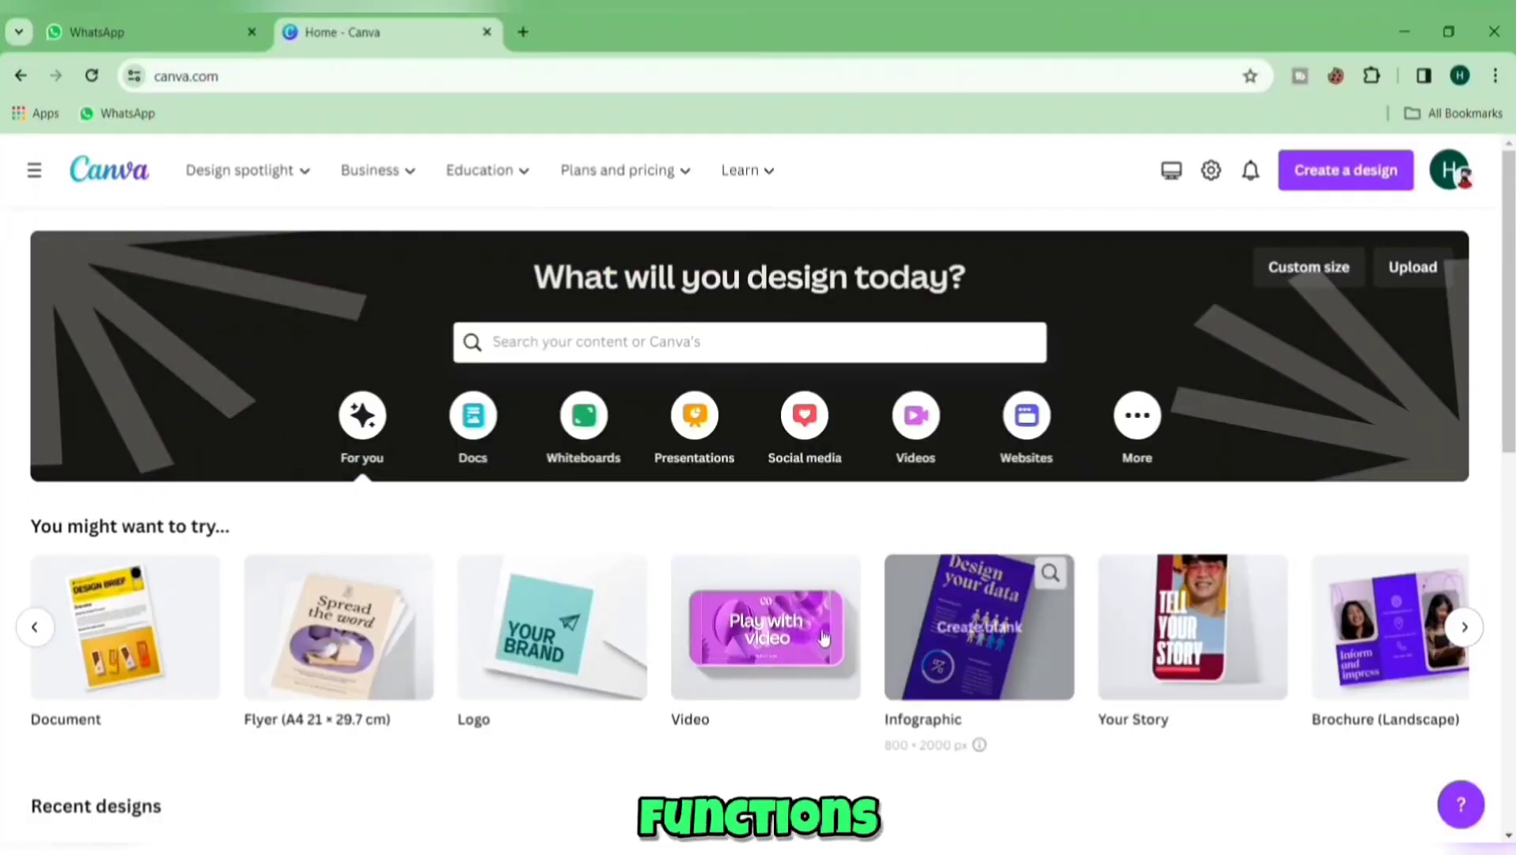
mouse_move(755, 725)
left_click(766, 627)
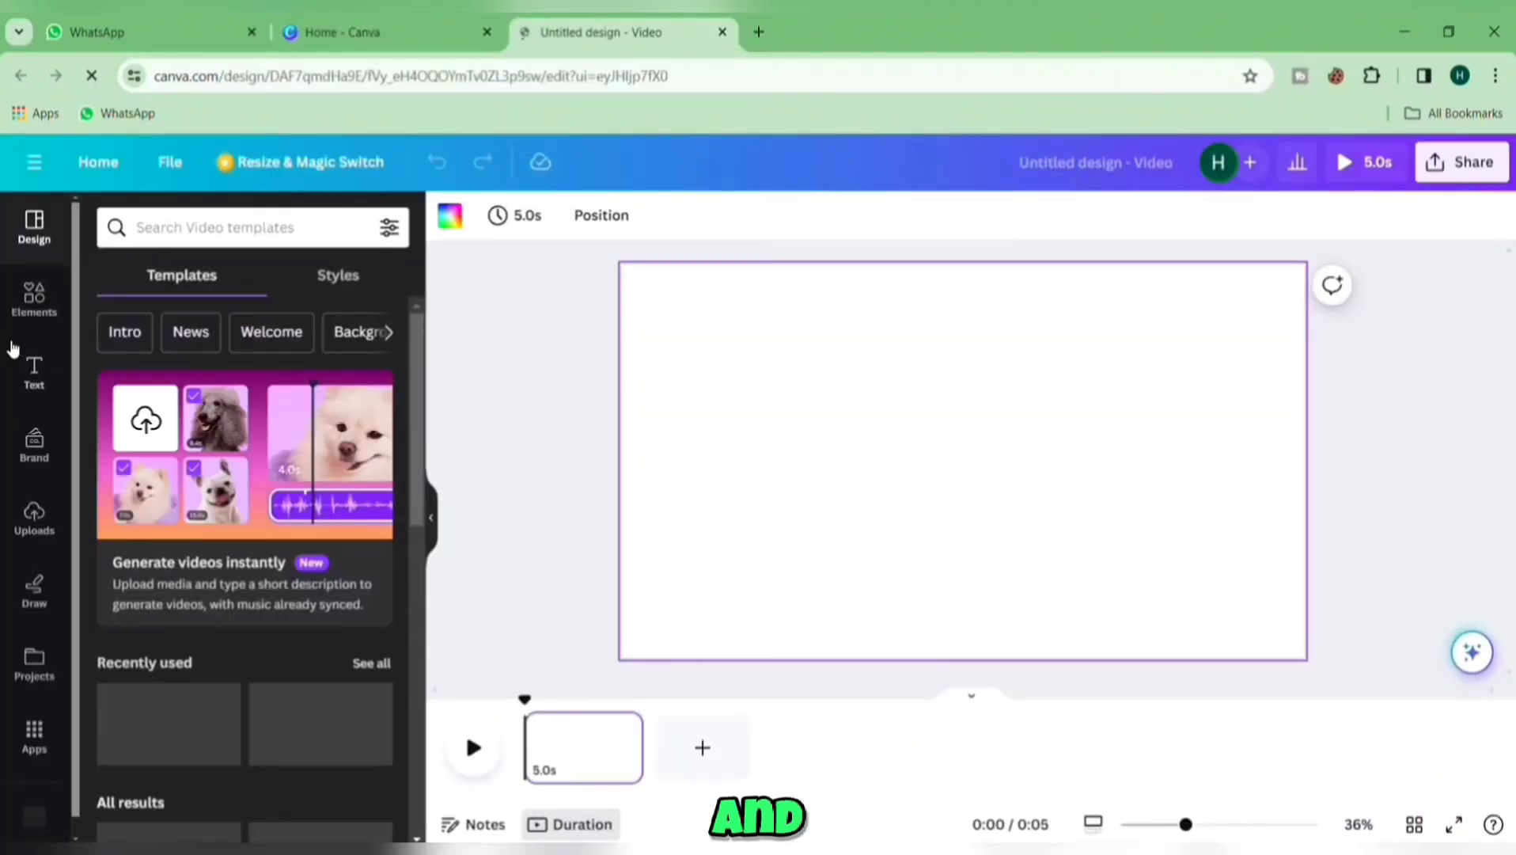
- Search the Canva elements for "carton classroom background"
left_click(36, 301)
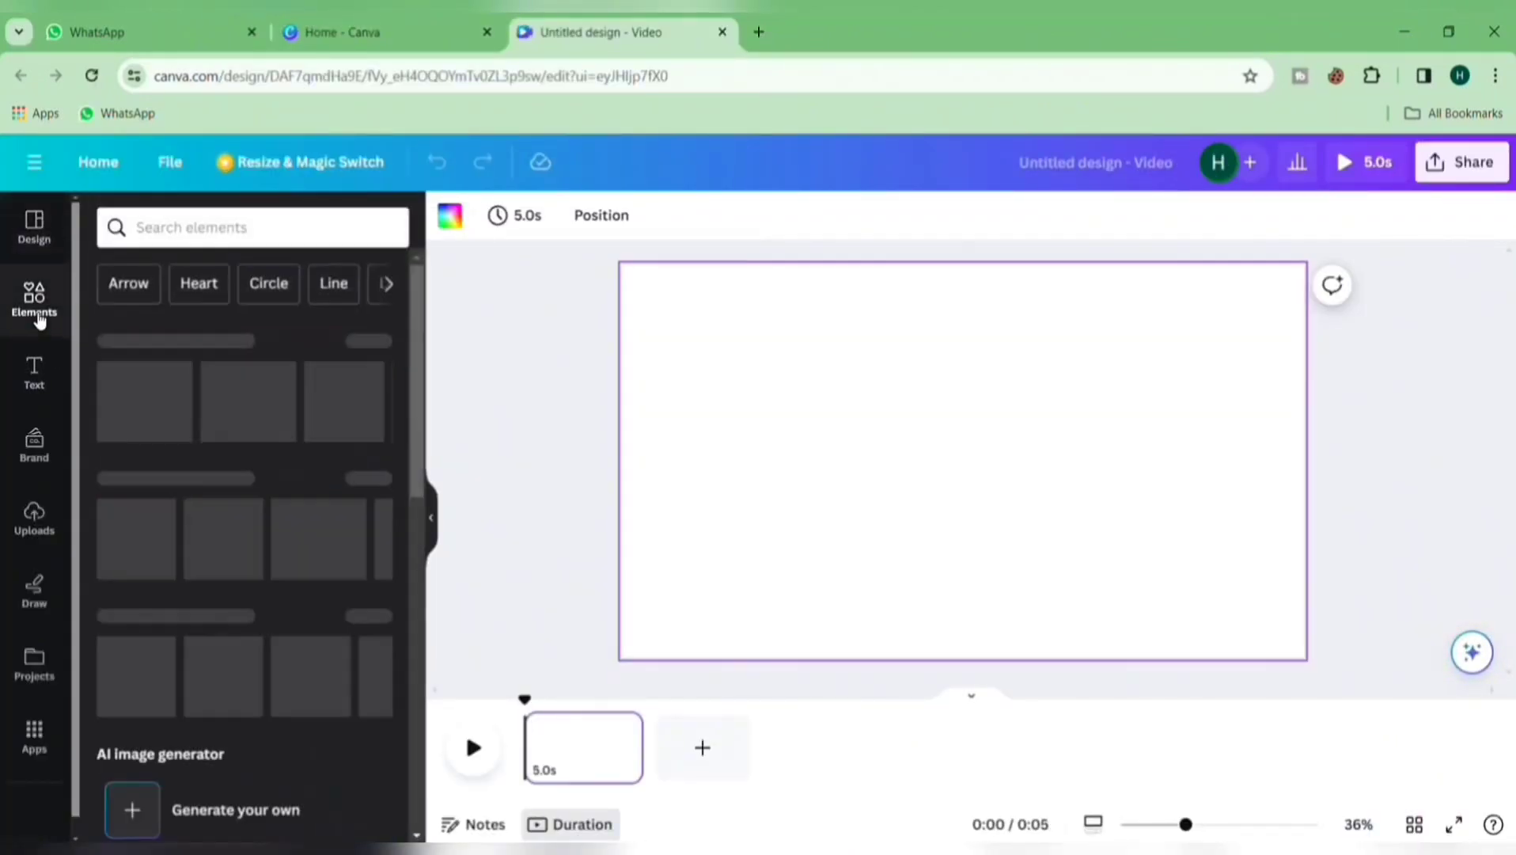
left_click(167, 230)
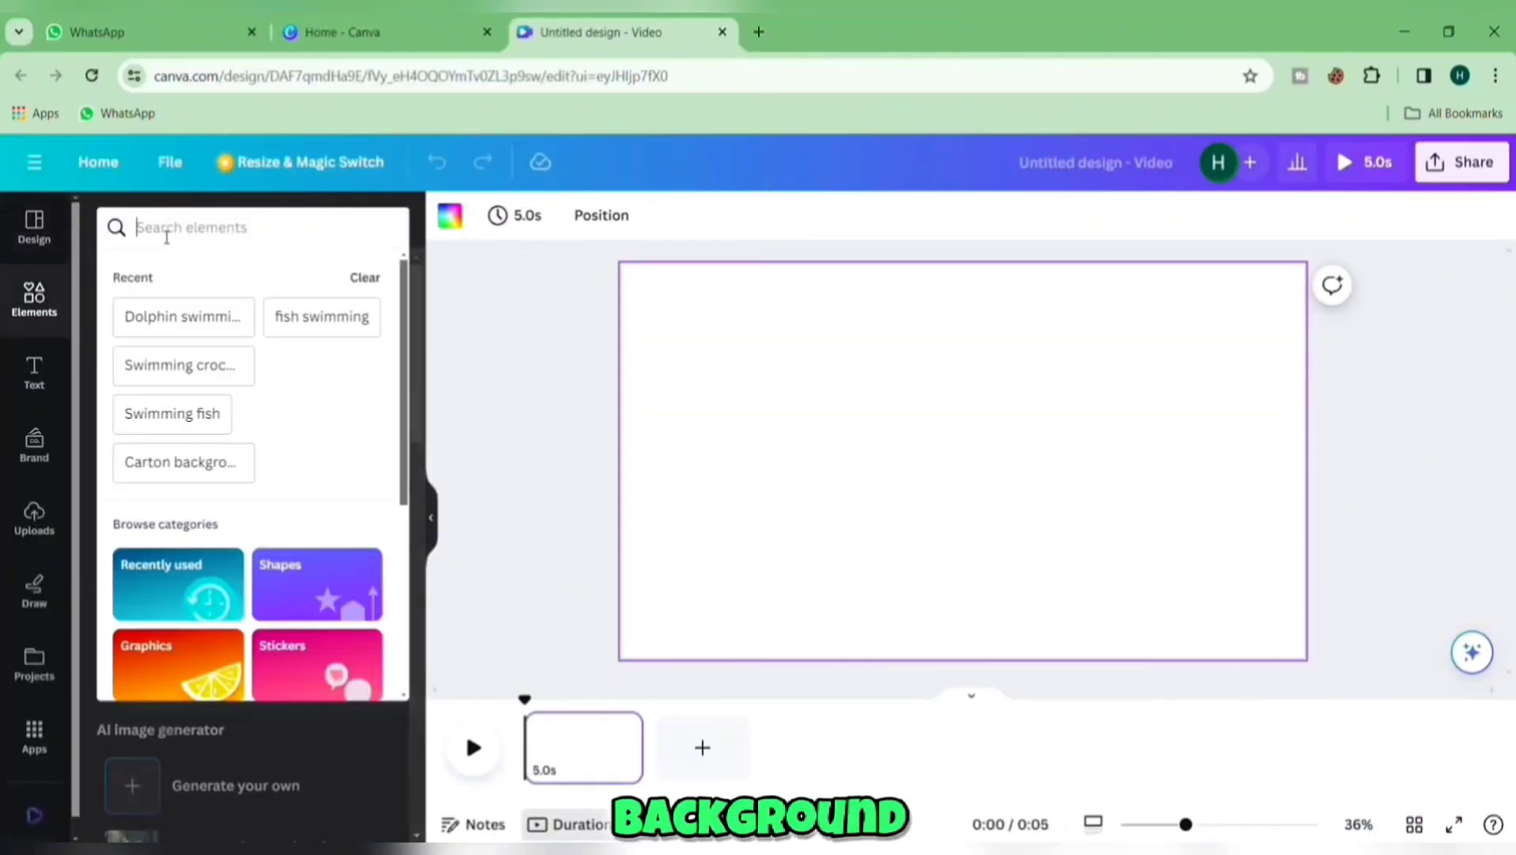
type("carton classroom background")
key("Return")
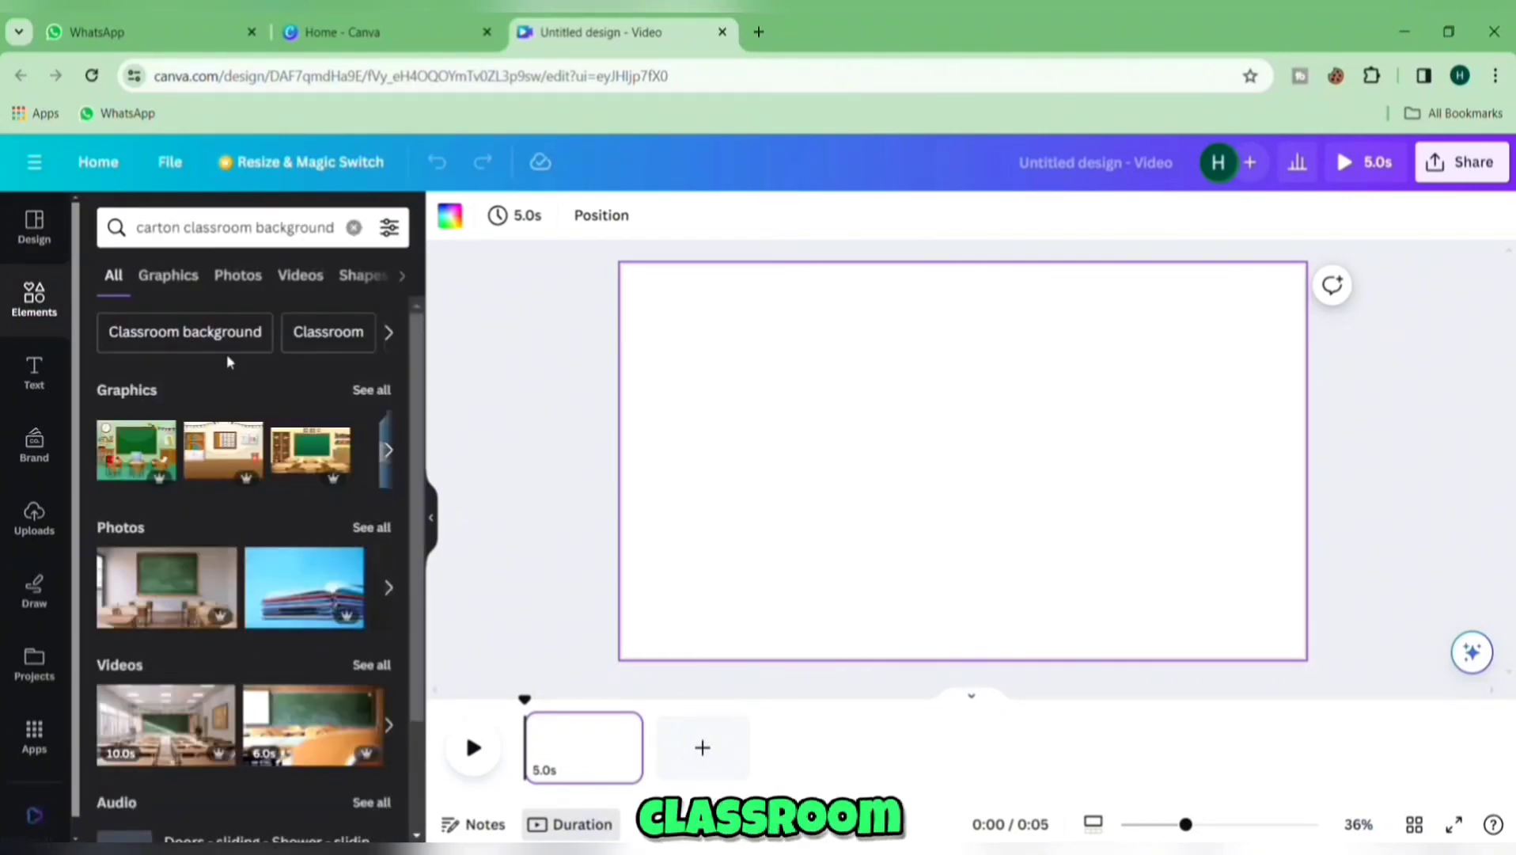
- Browse the classroom graphics and place the classroom with a green chalkboard, two windows and a wooden desk on the page
left_click(372, 389)
scroll(403, 491, "down", 4)
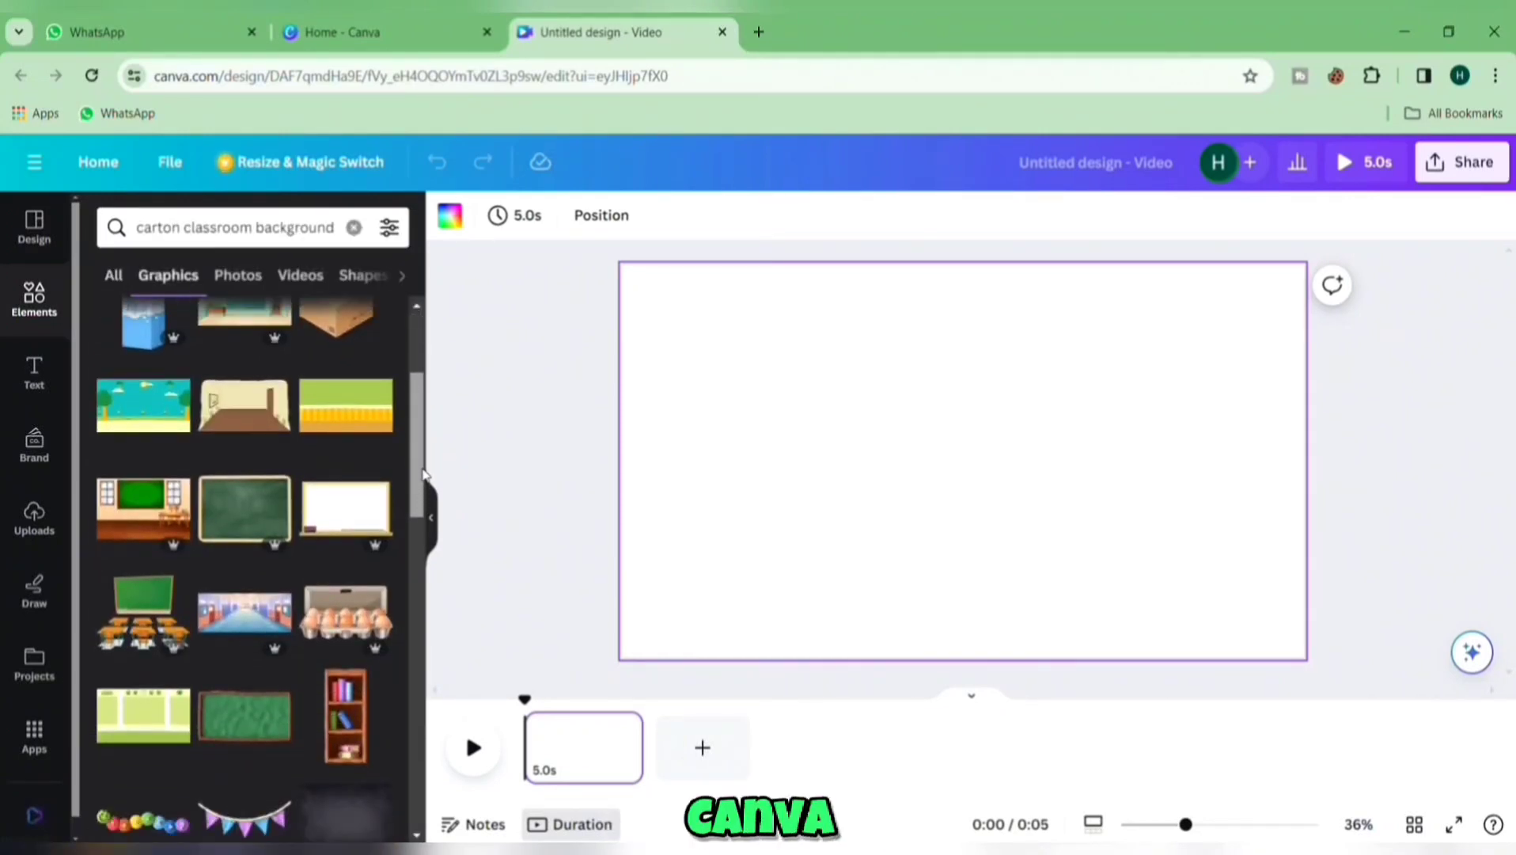
scroll(423, 514, "down", 2)
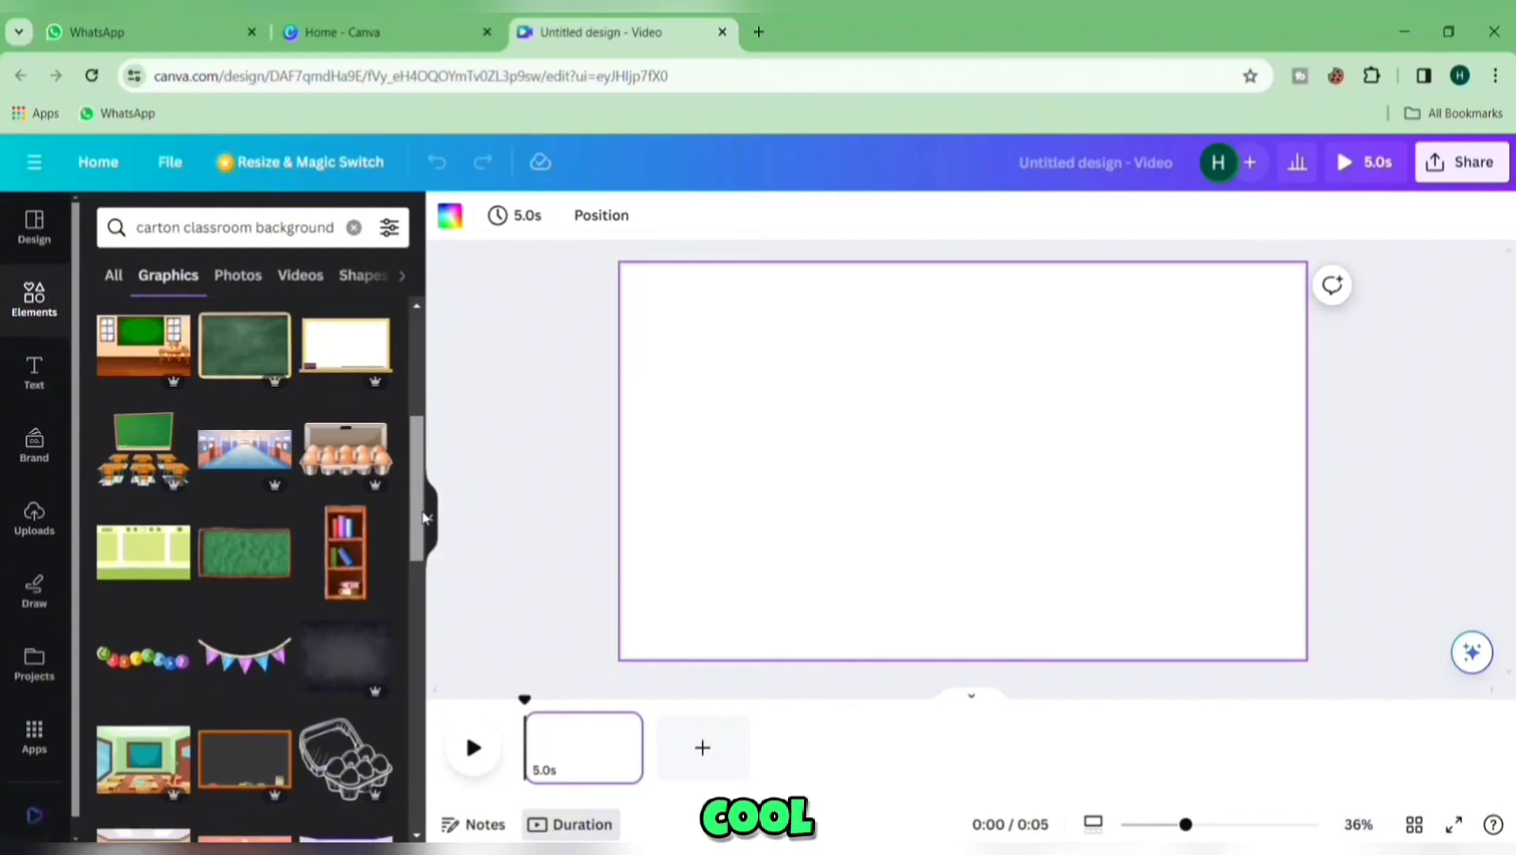
scroll(425, 552, "down", 1)
left_click_drag(424, 552, 424, 623)
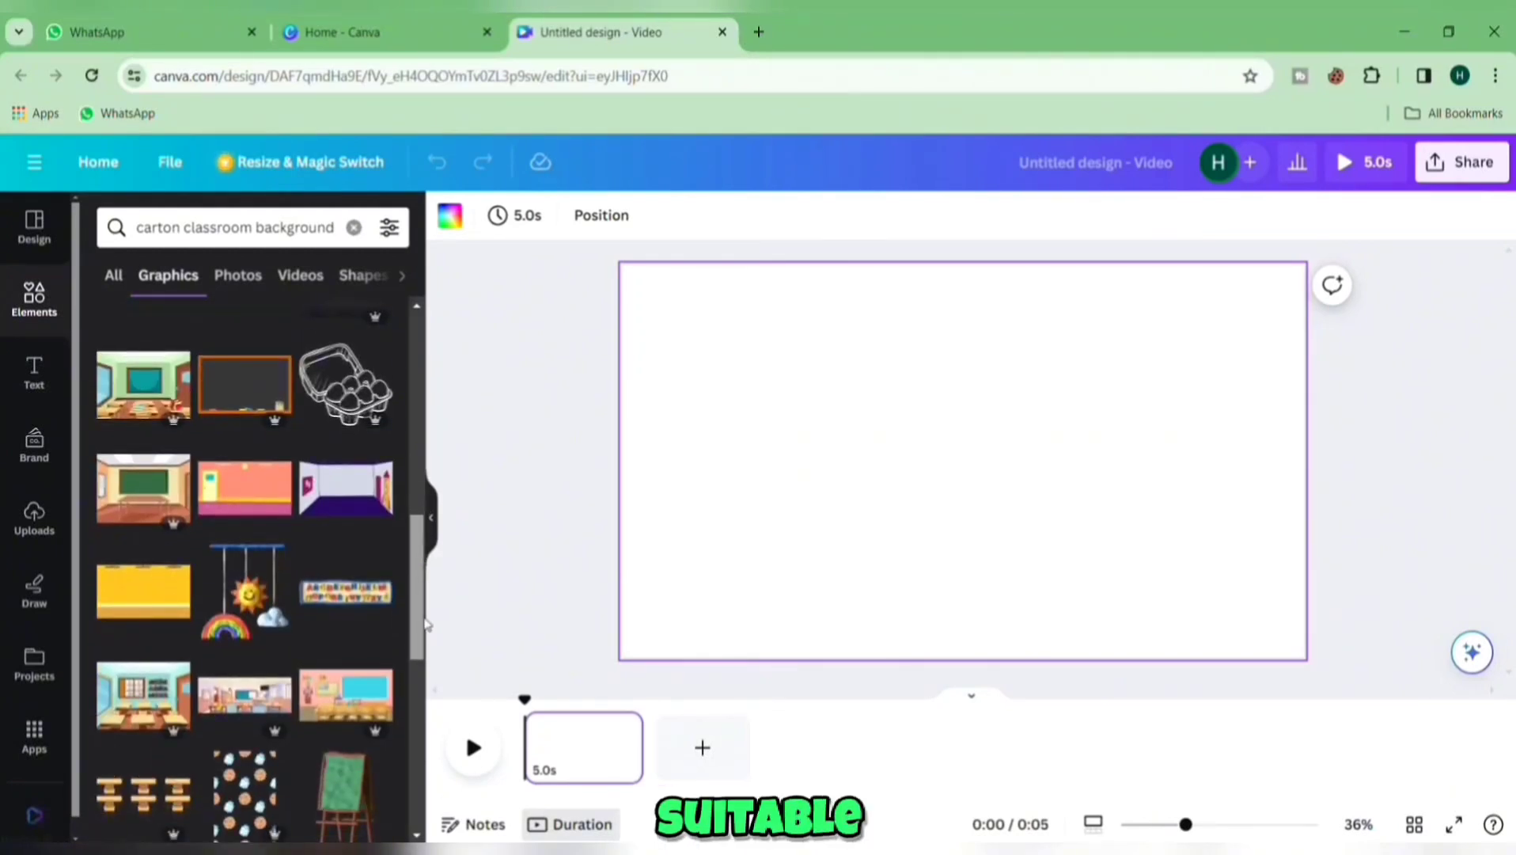
left_click(152, 502)
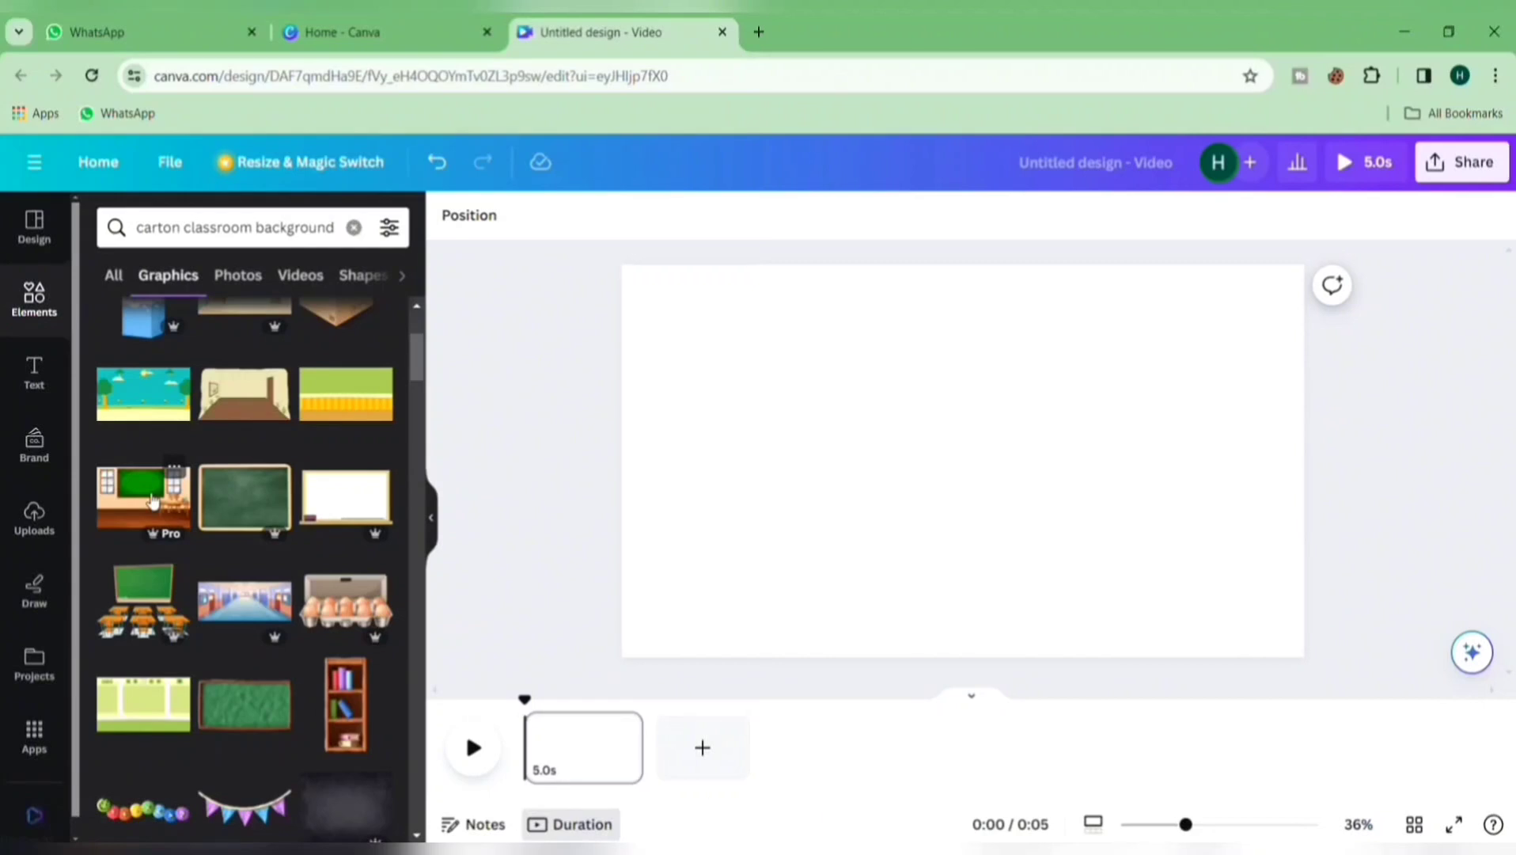
left_click_drag(153, 502, 678, 313)
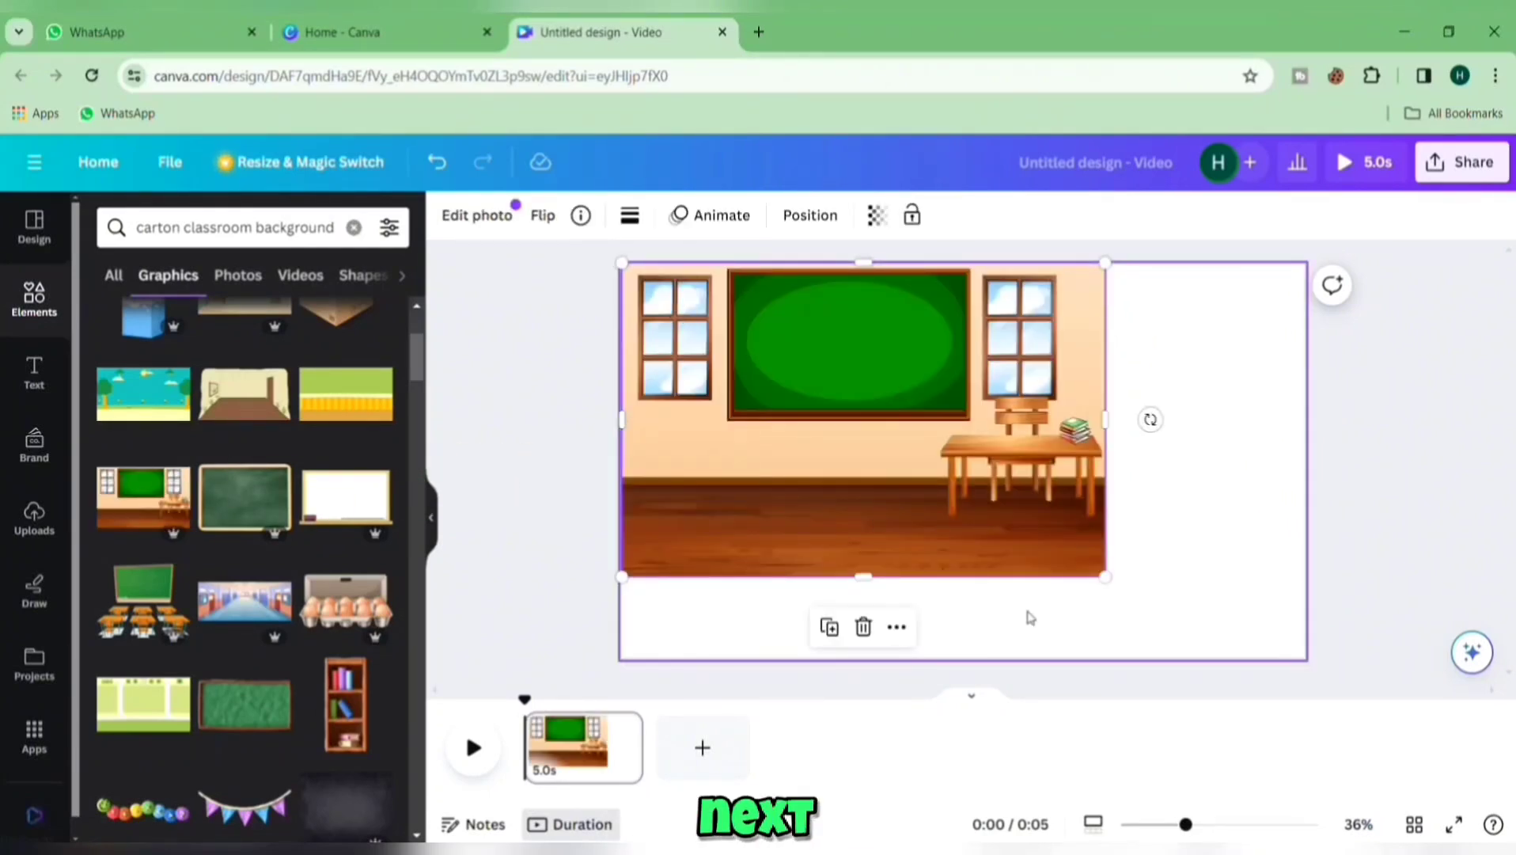
- Enlarge the classroom image to fill the whole page and extend this scene's duration to 9.1 seconds
left_click_drag(1112, 587, 1323, 685)
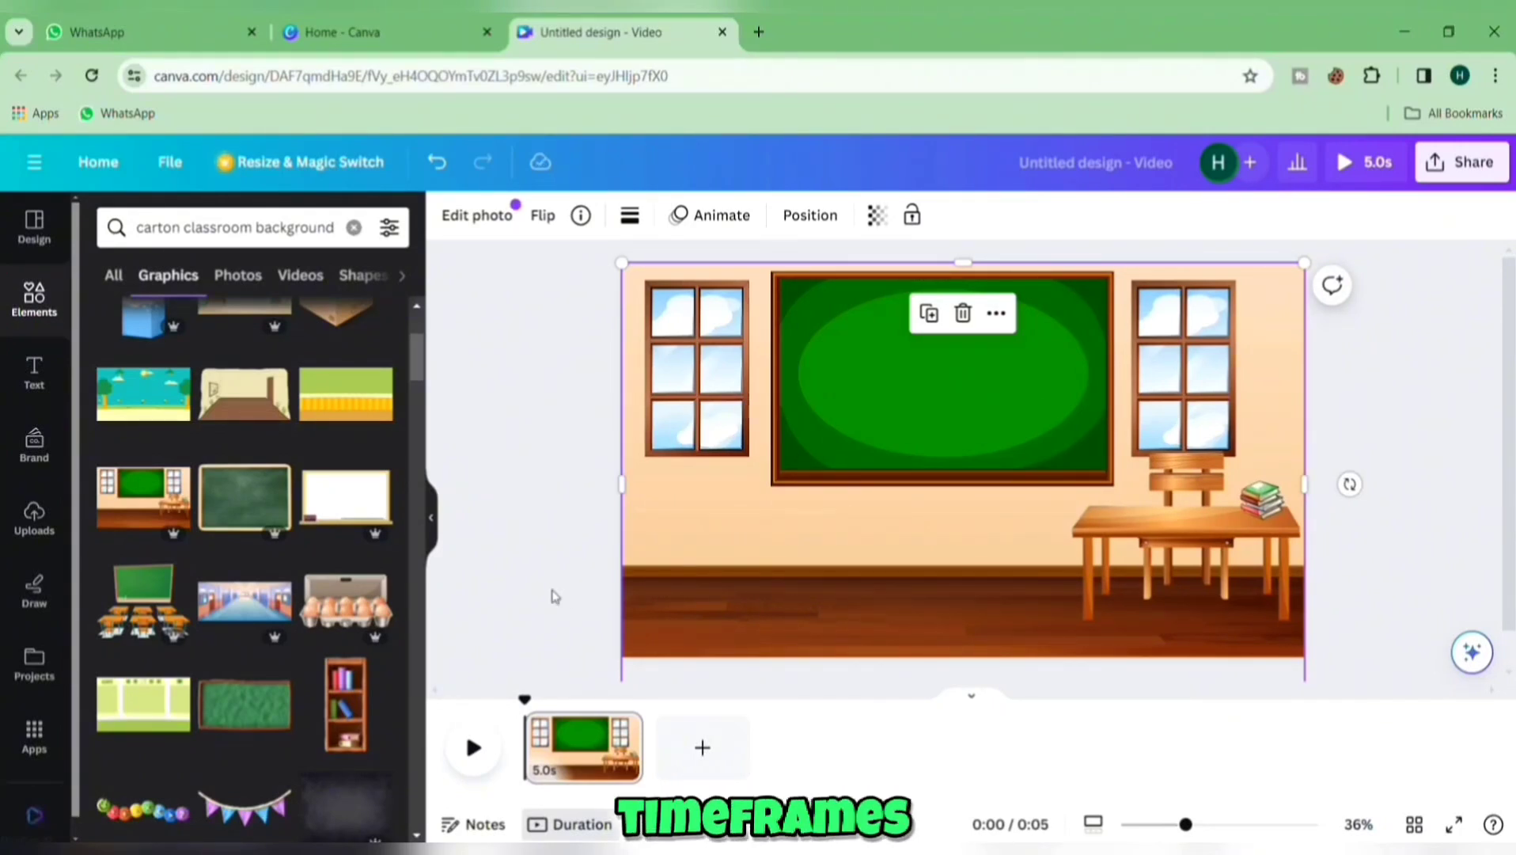
left_click(554, 595)
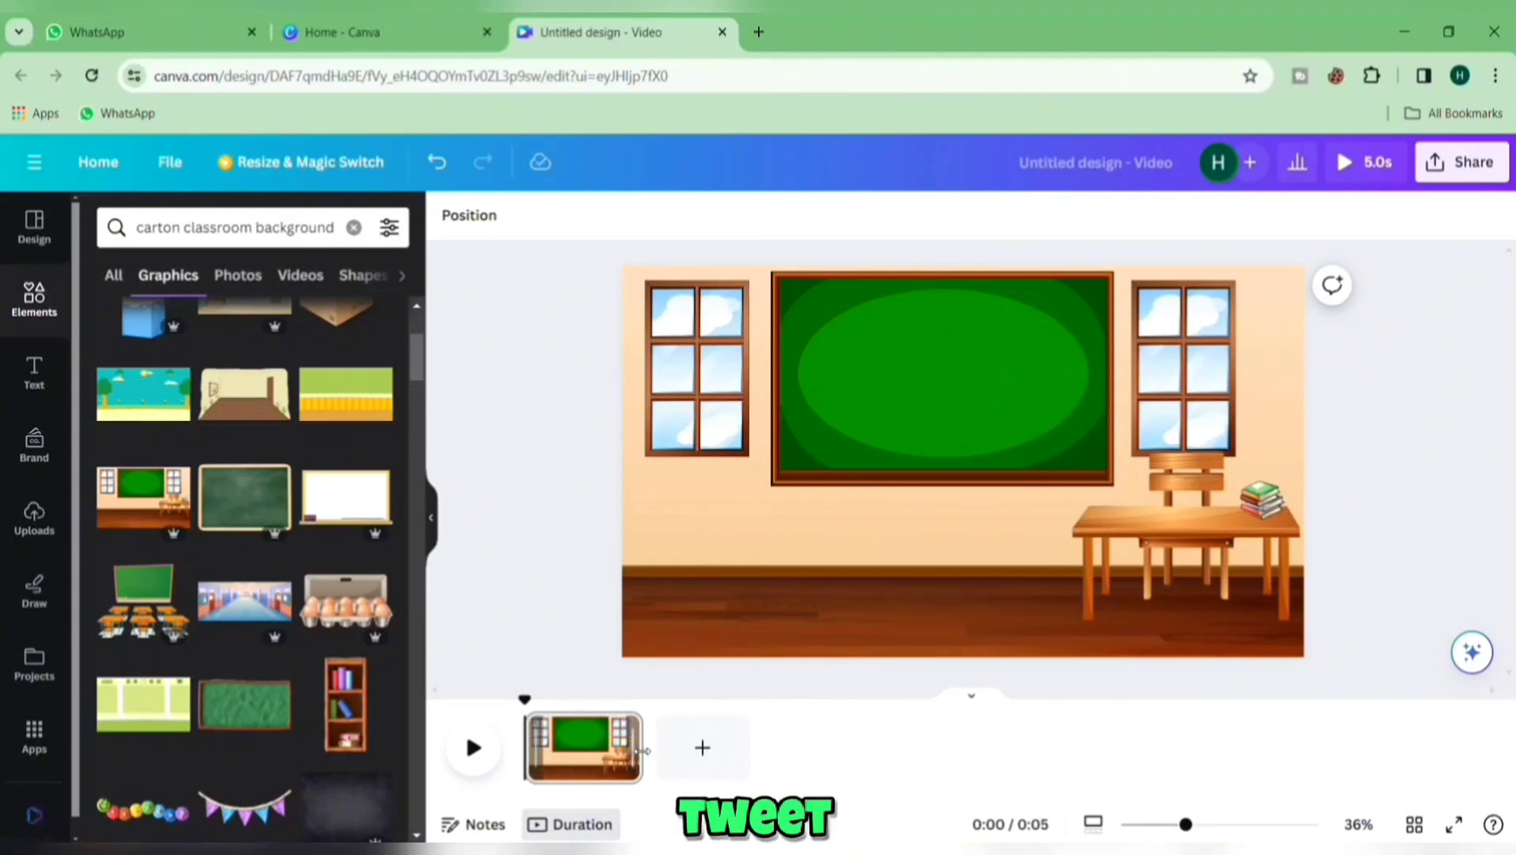
left_click_drag(643, 750, 749, 765)
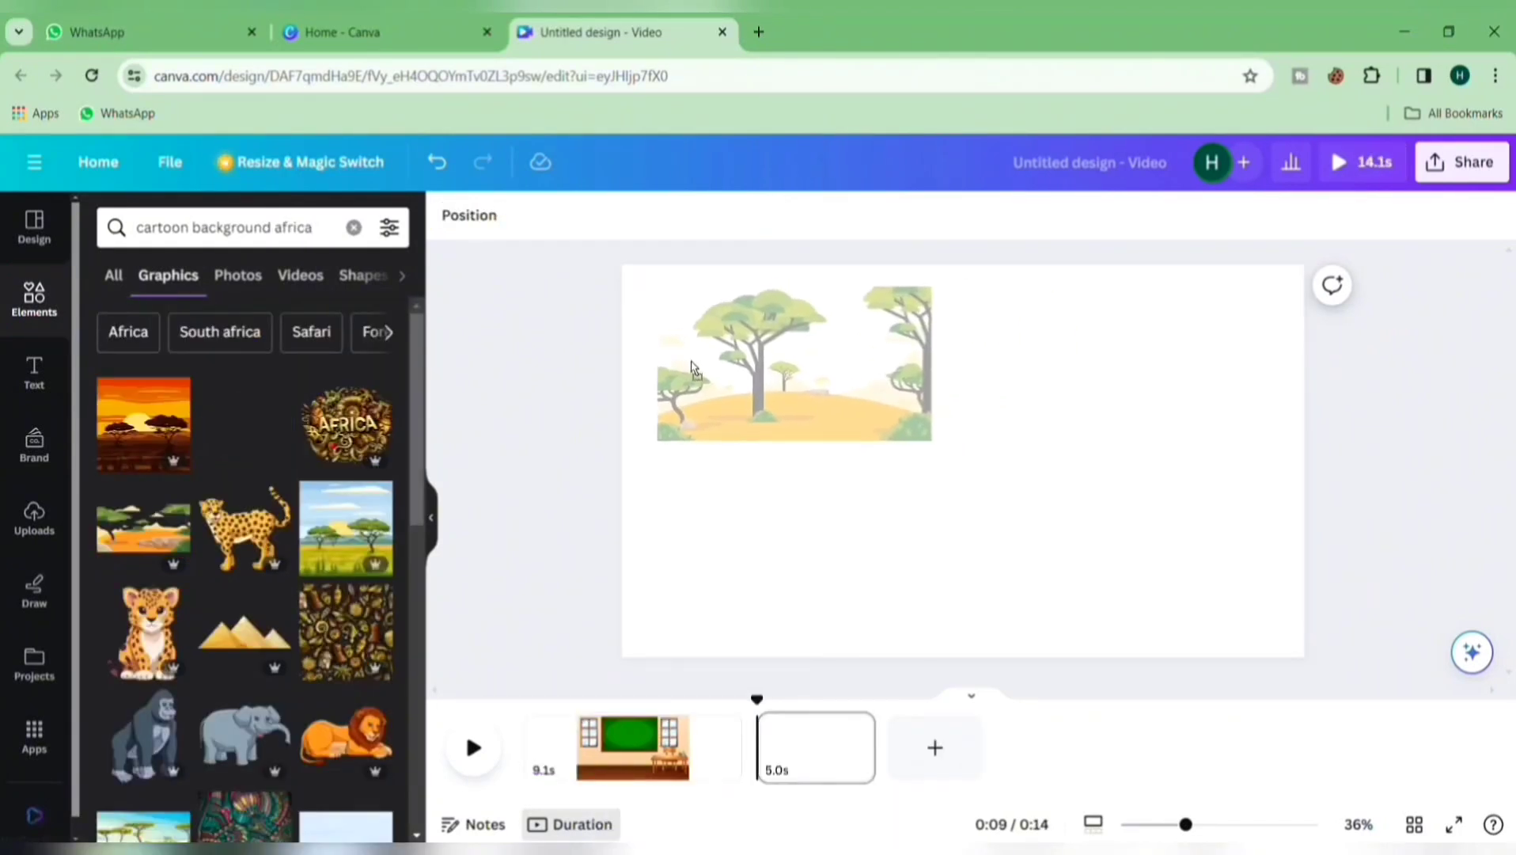
- Place the African savanna background with green trees on the second page and enlarge it to fill the page
left_click_drag(795, 362, 755, 342)
left_click_drag(893, 416, 1295, 711)
left_click(1413, 577)
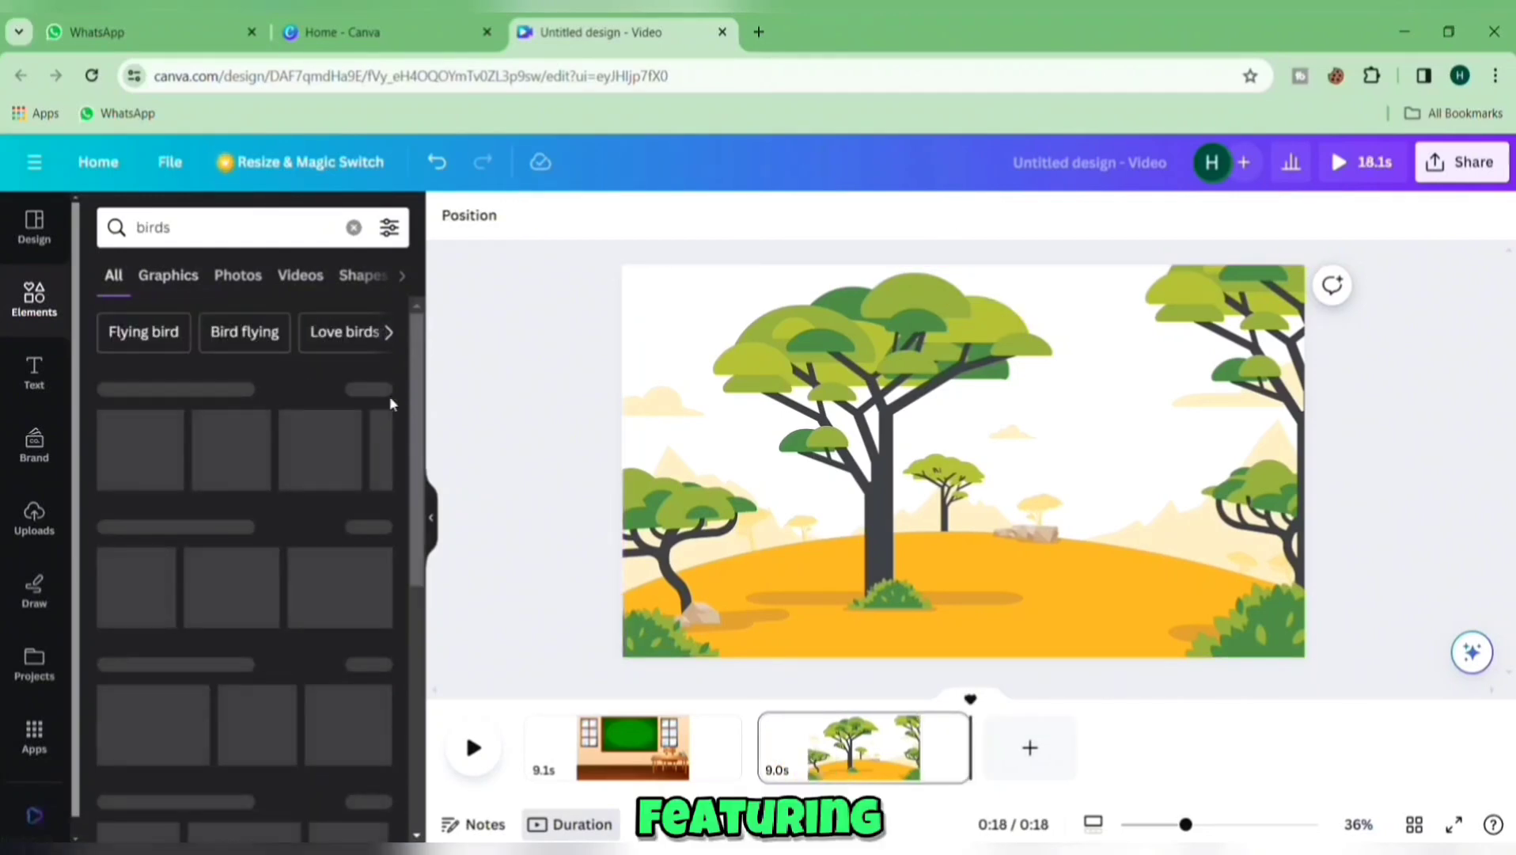
- Browse the bird graphics and add the flock of small black flying birds to the savanna scene
left_click(402, 395)
left_click_drag(418, 420, 430, 838)
scroll(406, 710, "down", 10)
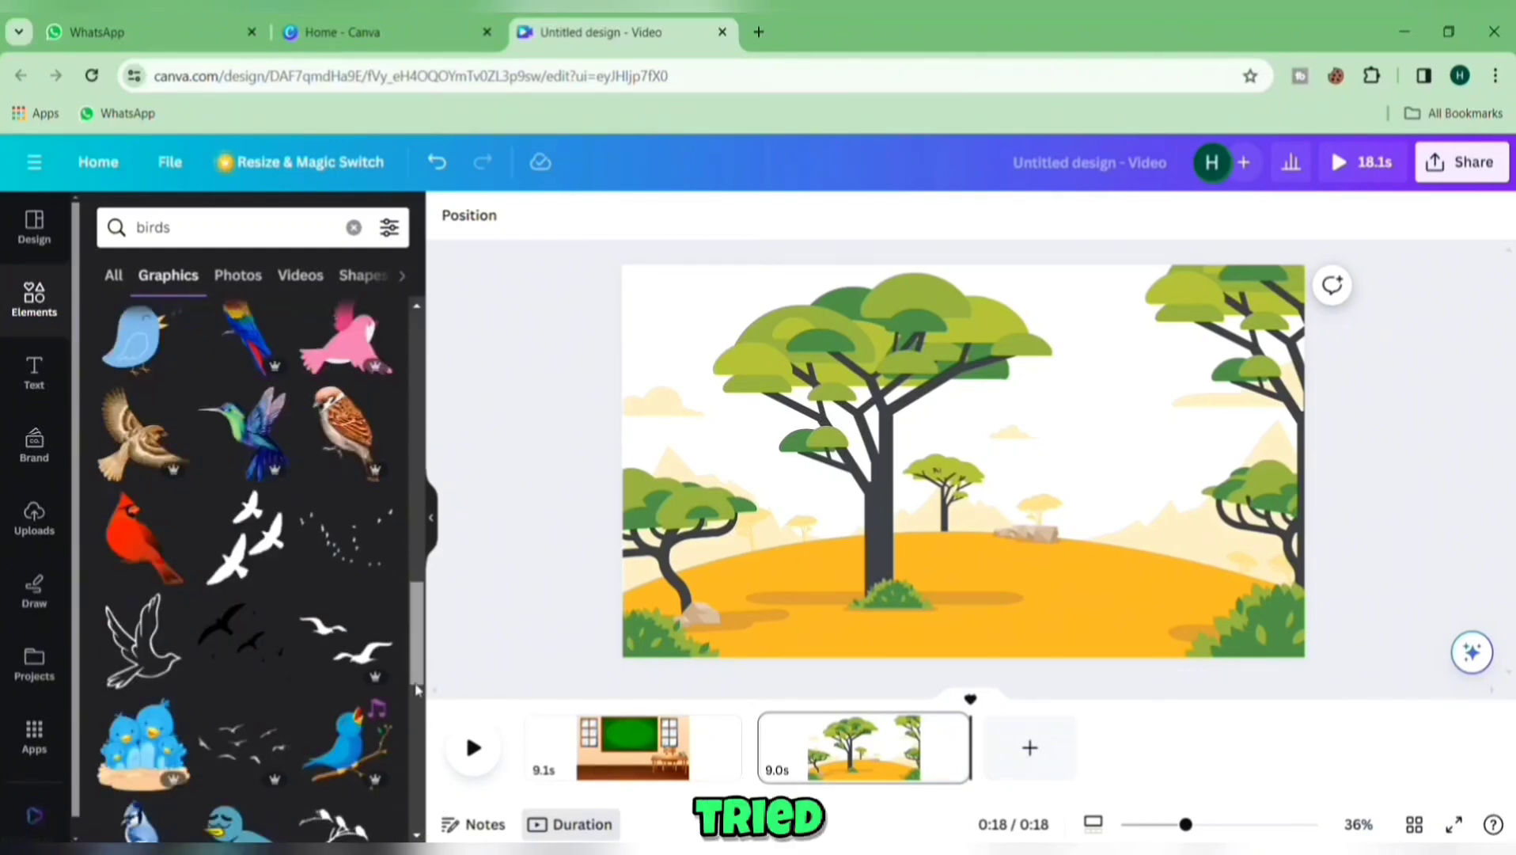
left_click_drag(420, 808, 418, 842)
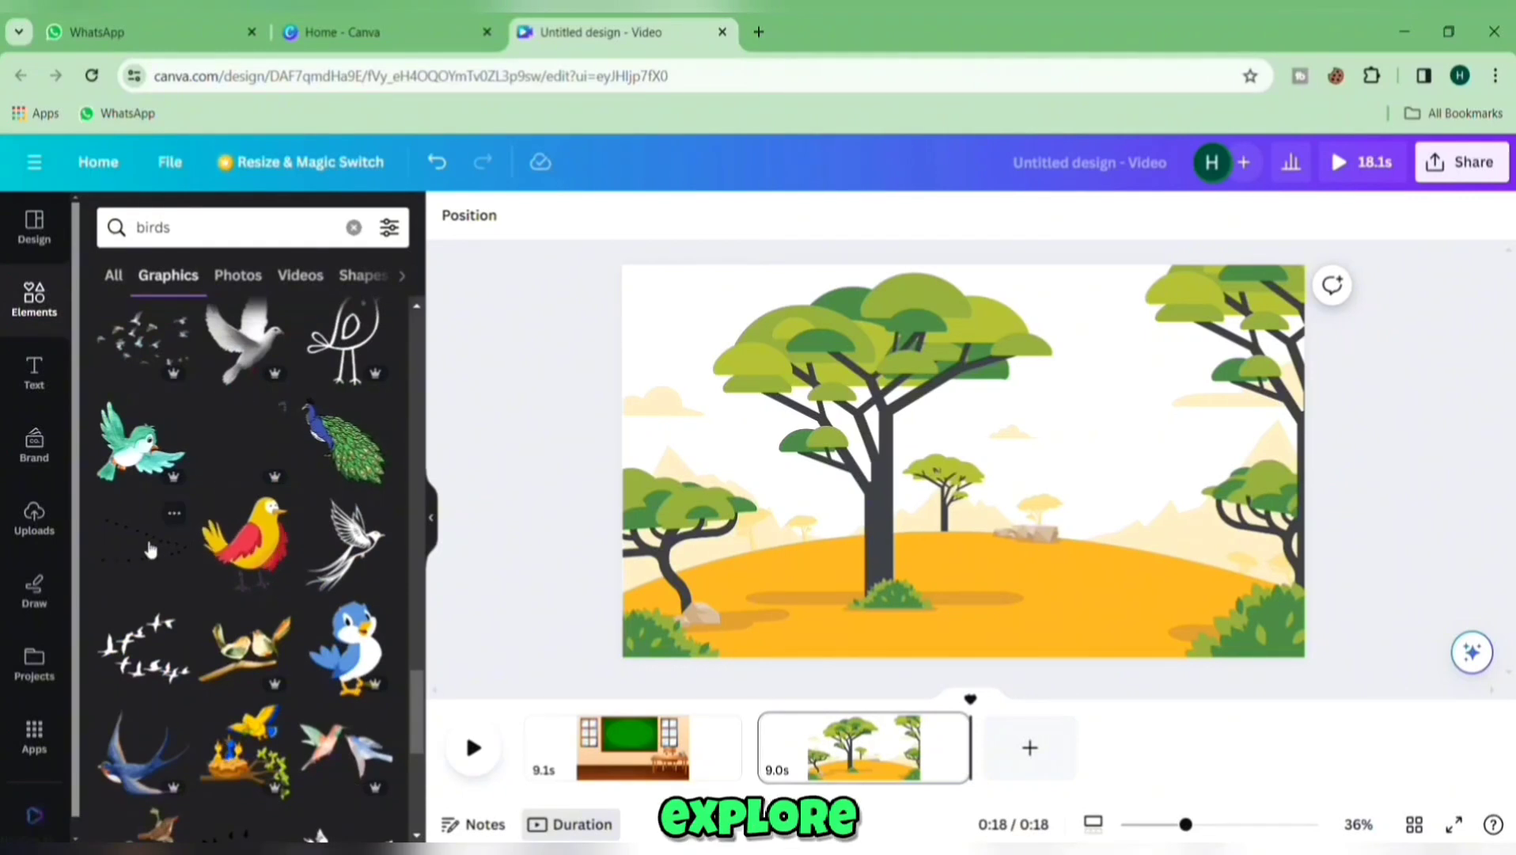
left_click_drag(758, 509, 1157, 352)
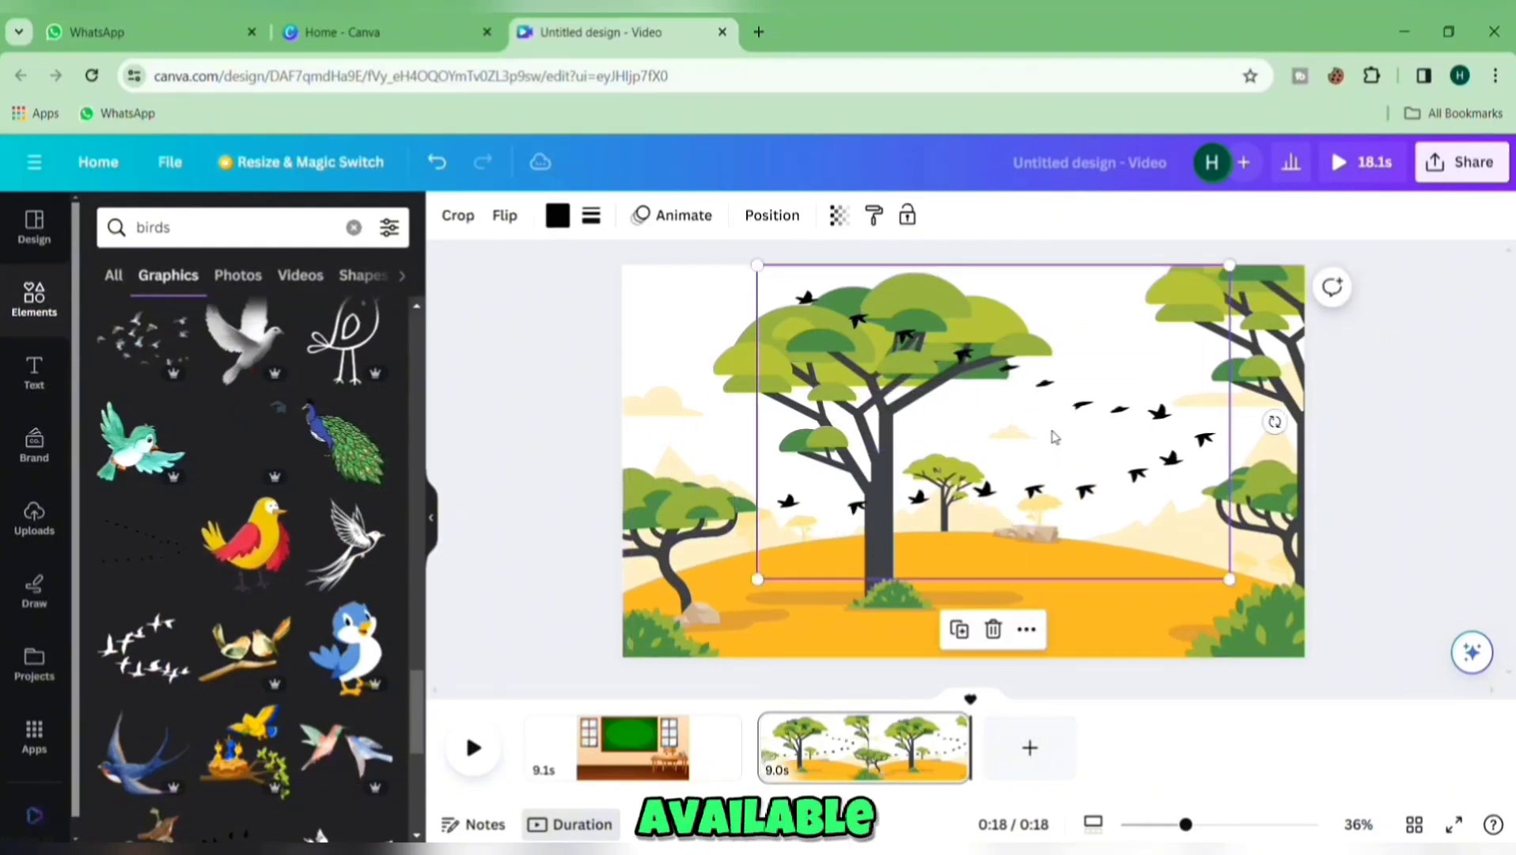
- Shrink the bird flock and position it in the sky beside the large tree's crown
left_click_drag(1232, 580, 1009, 433)
left_click_drag(878, 361, 1053, 361)
left_click_drag(1184, 438, 1117, 390)
left_click_drag(1023, 367, 1045, 386)
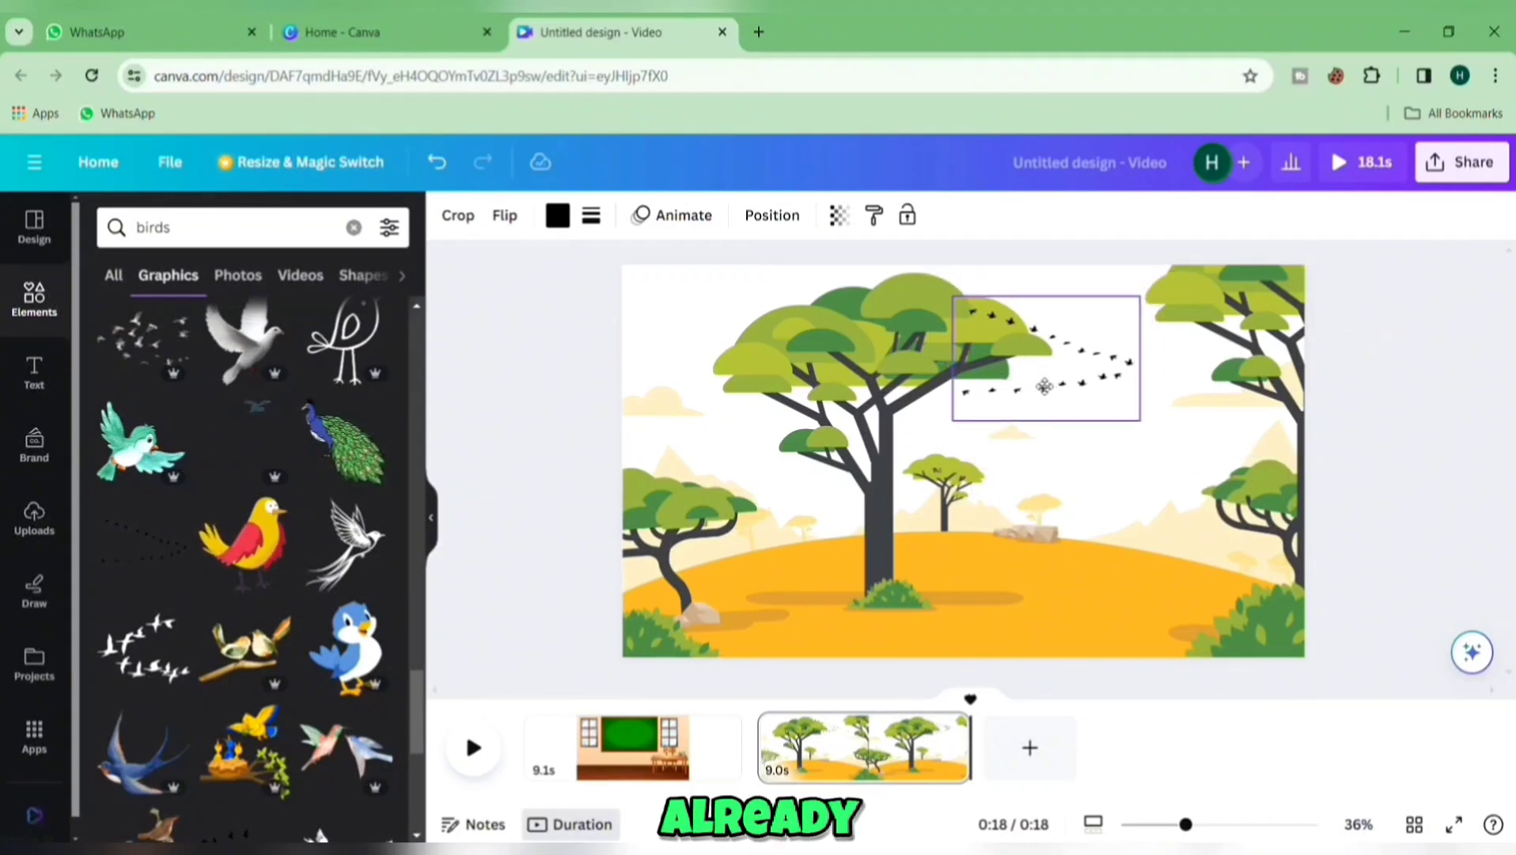
- Create a custom animation that moves the bird flock across the sky to the scene's right edge
left_click(684, 226)
left_click(288, 313)
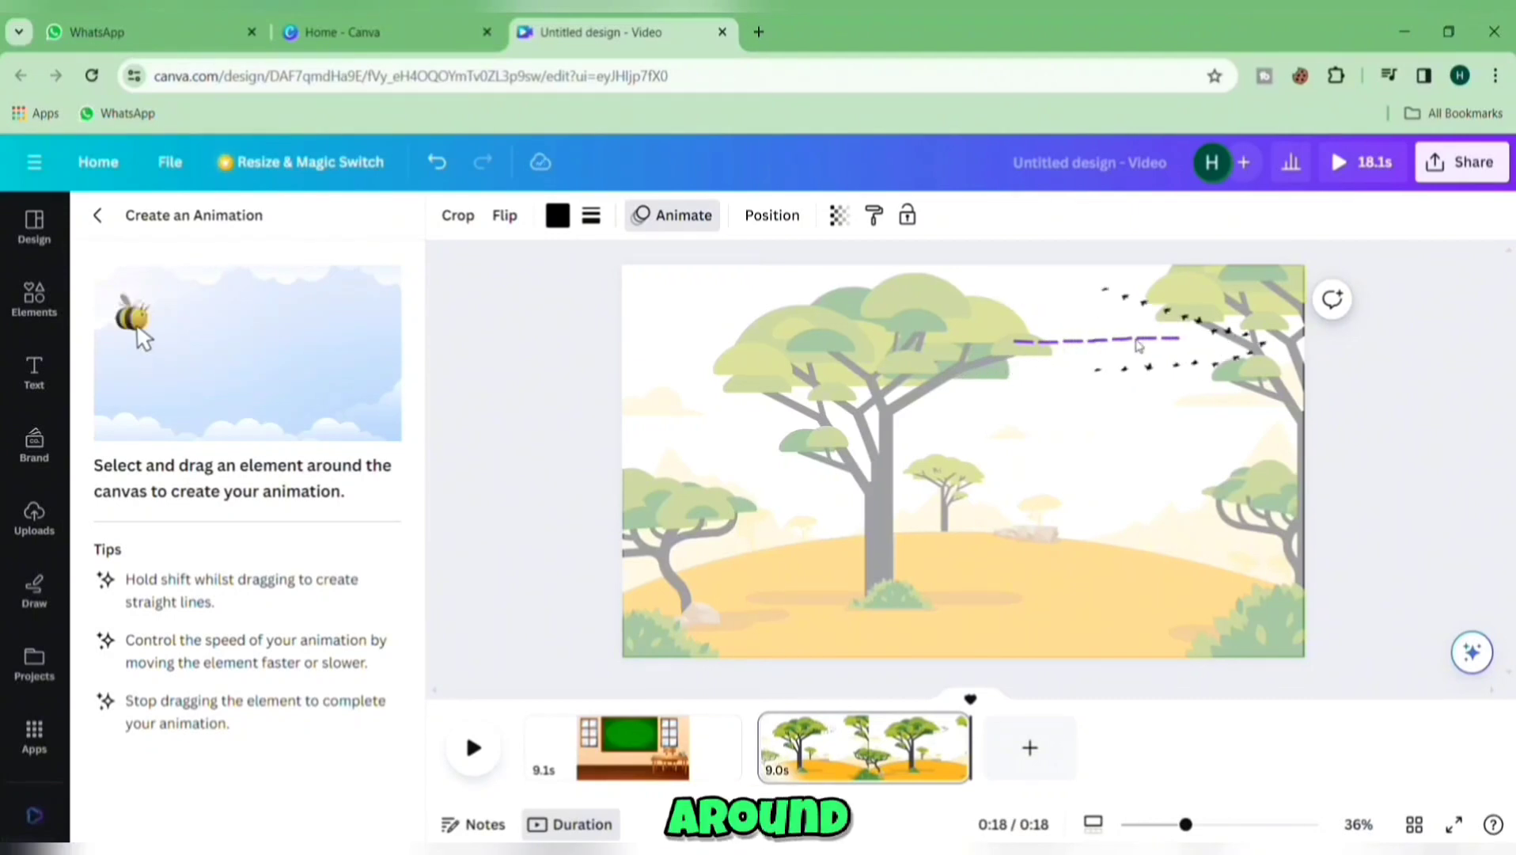
left_click_drag(1282, 345, 1284, 348)
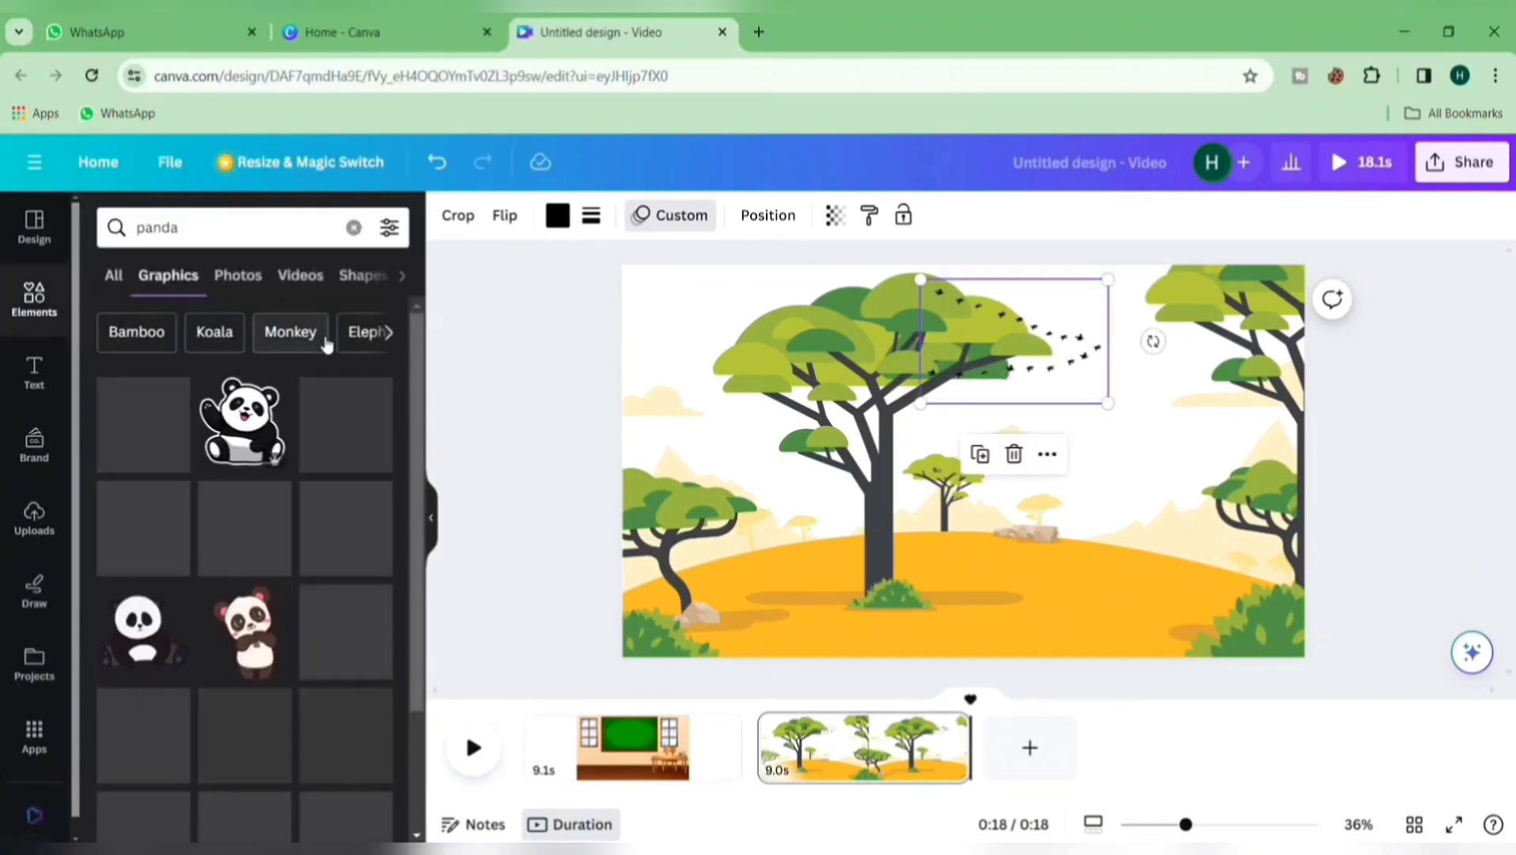
- Add the black-and-white walking panda graphic to the savanna scene, slightly reduced and standing just left of the large tree
left_click_drag(418, 507, 430, 806)
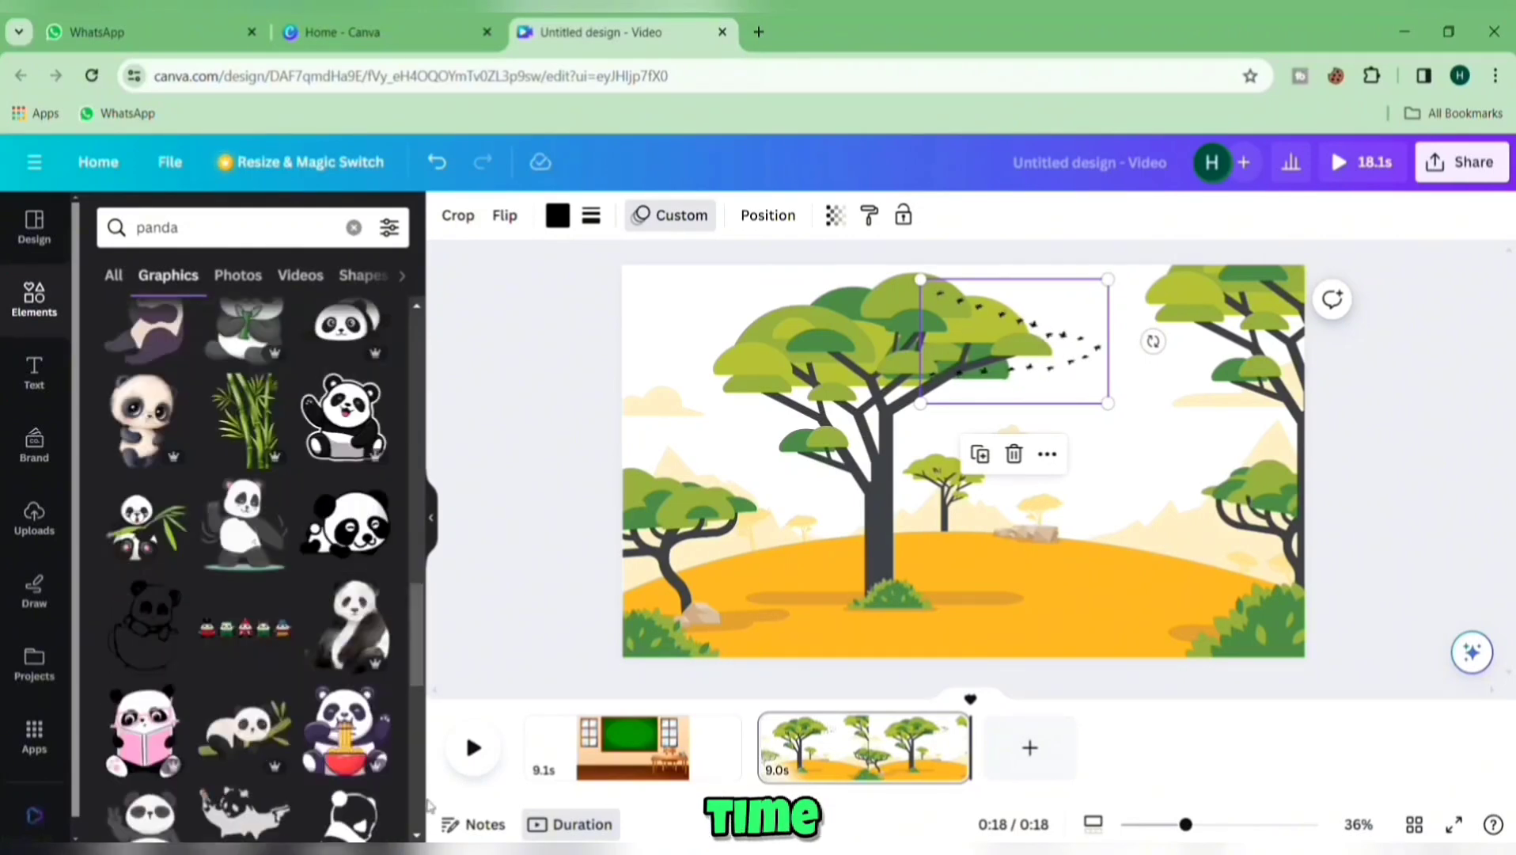
scroll(136, 795, "up", 8)
scroll(137, 795, "down", 5)
scroll(136, 796, "down", 3)
left_click_drag(143, 605, 776, 558)
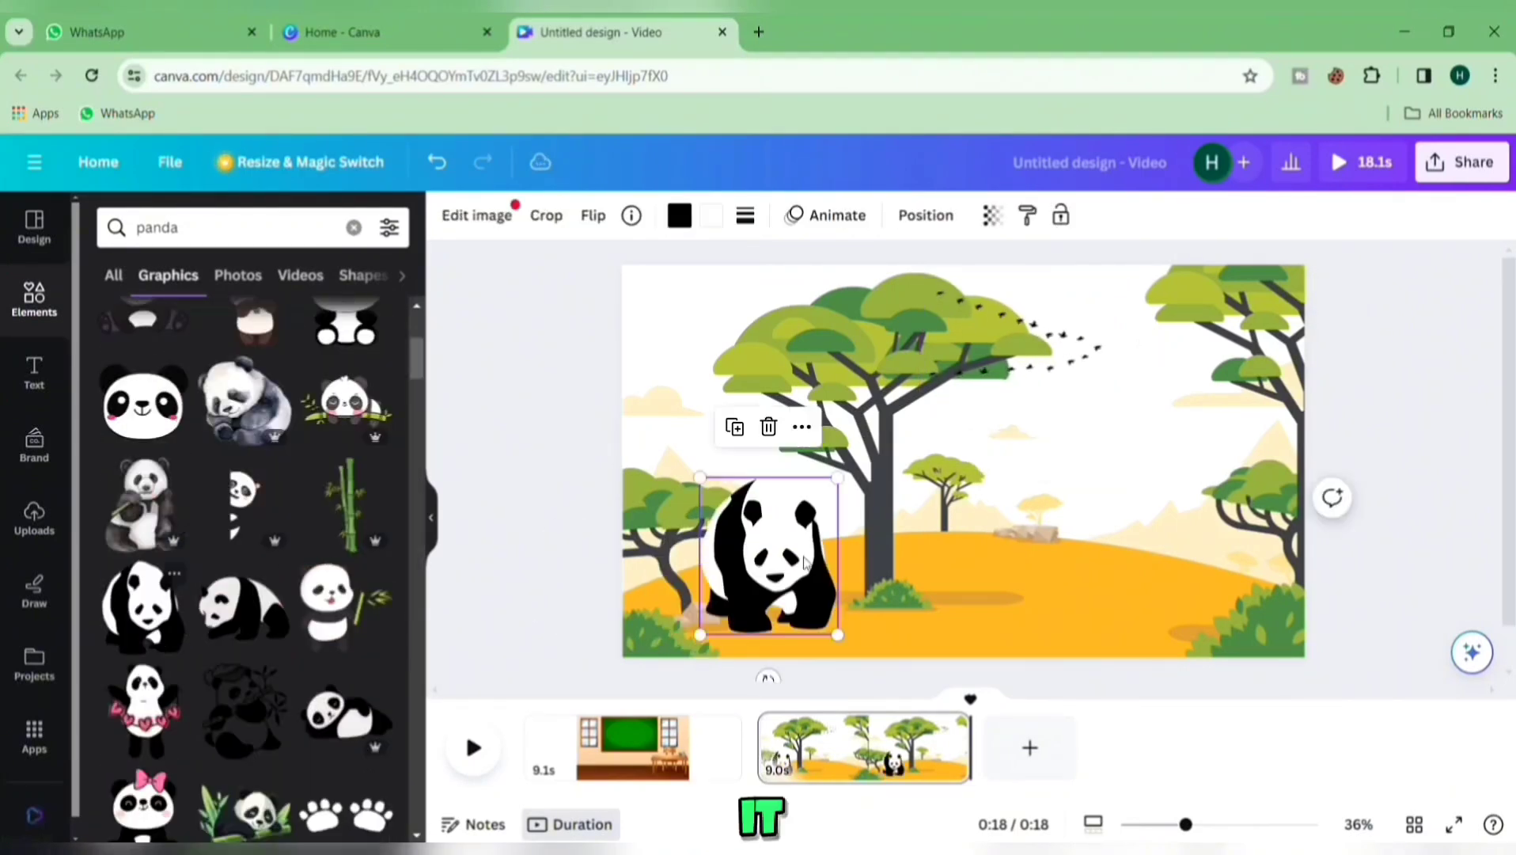
left_click_drag(846, 638, 827, 617)
left_click_drag(751, 578, 770, 599)
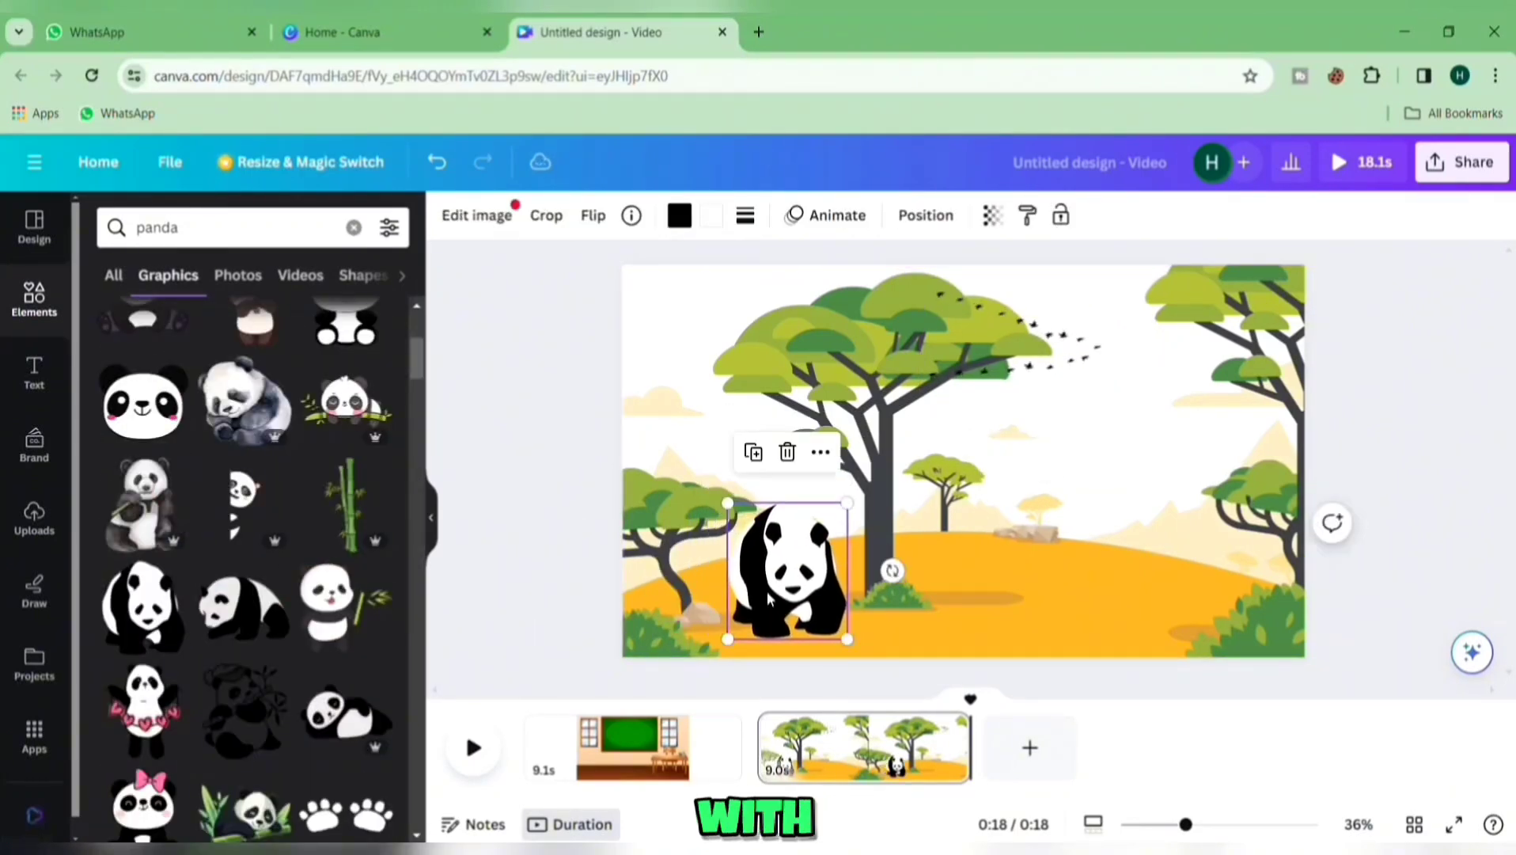
- Create a custom animation that makes the panda walk to the right along the ground
left_click(826, 214)
left_click(197, 297)
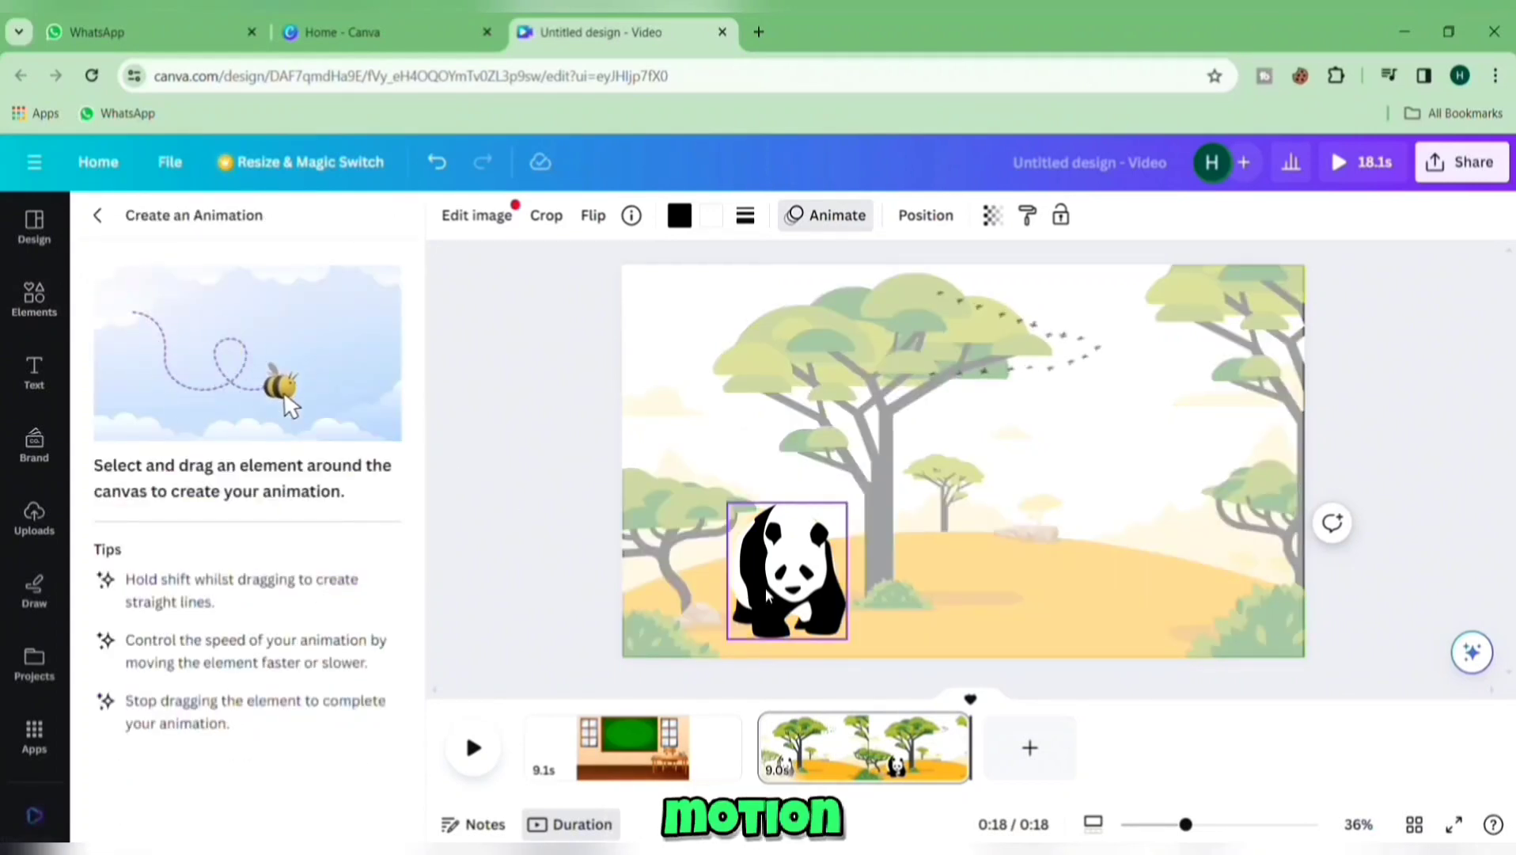
left_click_drag(768, 595, 871, 597)
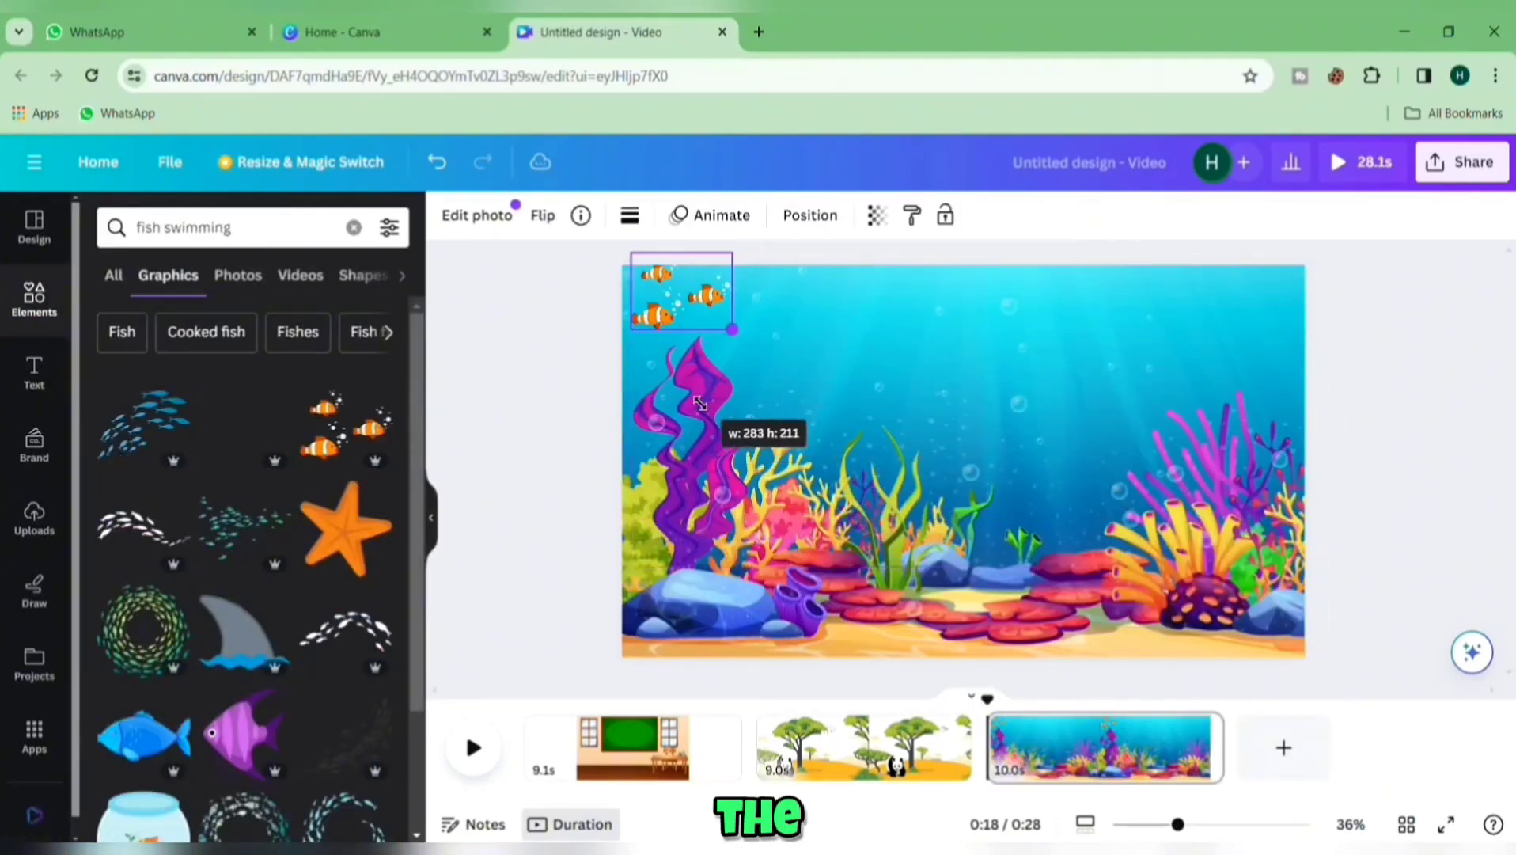
- Create custom animations in the underwater scene moving the clownfish group to the right and the dolphin to the left
left_click(711, 215)
left_click(295, 307)
left_click_drag(680, 306, 1102, 323)
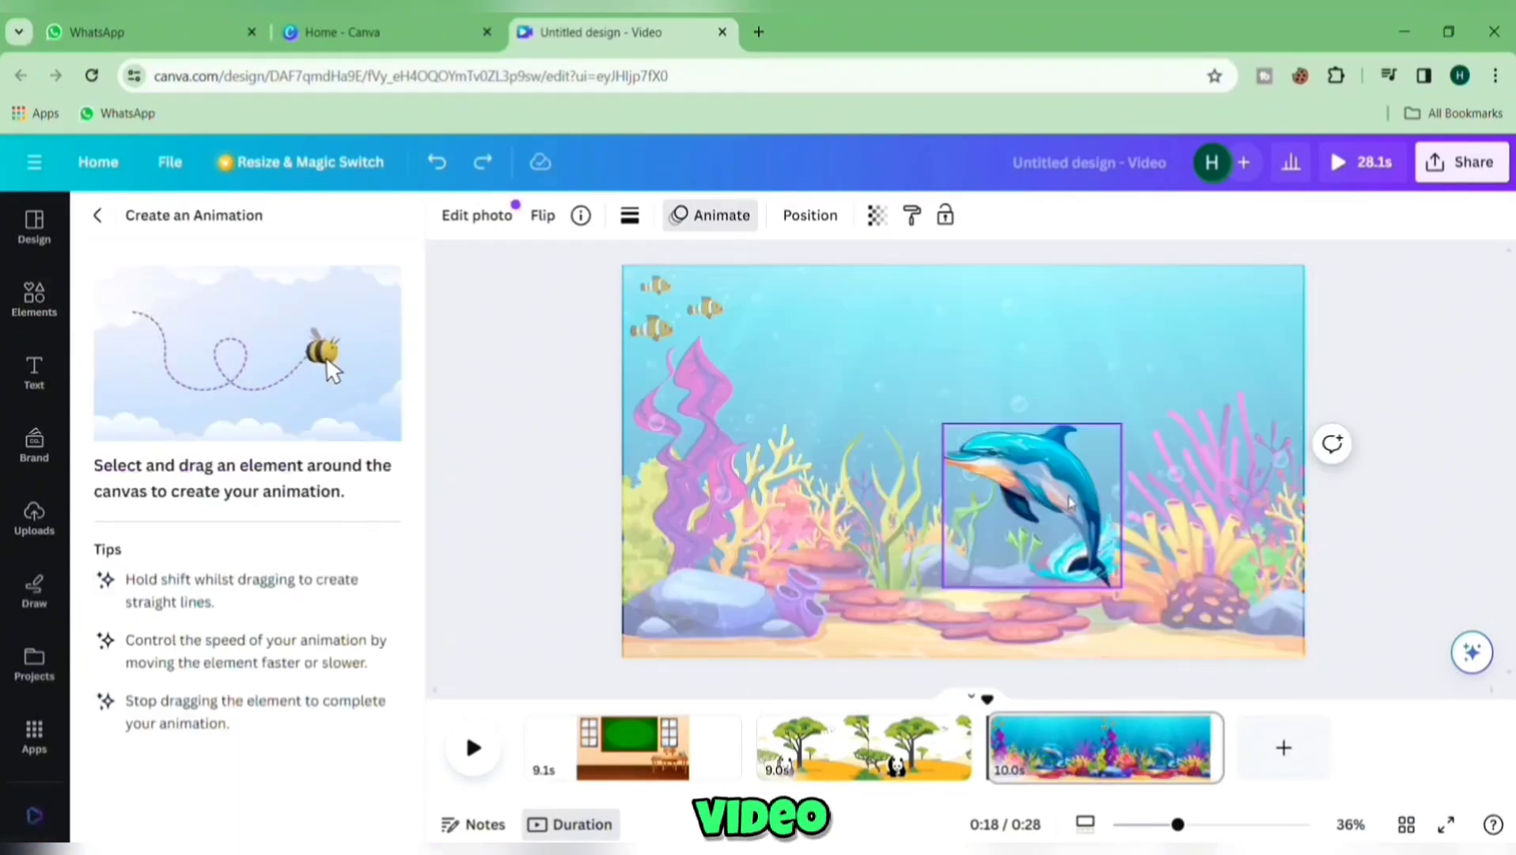
left_click_drag(1029, 503, 780, 506)
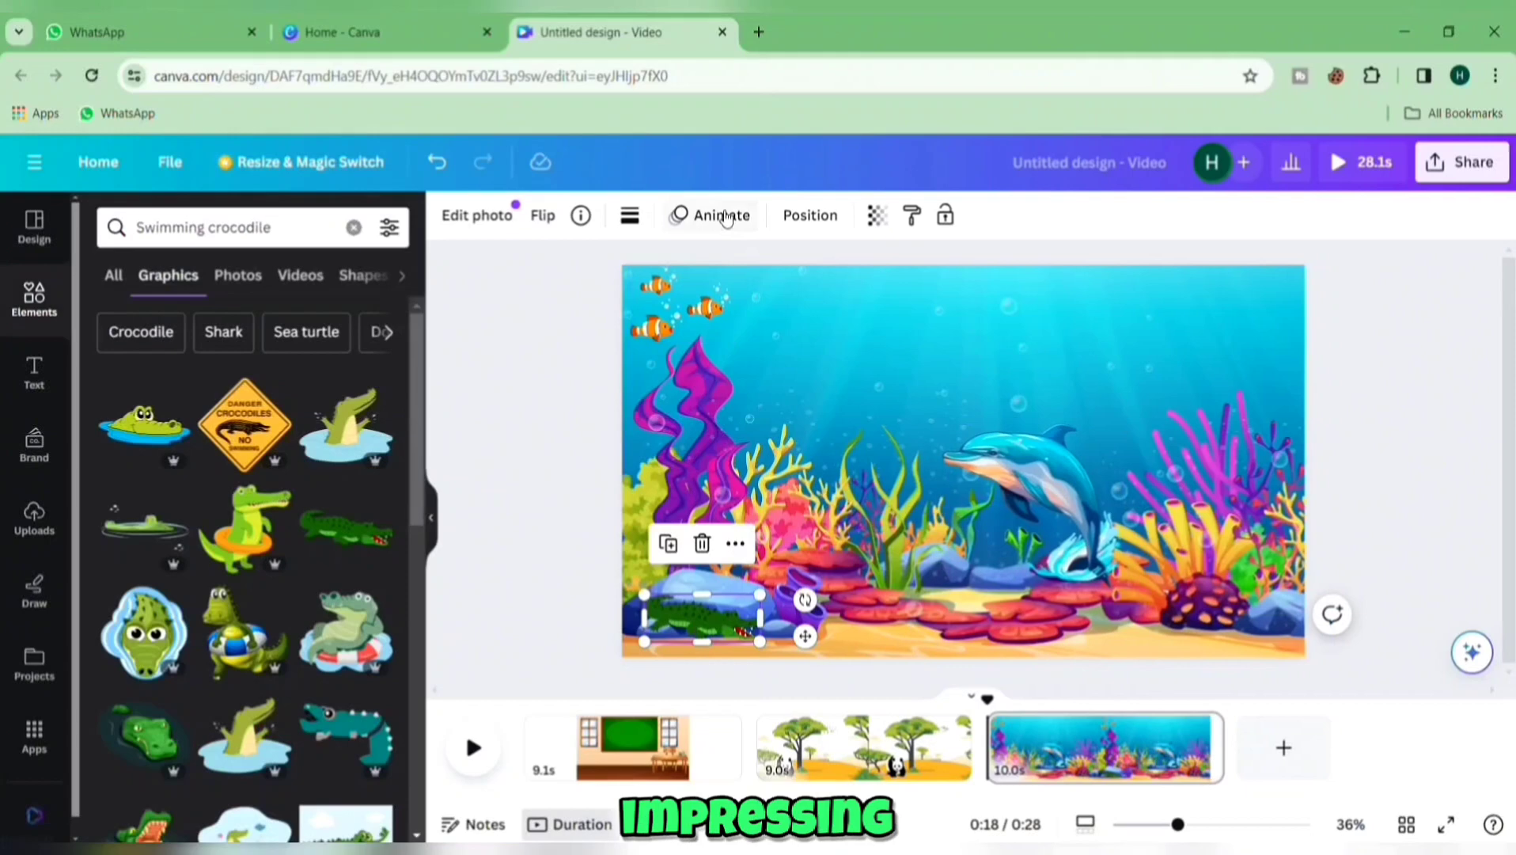
- Create a custom animation that moves the crocodile along the sea floor in the underwater scene
left_click(721, 215)
left_click(295, 307)
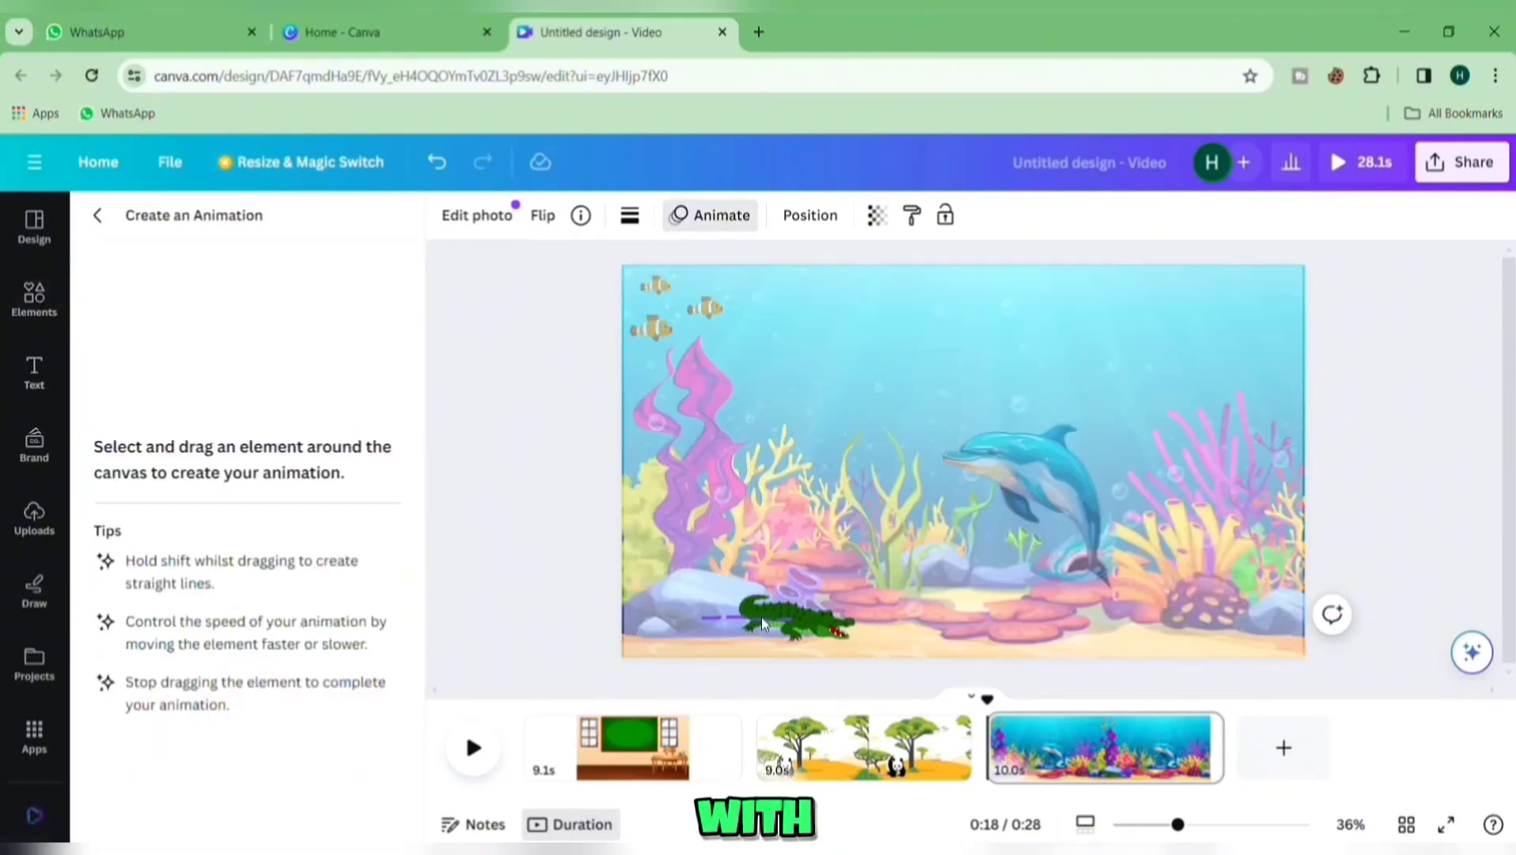
left_click_drag(789, 620, 562, 493)
- Extend the mountain scene to 10.1 seconds and add a flying eagle with a custom motion path across the sky
left_click_drag(1204, 748, 1379, 767)
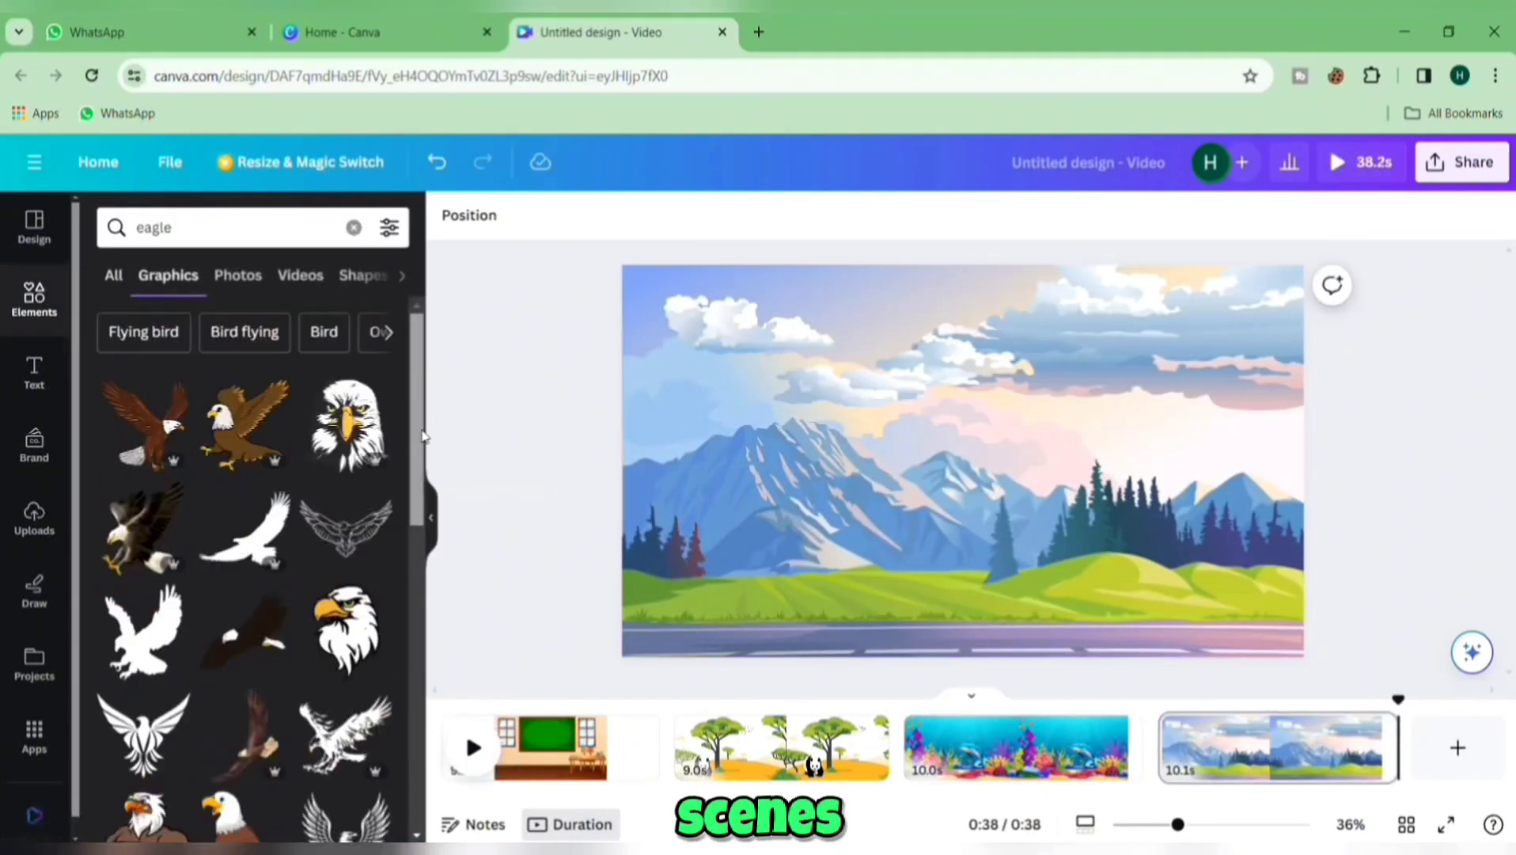
left_click(146, 424)
left_click(761, 215)
mouse_move(769, 355)
left_mouse_down()
mouse_move(678, 324)
mouse_move(907, 356)
left_mouse_up()
left_click(198, 206)
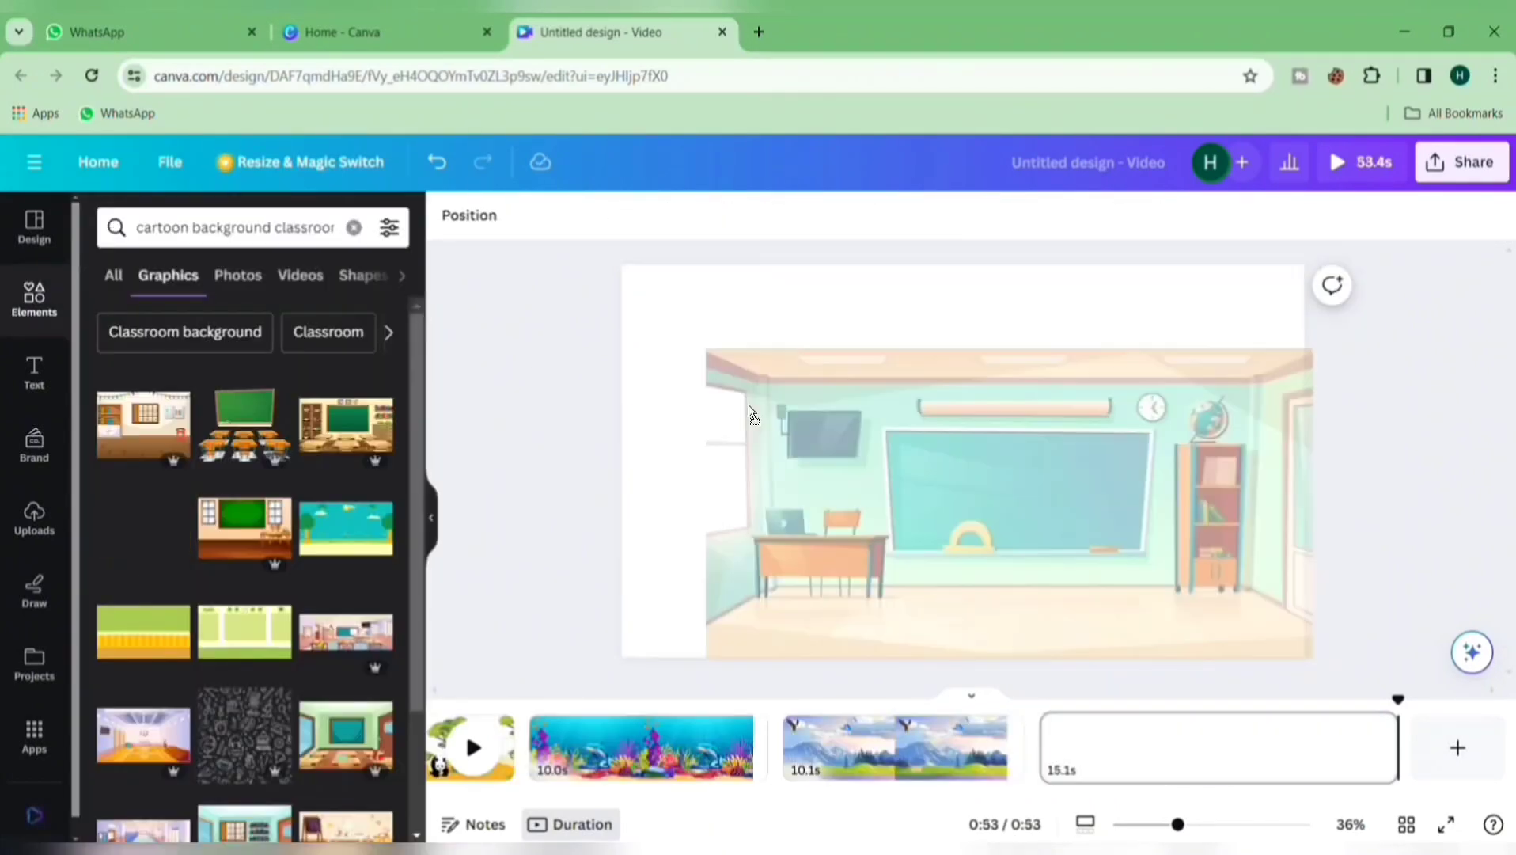
- Place the teal-walled classroom graphic with a chalkboard, clock and bookshelf on the blank 15.1-second page
left_click_drag(752, 412, 760, 427)
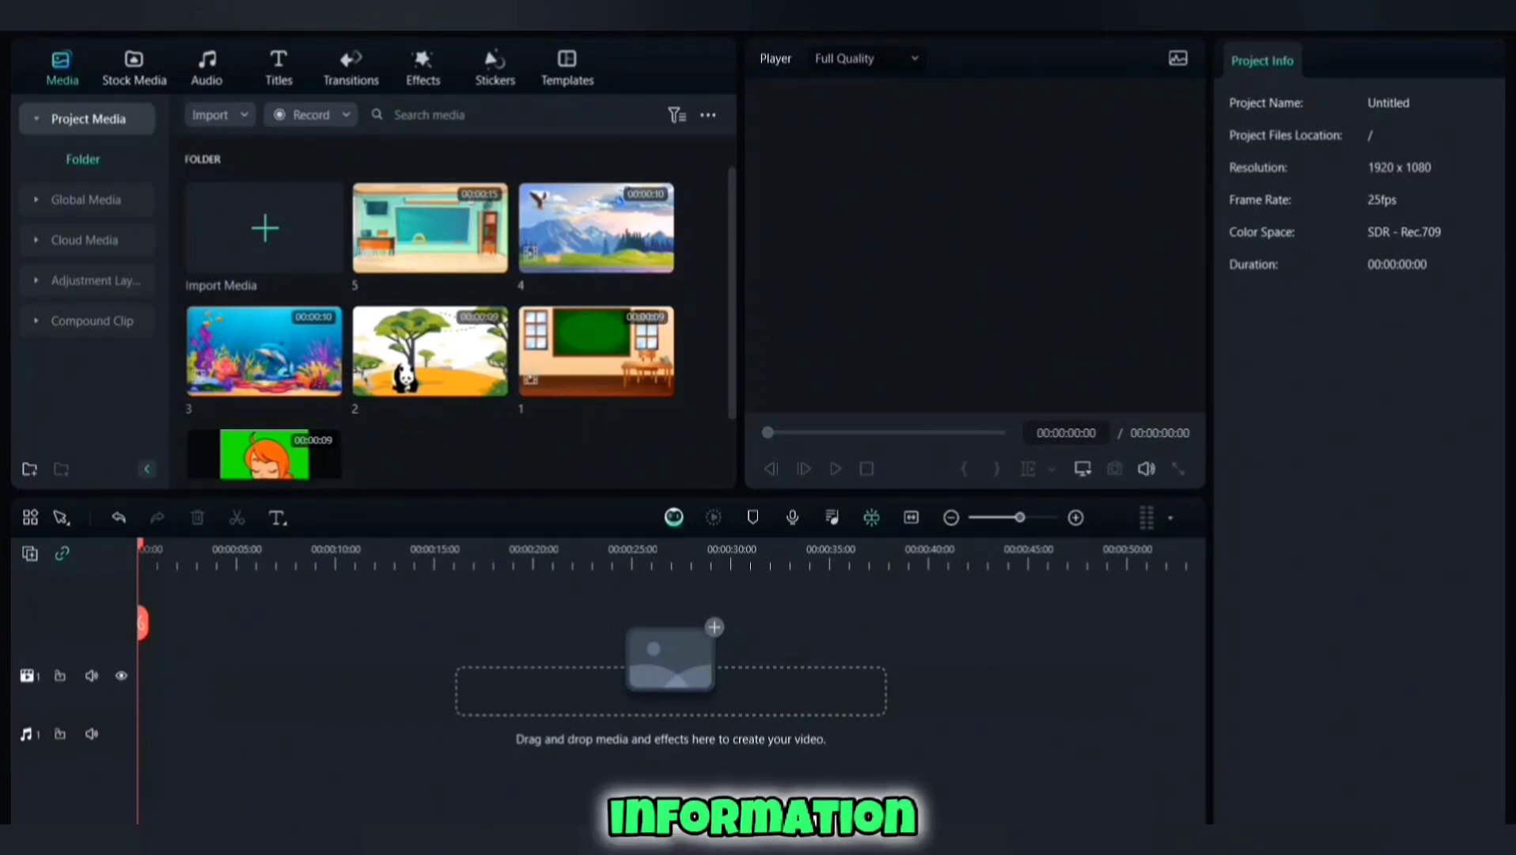
- Switch to Filmora, place classroom clip 1 on the timeline and key out the overlaid character clip's green background with Chroma Key
left_click_drag(597, 352, 141, 675)
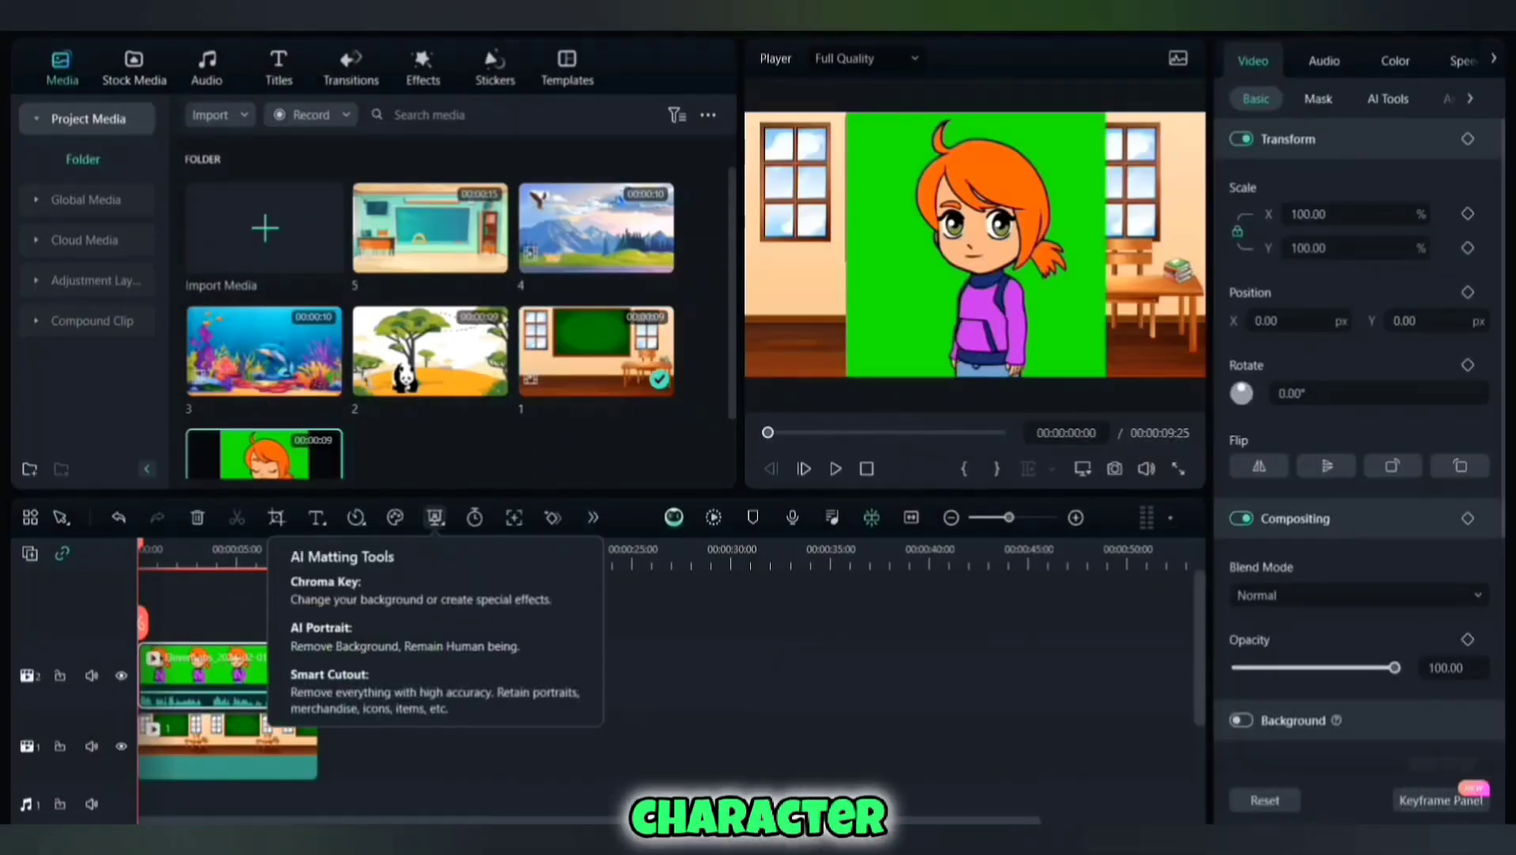
left_click(436, 516)
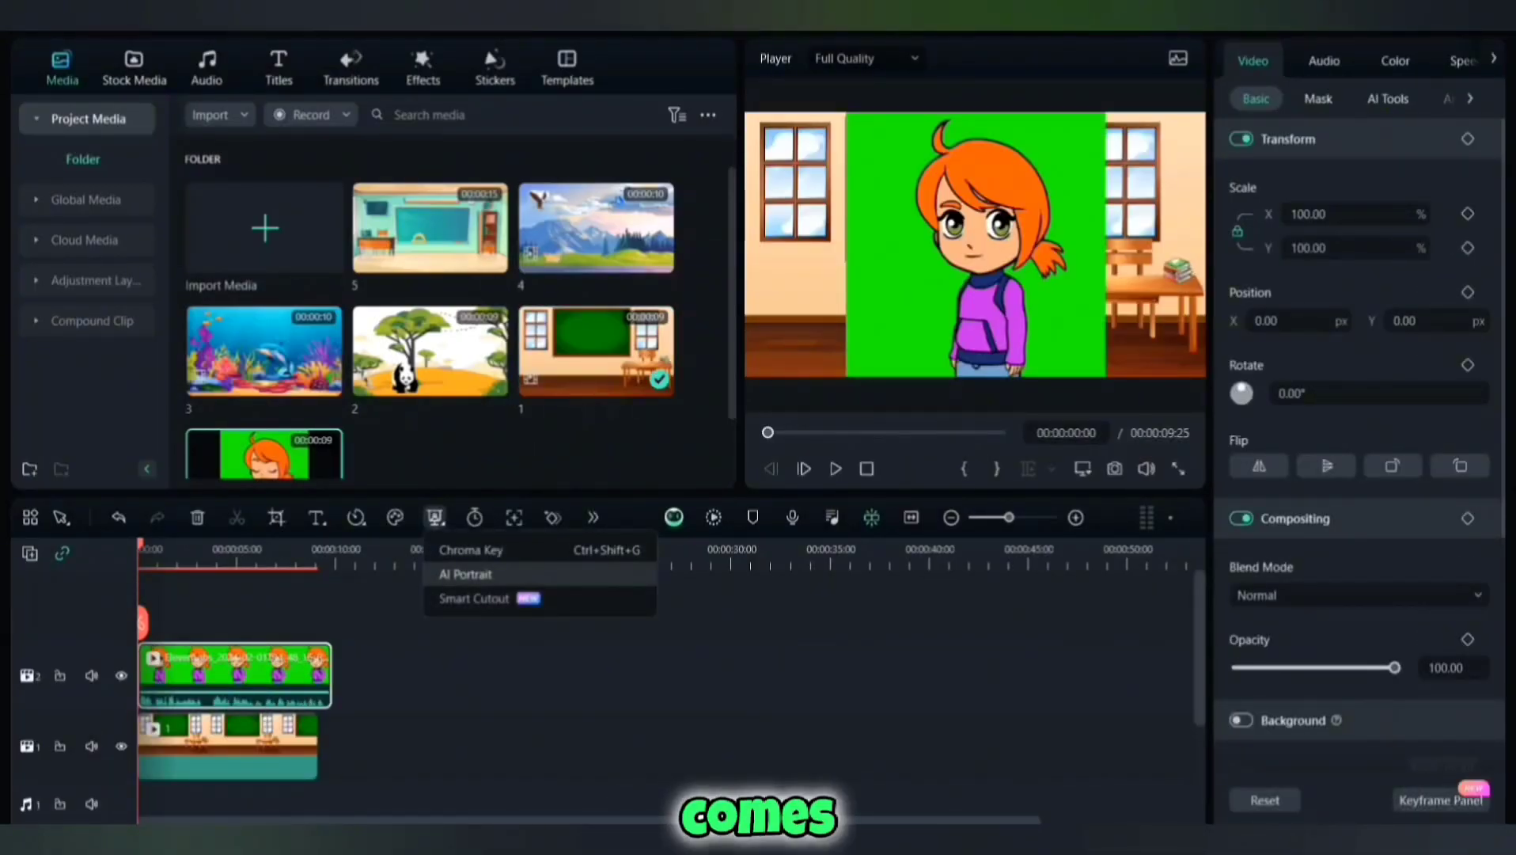
left_click(471, 549)
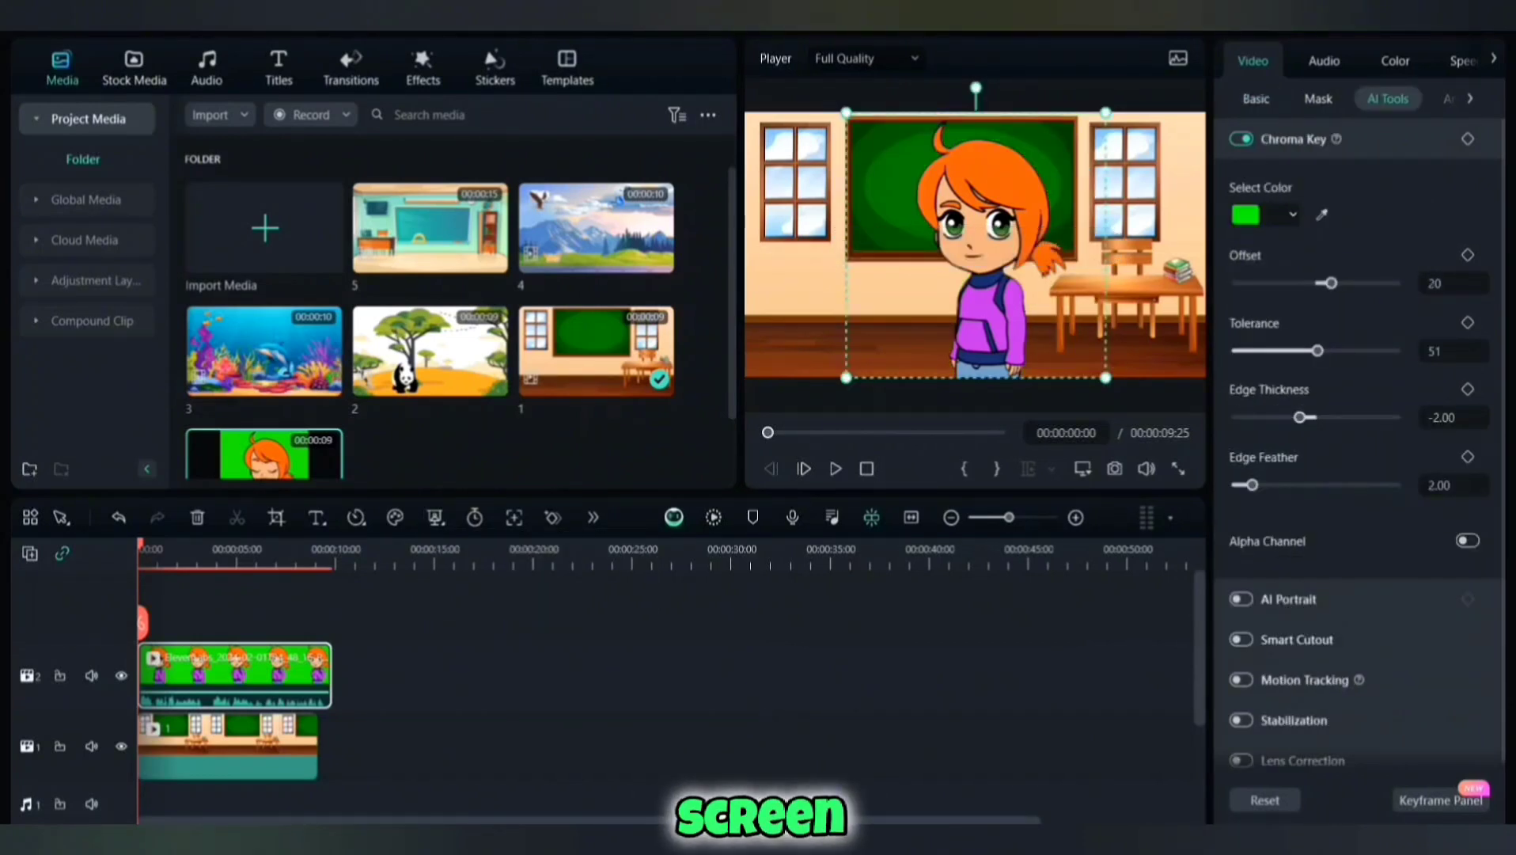
- Scale the character down to about 85% and move it to about X -89 px, Y -83 px at the frame's lower edge
left_click_drag(1106, 377, 1066, 337)
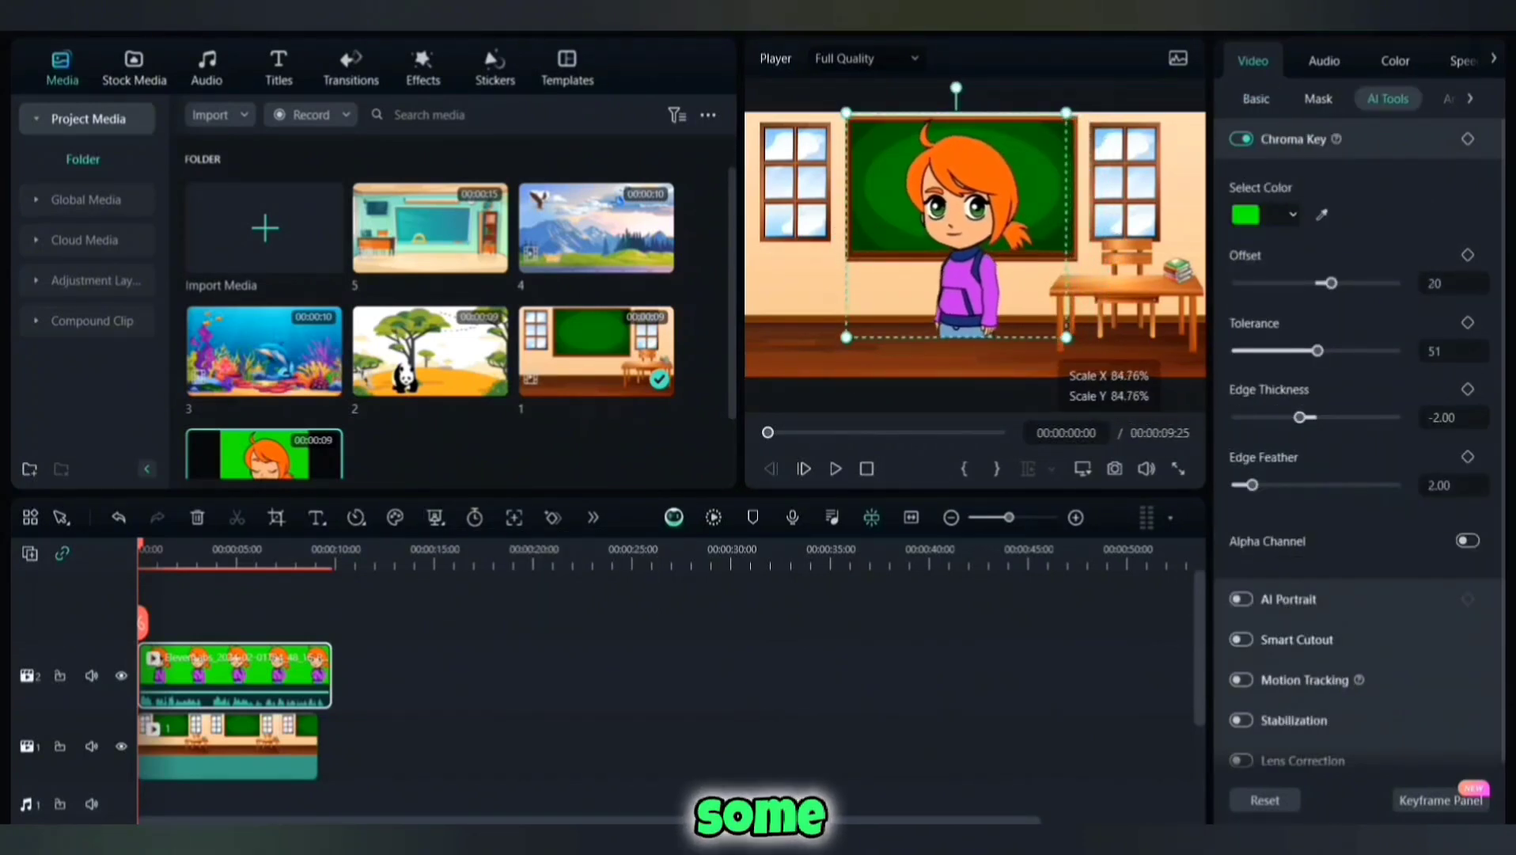
left_click_drag(971, 277, 969, 317)
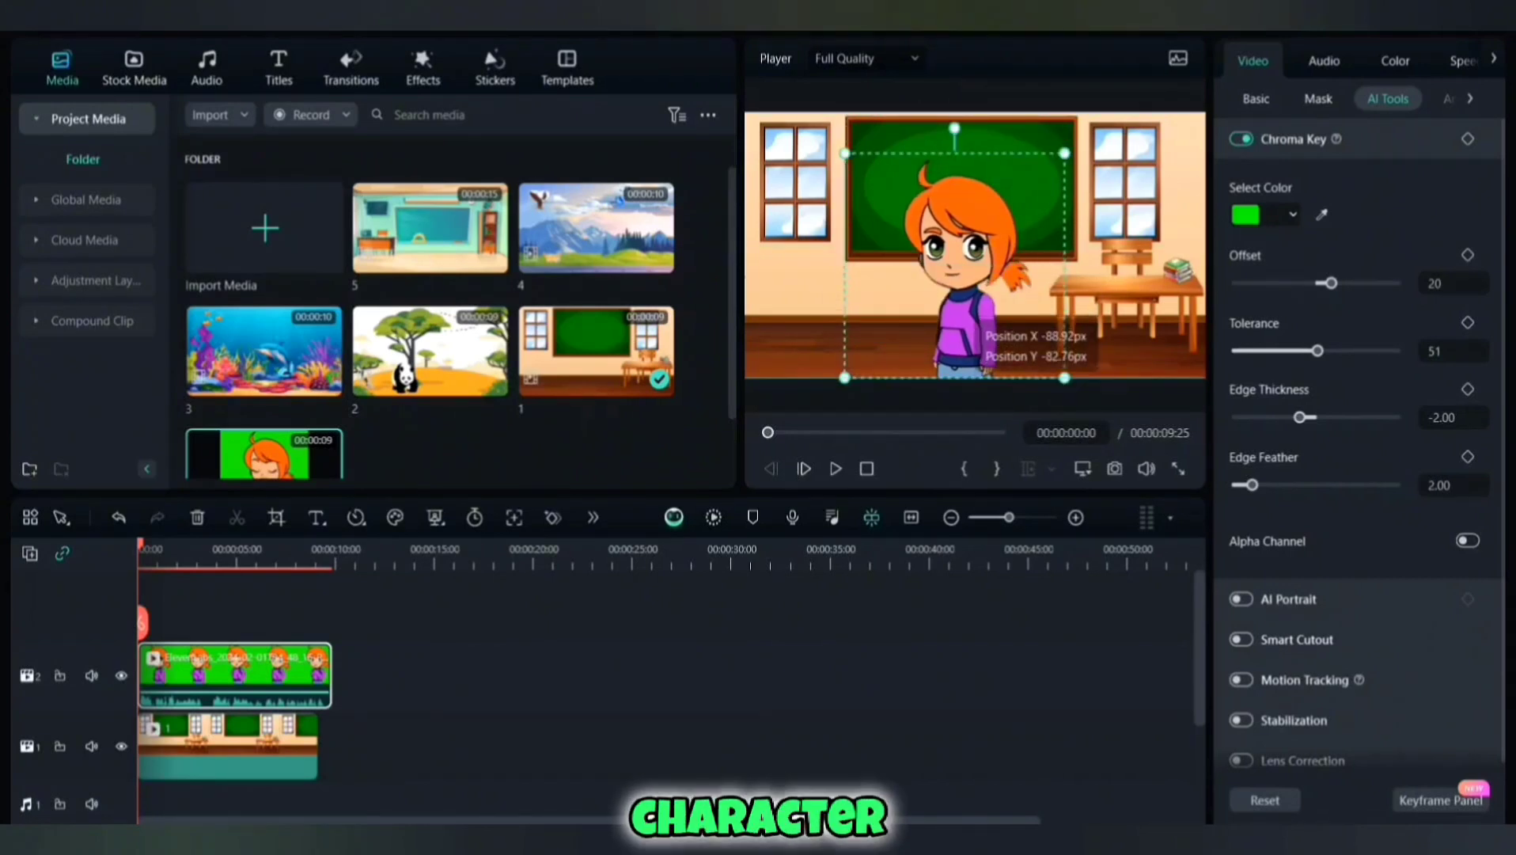
- Take a PNG snapshot of the composed classroom frame and append it after clip 1 on the timeline
left_click(237, 747)
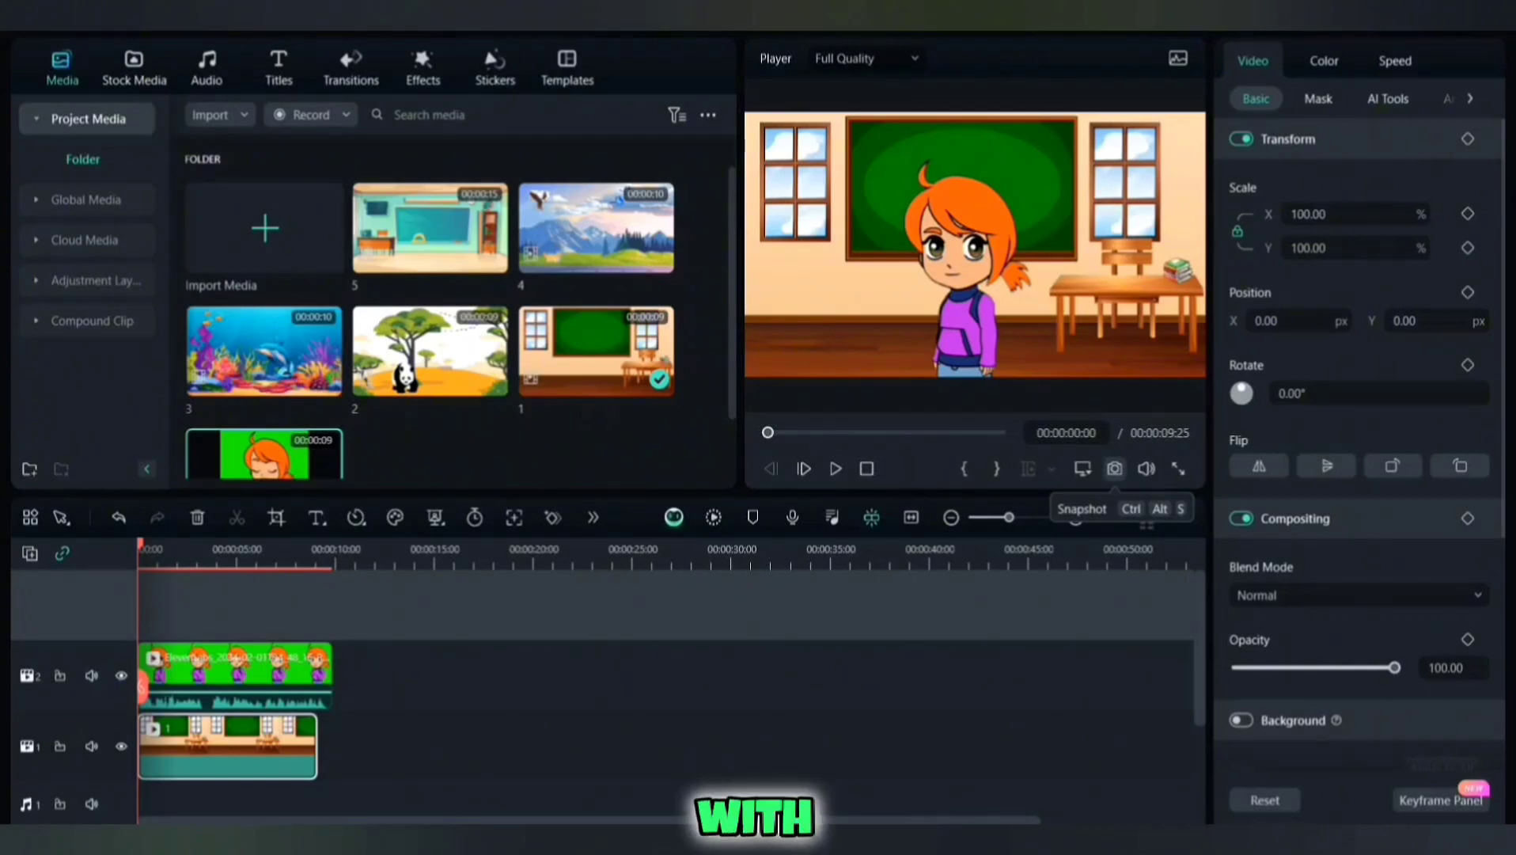
left_click(1114, 468)
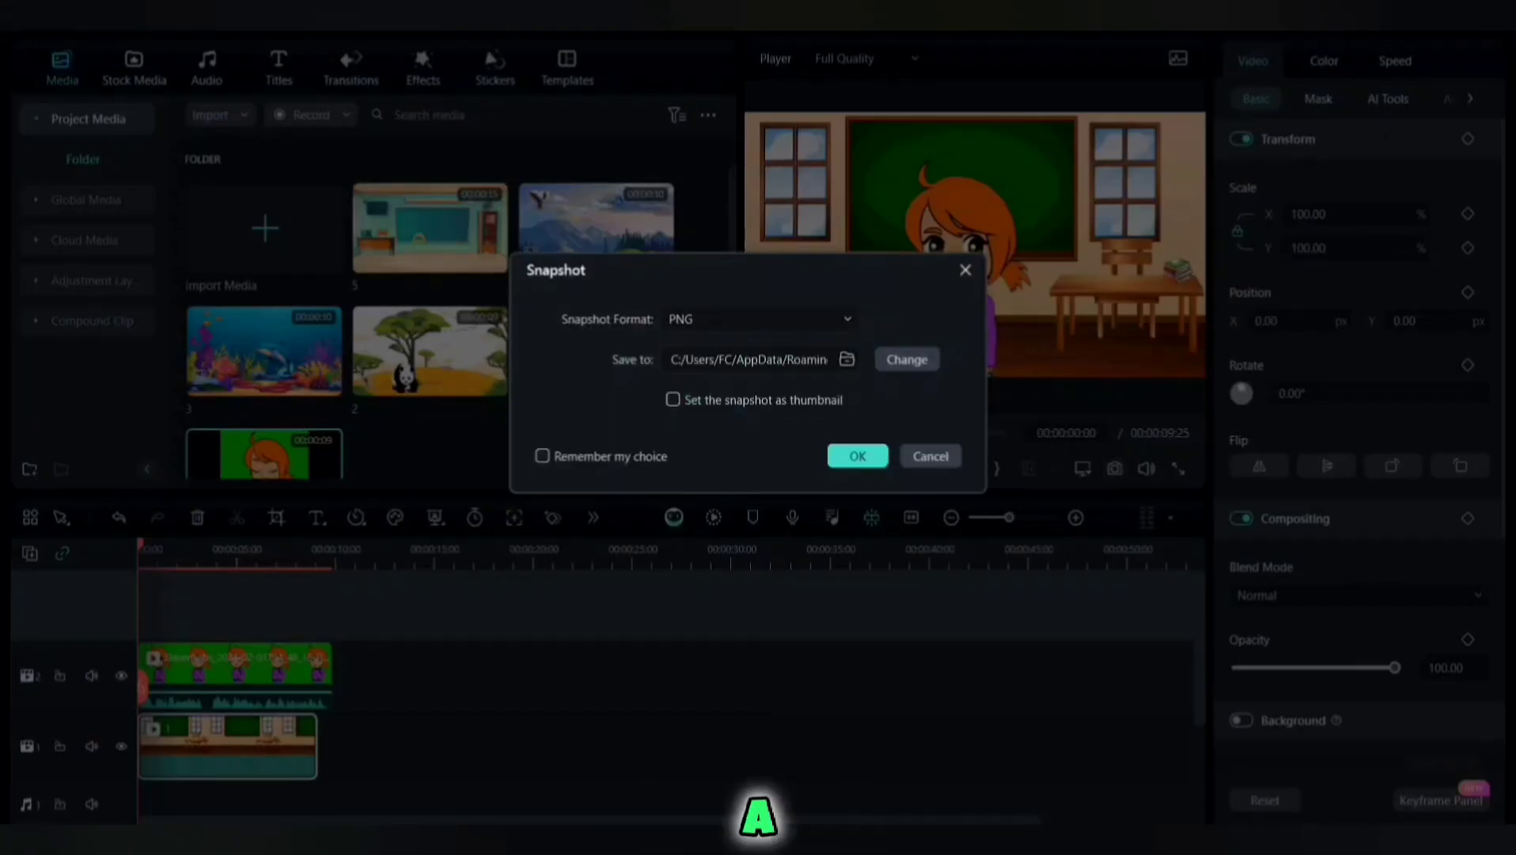
left_click(857, 456)
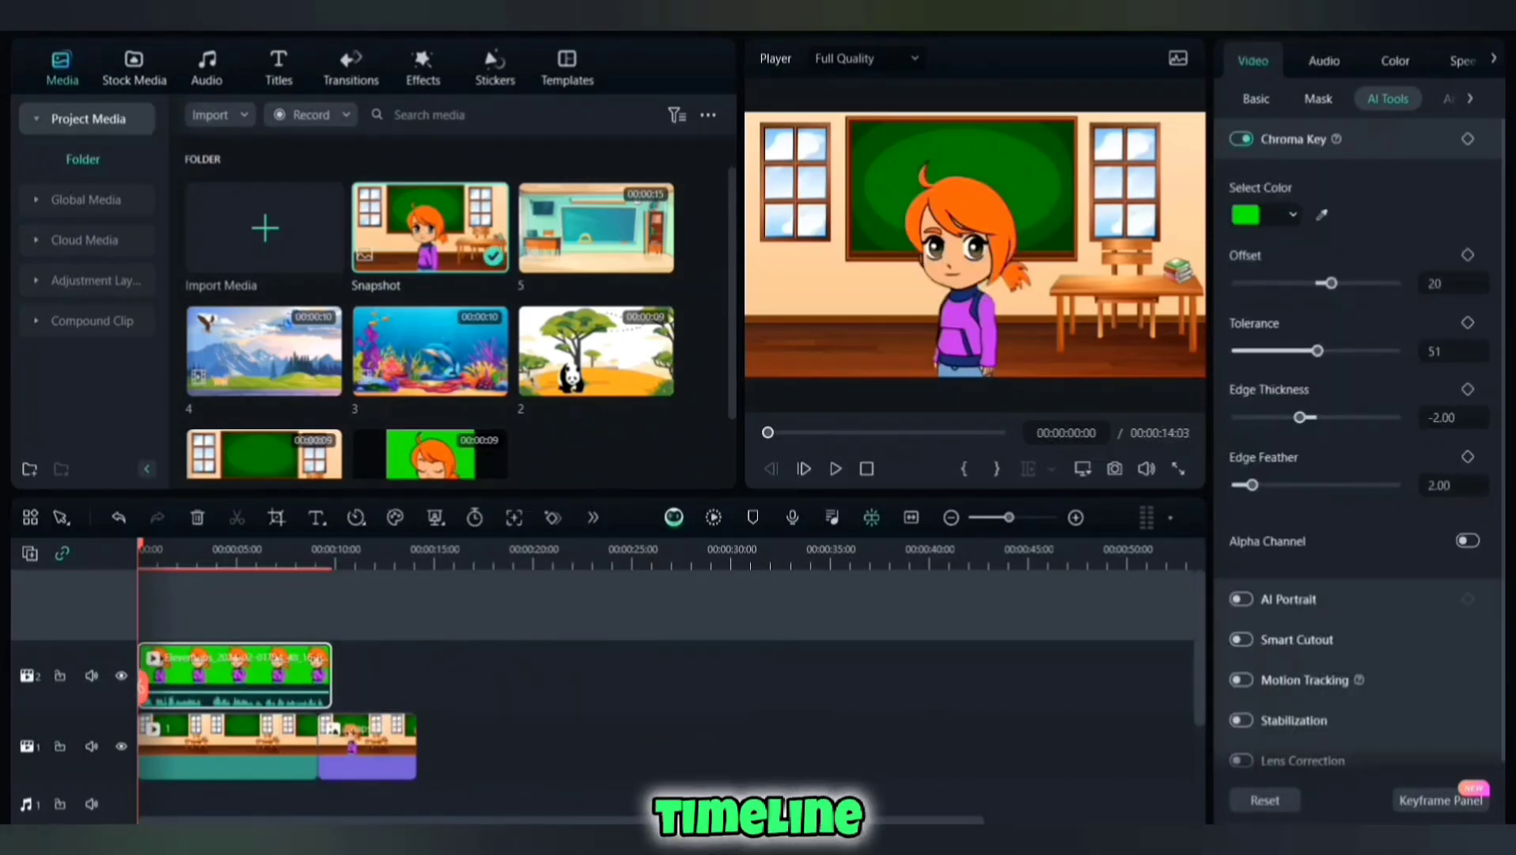
- Trim the snapshot's excess beyond the character clip's end at 00:00:09:27 and place savanna clip 2 after it on the timeline
left_click_drag(140, 546, 333, 547)
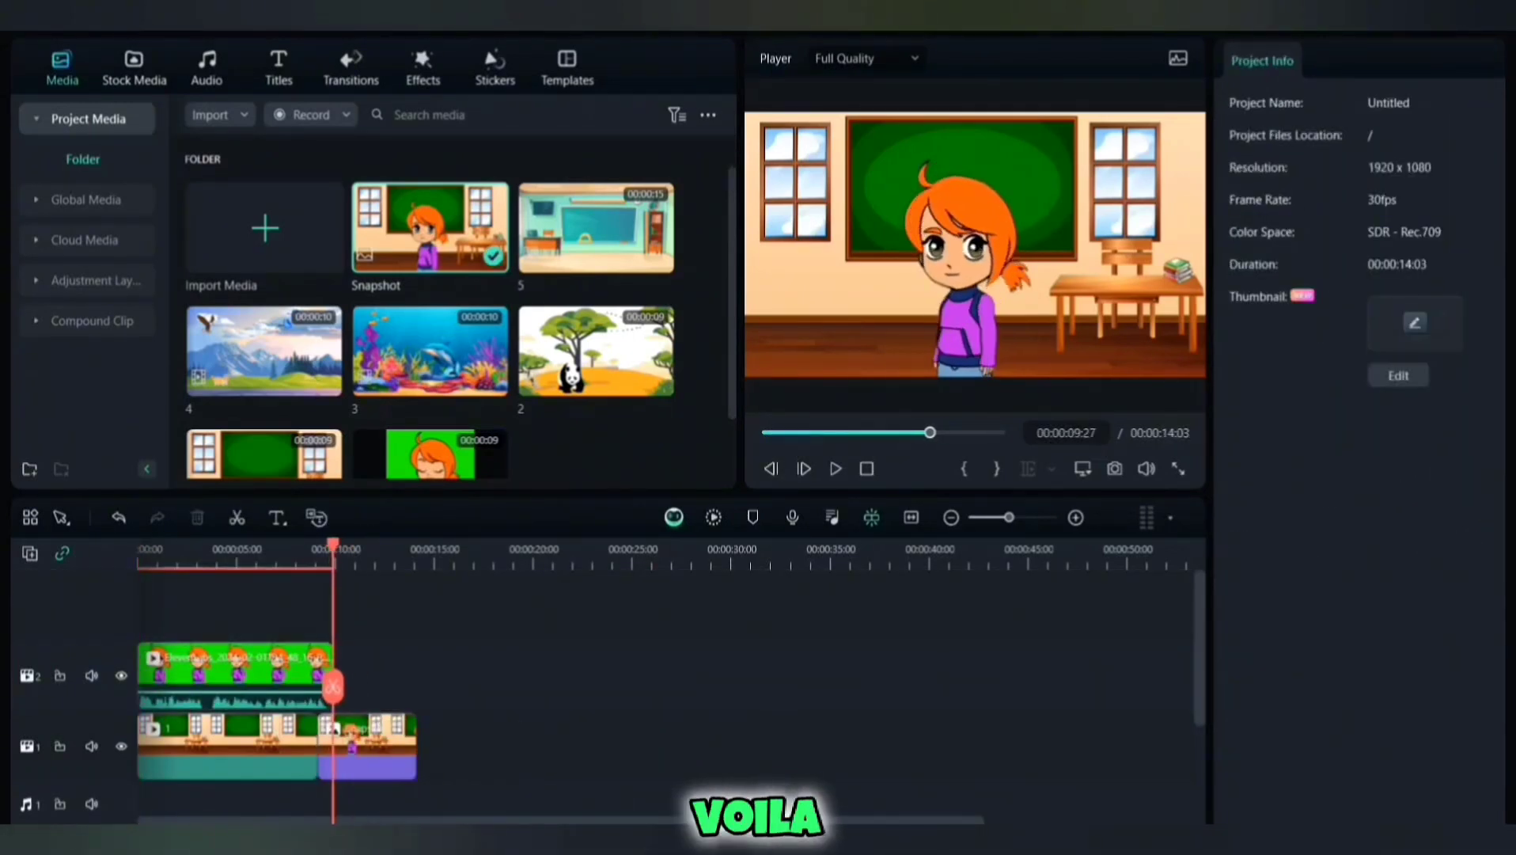
left_click(352, 740)
key("Delete")
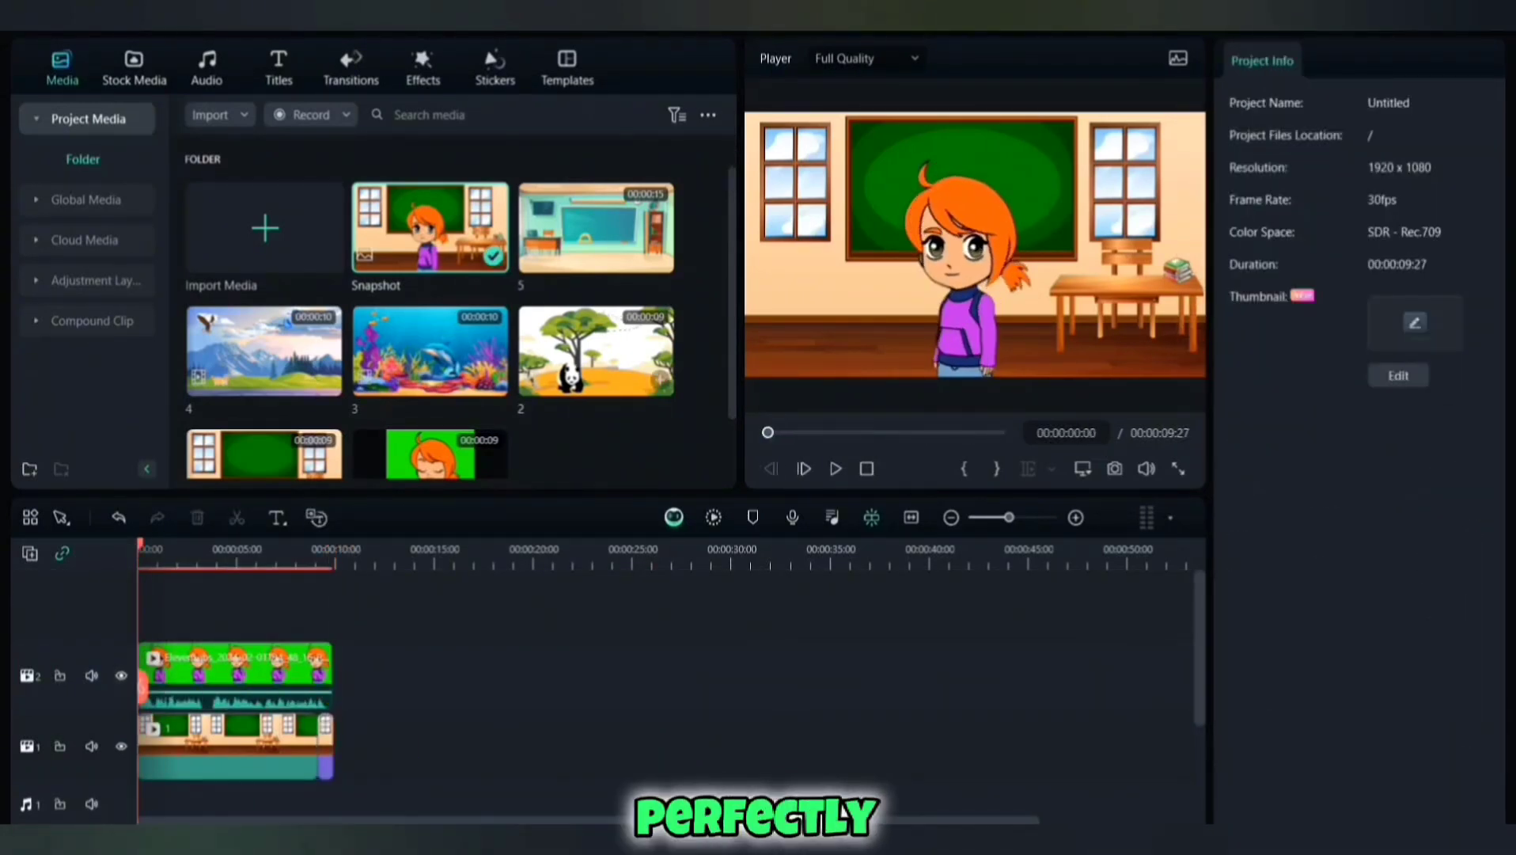
left_click_drag(595, 350, 424, 746)
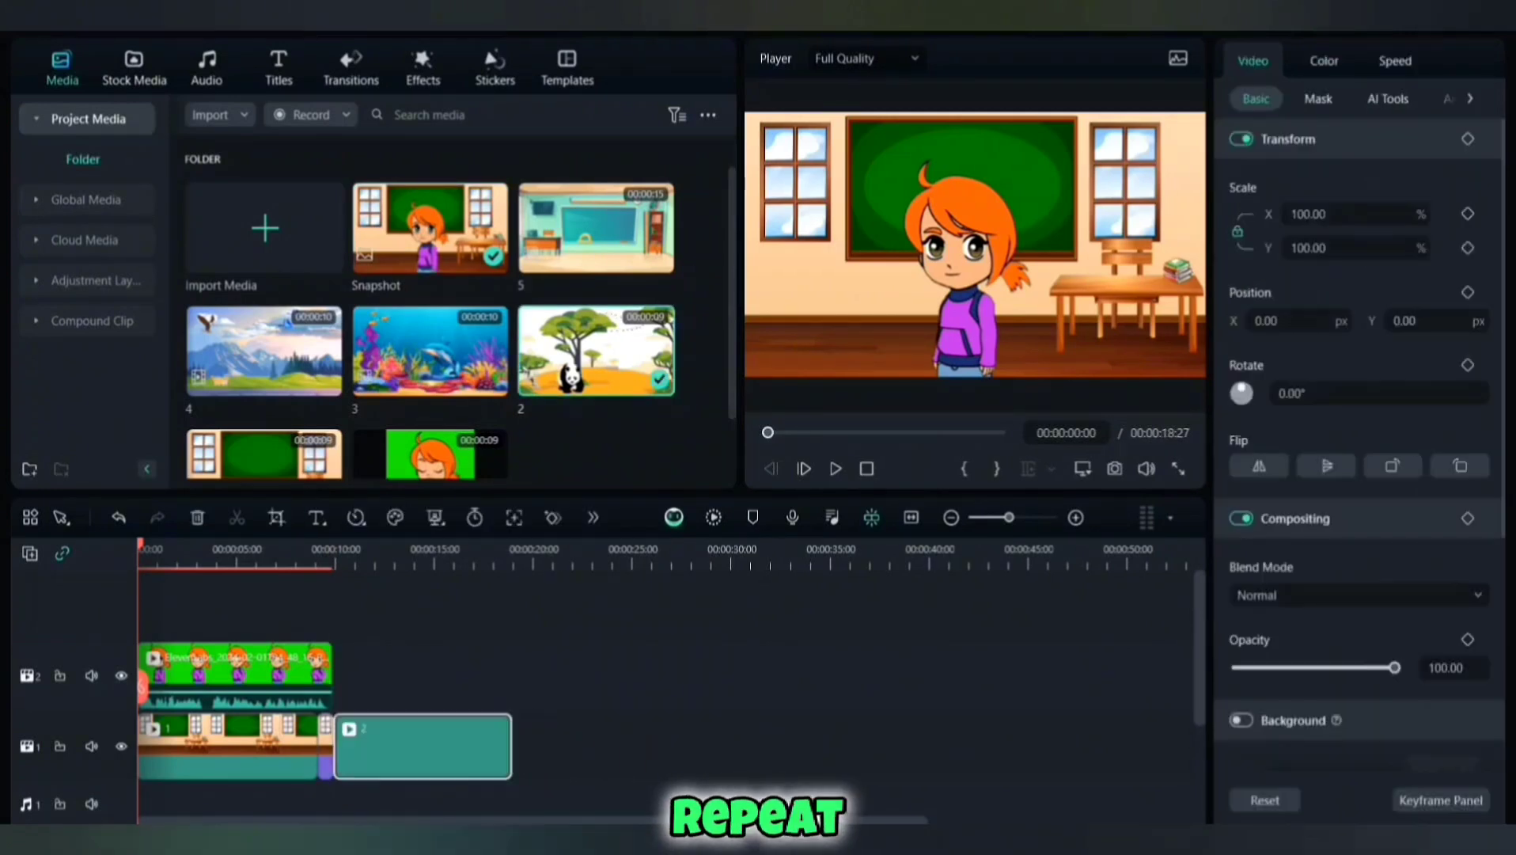